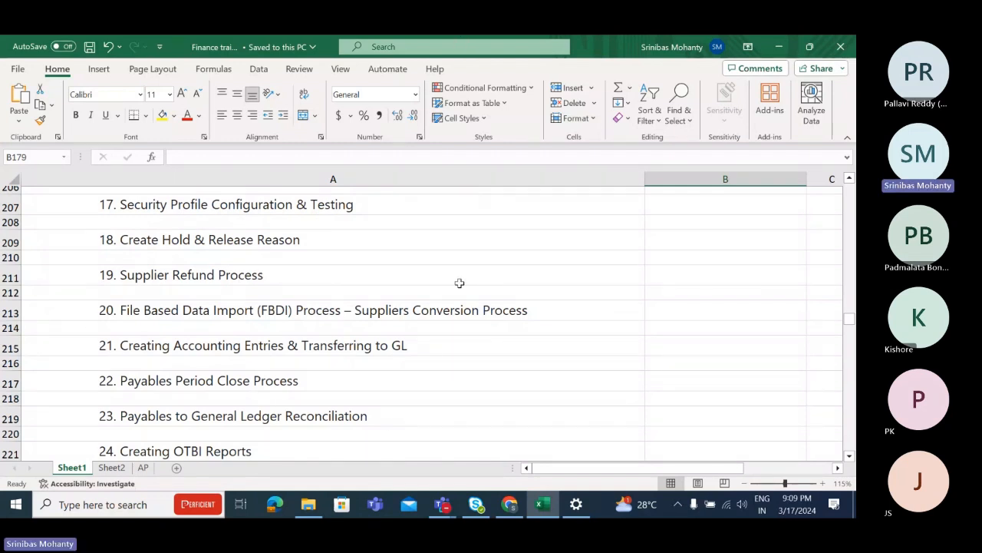
# Switch to the Fusion Finance Training meeting in Teams, admit the waiting attendee from the participants list and minimize the meeting window
pyautogui.click(459, 260)
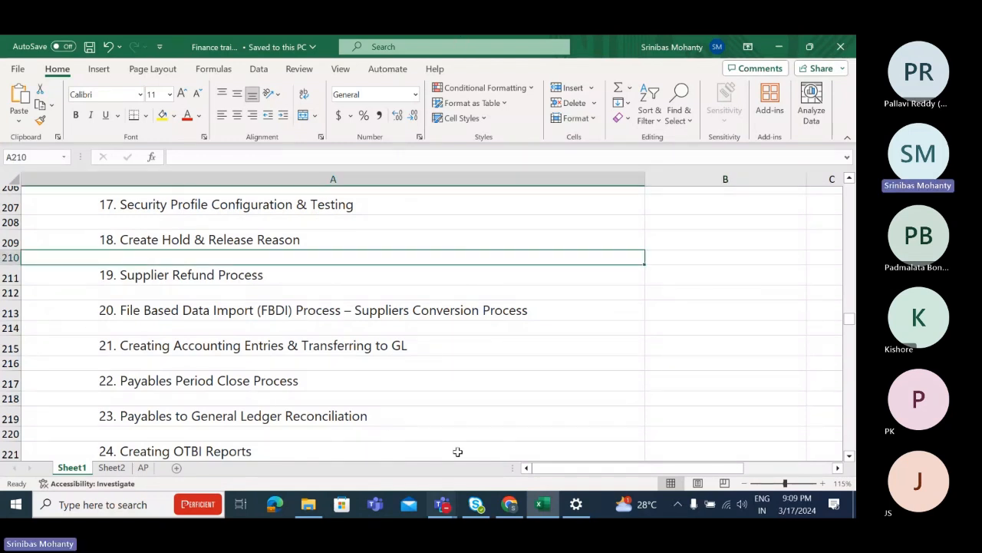
pyautogui.click(442, 507)
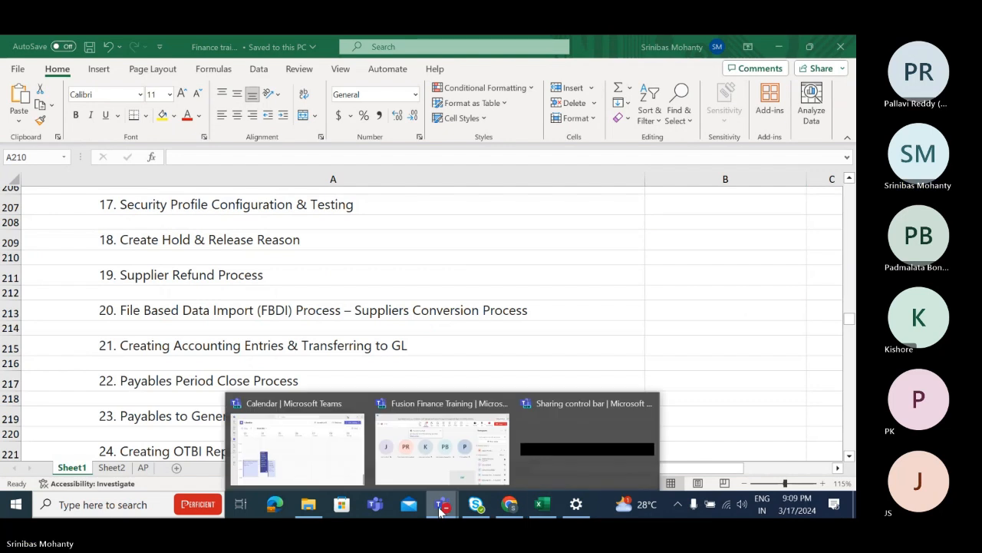
pyautogui.click(447, 464)
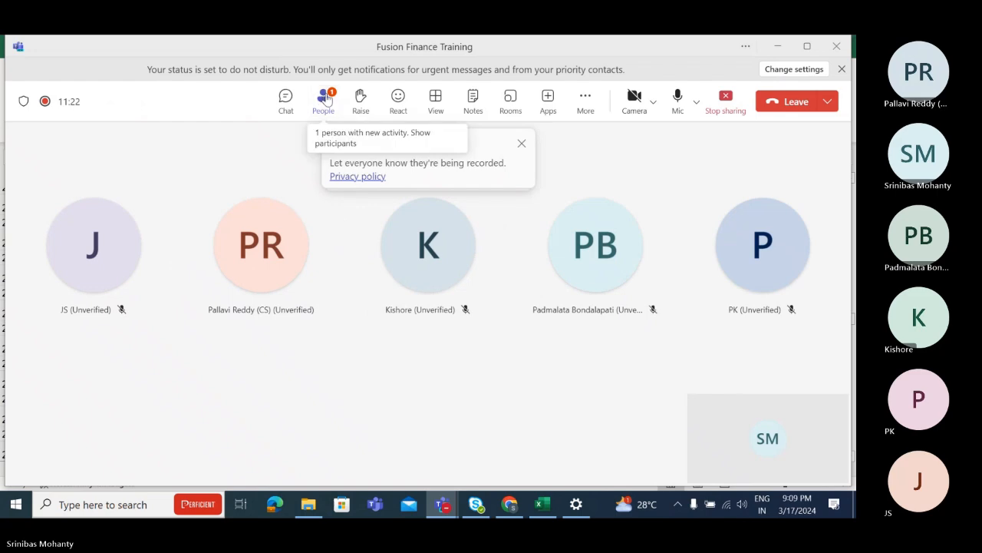
pyautogui.click(323, 107)
pyautogui.click(800, 268)
pyautogui.click(779, 47)
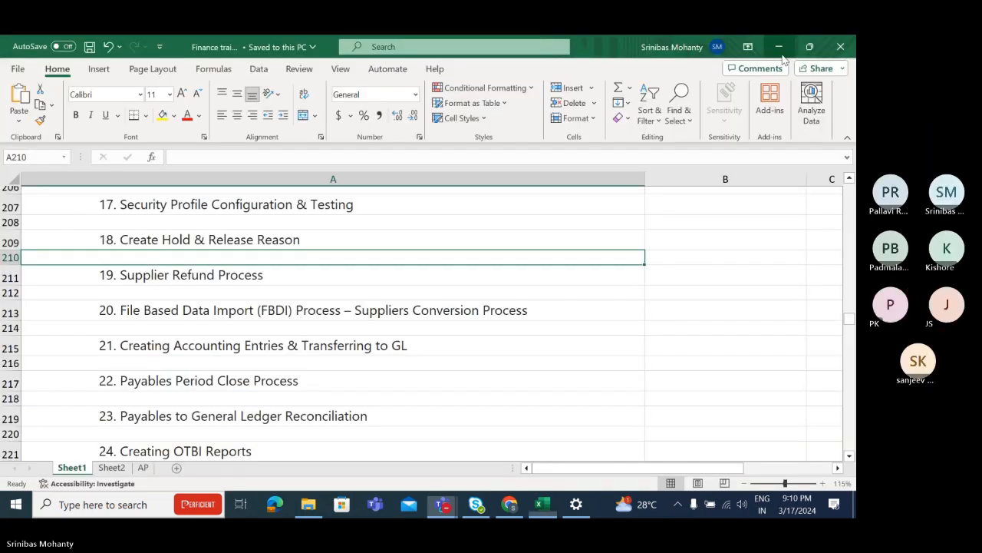
# Switch to the Oracle Invoices page in Chrome, open scanned invoice SUP426 for editing and put its image viewer out of the way
pyautogui.scroll(2, 401, 292)
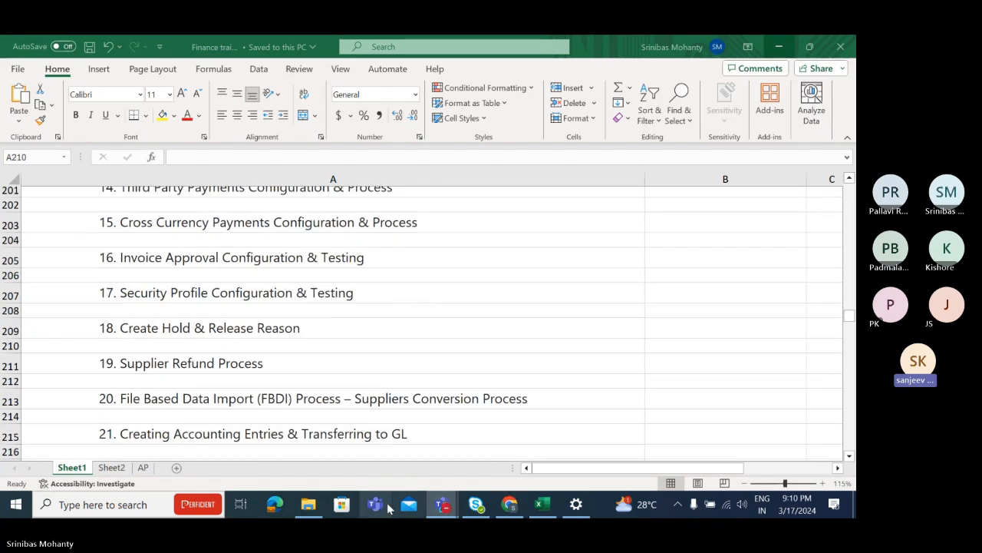
pyautogui.click(508, 503)
pyautogui.click(679, 279)
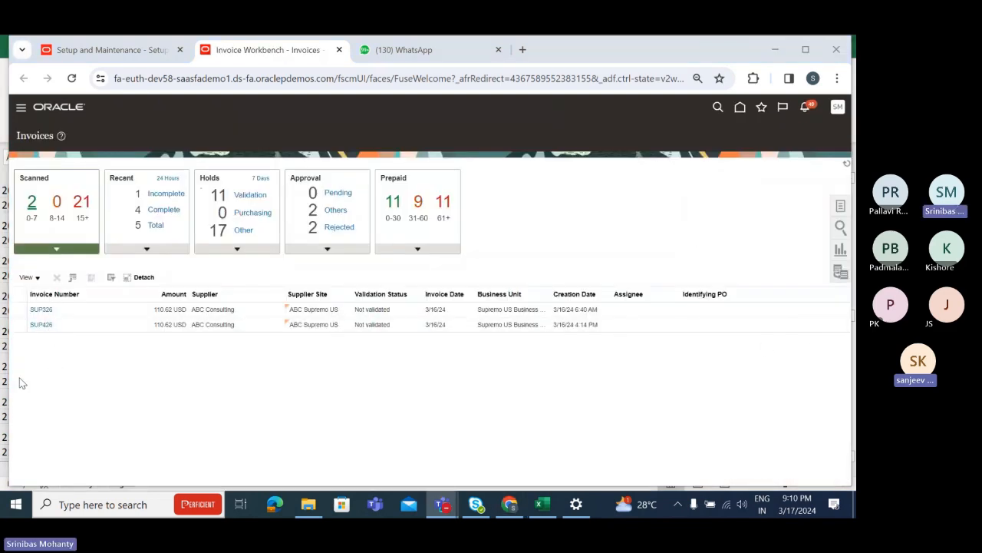
pyautogui.click(41, 327)
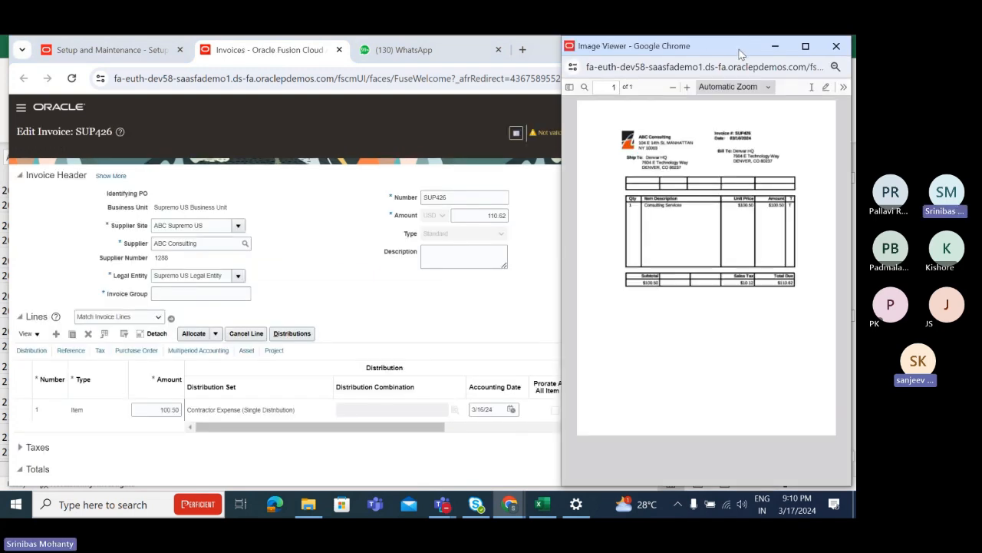
pyautogui.moveTo(816, 47); pyautogui.dragTo(492, 48)
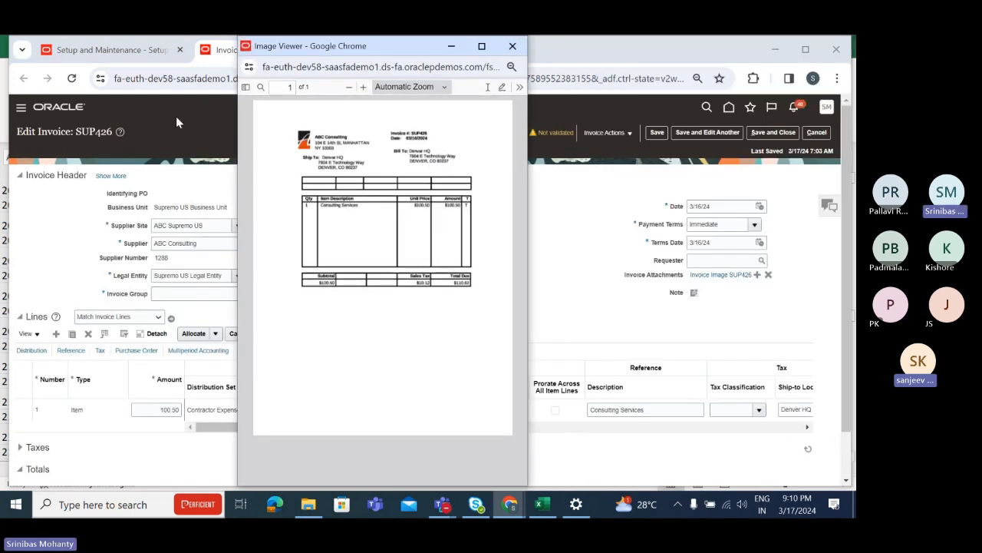
pyautogui.click(851, 207)
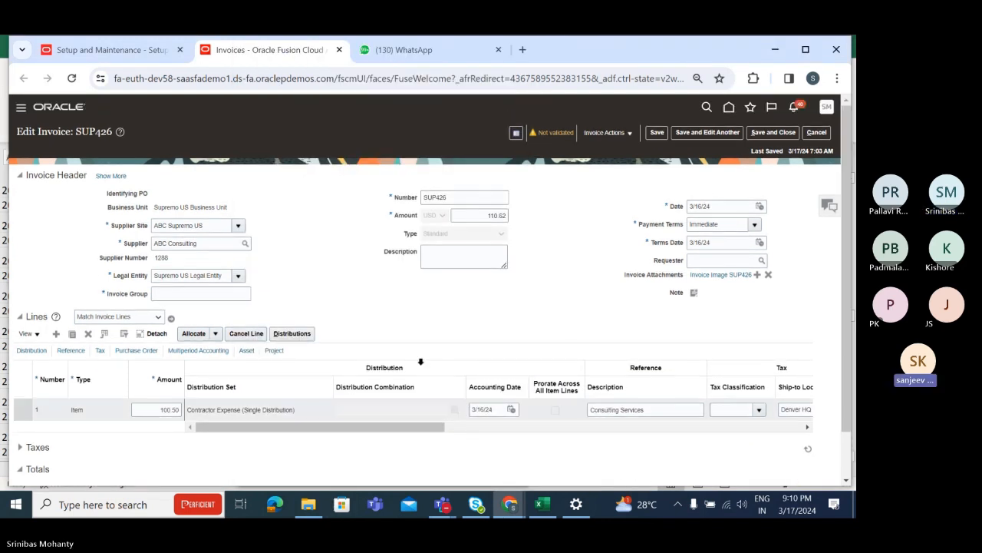
# Review the header, item line and totals of invoice SUP426
pyautogui.scroll(-1, 846, 312)
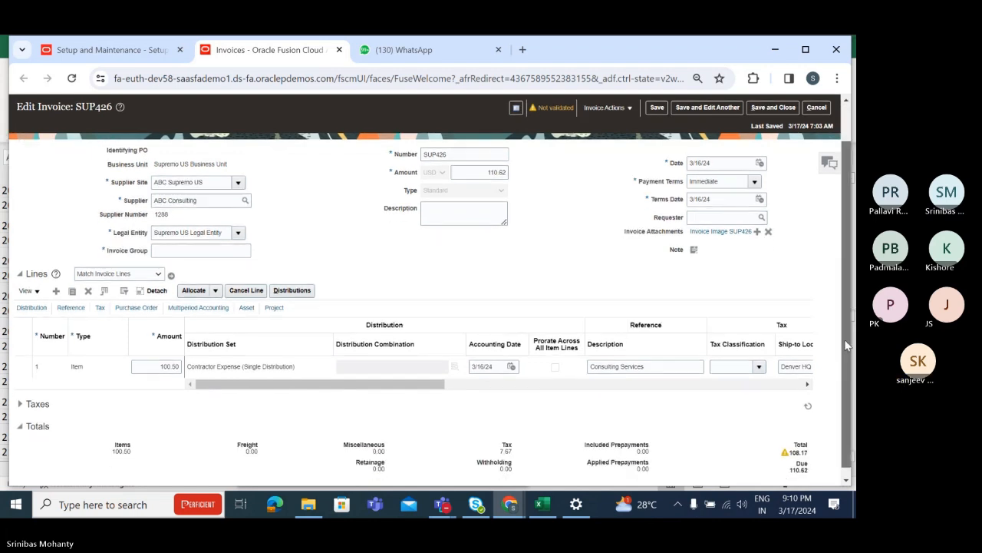
pyautogui.scroll(1, 851, 268)
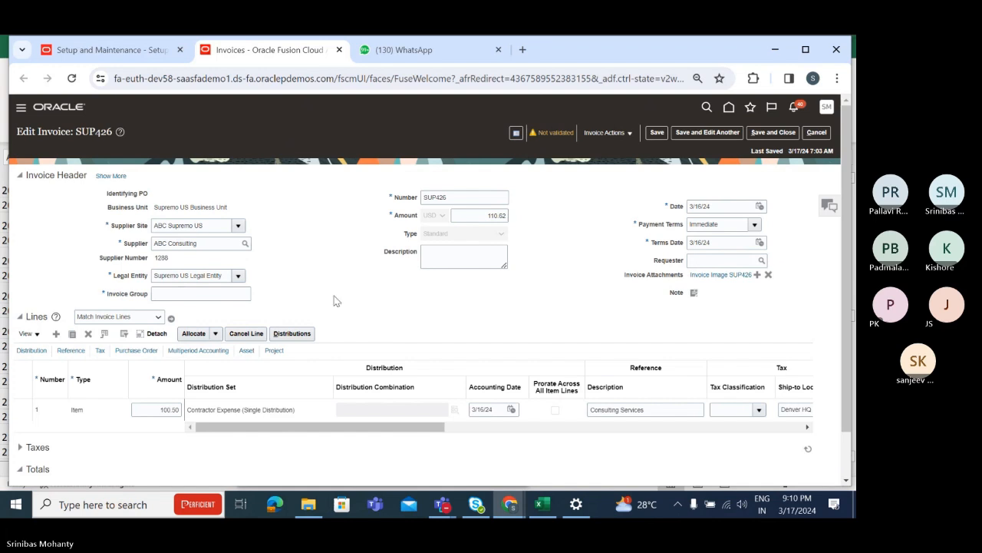
pyautogui.scroll(-1, 351, 286)
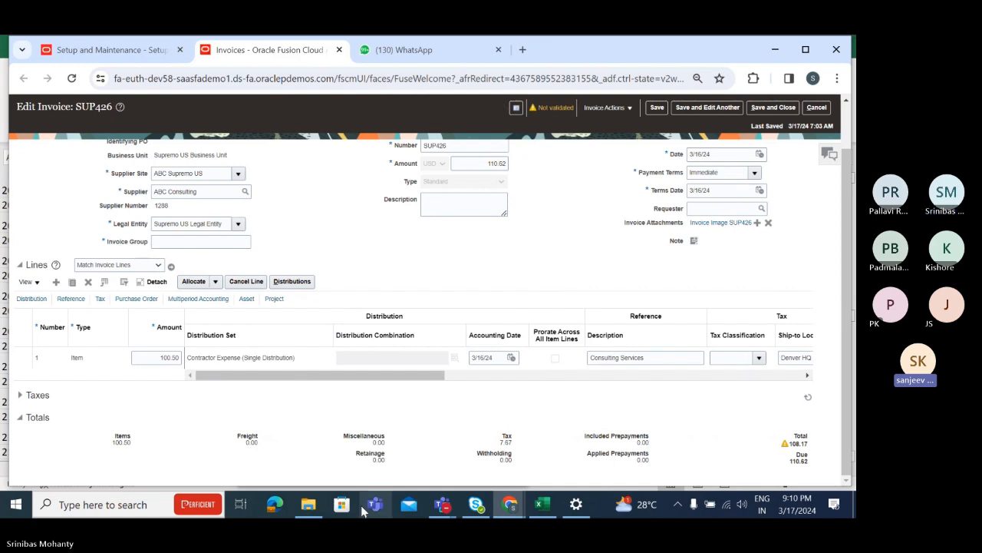
pyautogui.click(677, 504)
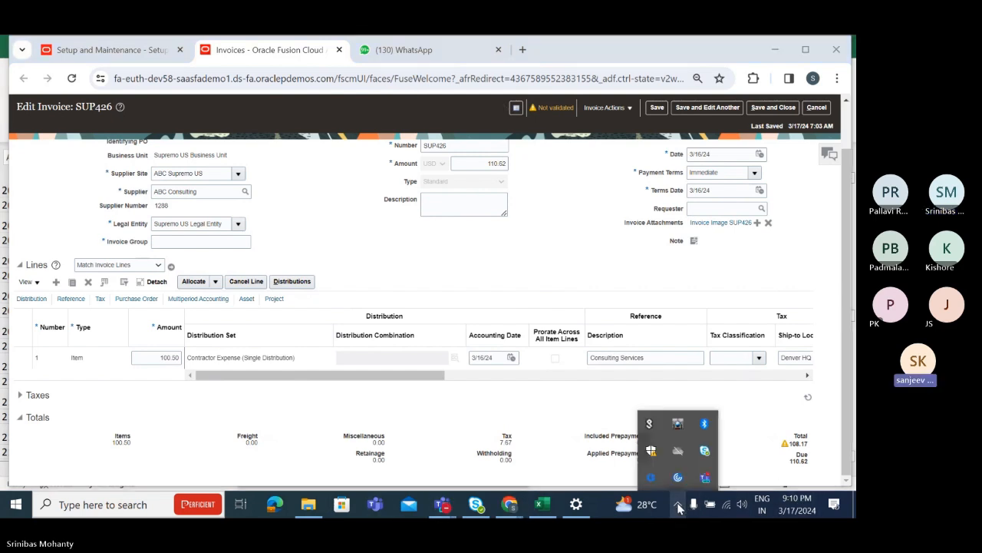
pyautogui.click(574, 266)
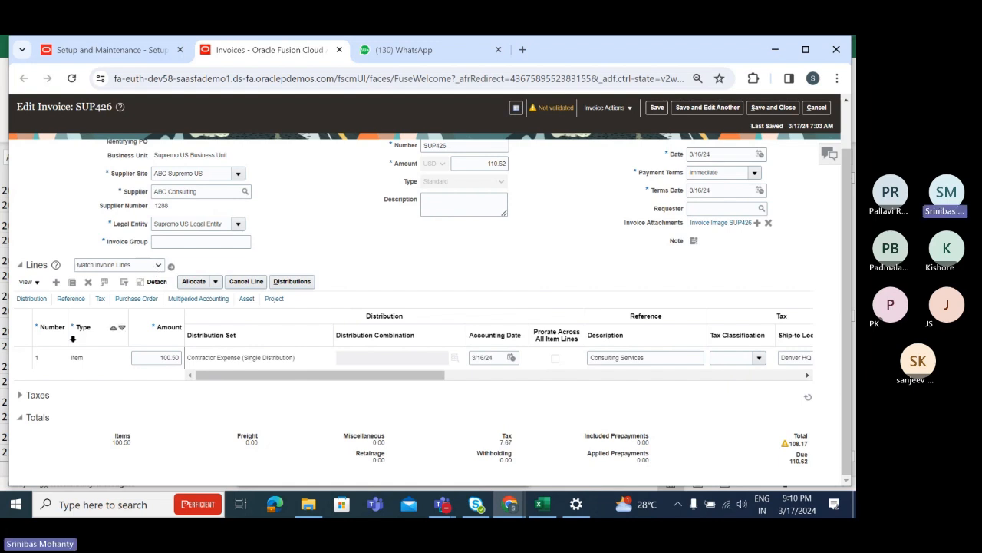
pyautogui.moveTo(254, 375); pyautogui.dragTo(156, 388)
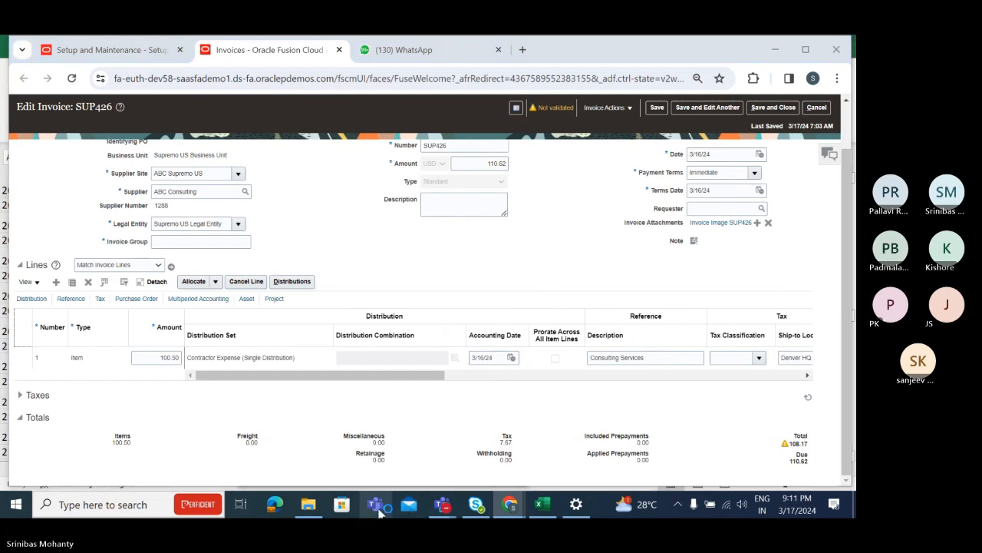
pyautogui.moveTo(445, 512)
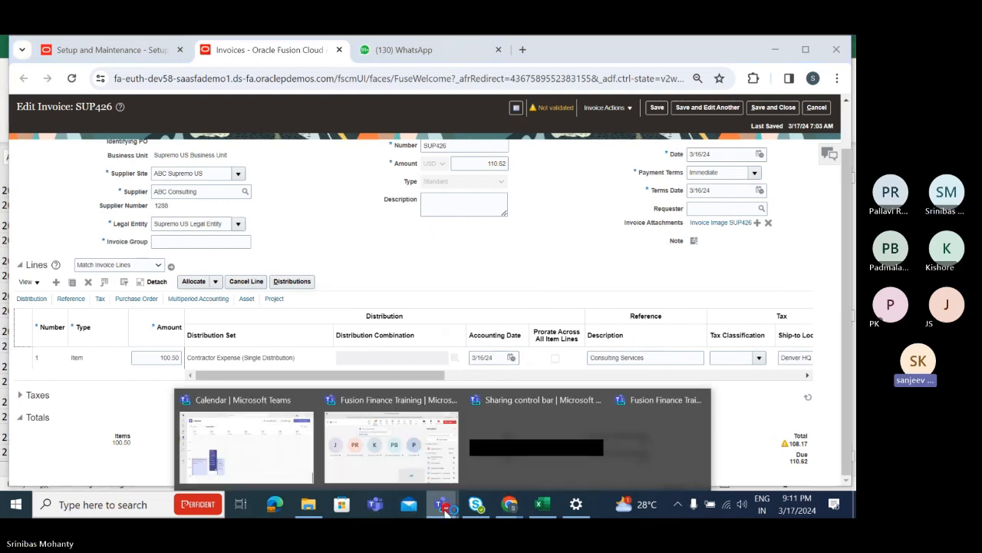
pyautogui.click(530, 472)
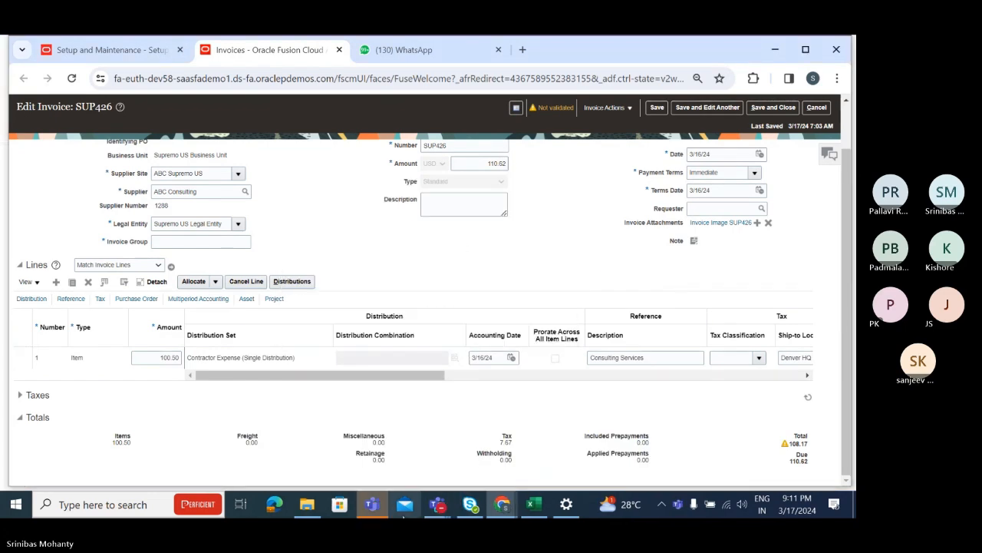
pyautogui.moveTo(438, 507)
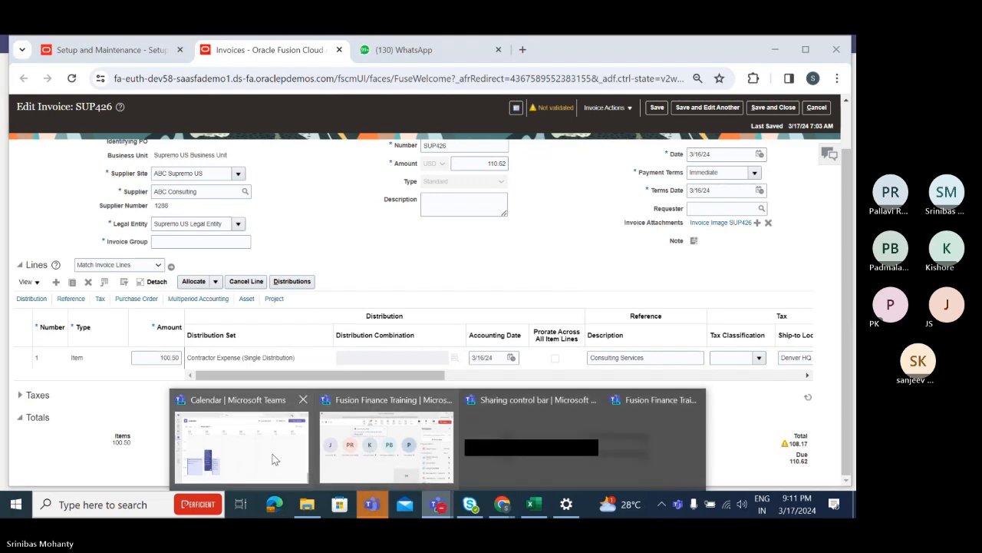
pyautogui.click(274, 458)
pyautogui.click(843, 52)
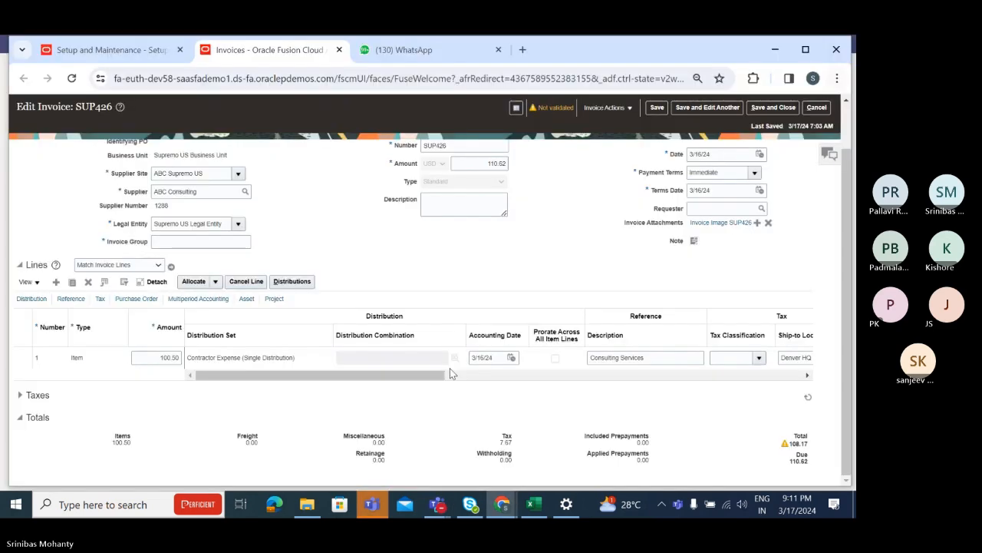
pyautogui.moveTo(438, 504)
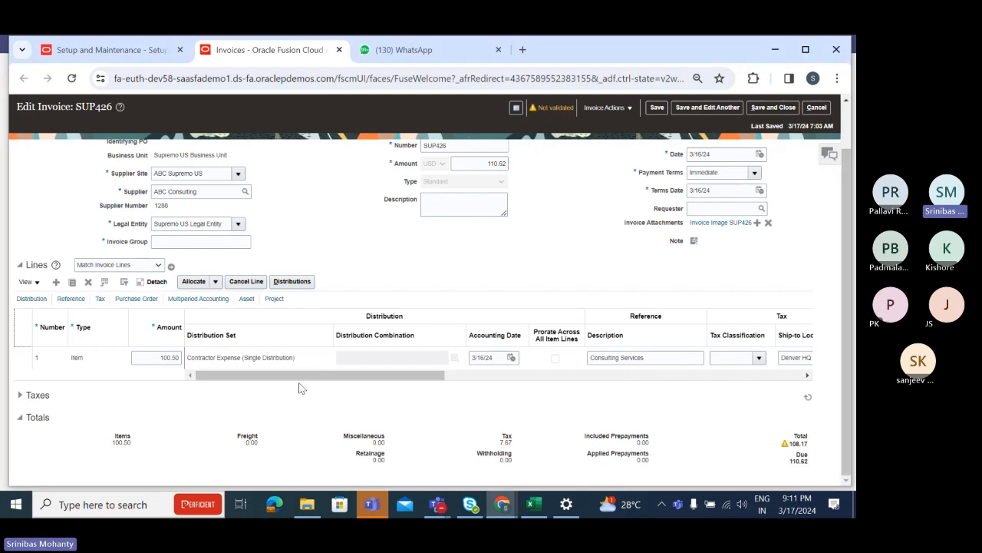
# Look through the actions available for invoice SUP426
pyautogui.click(628, 108)
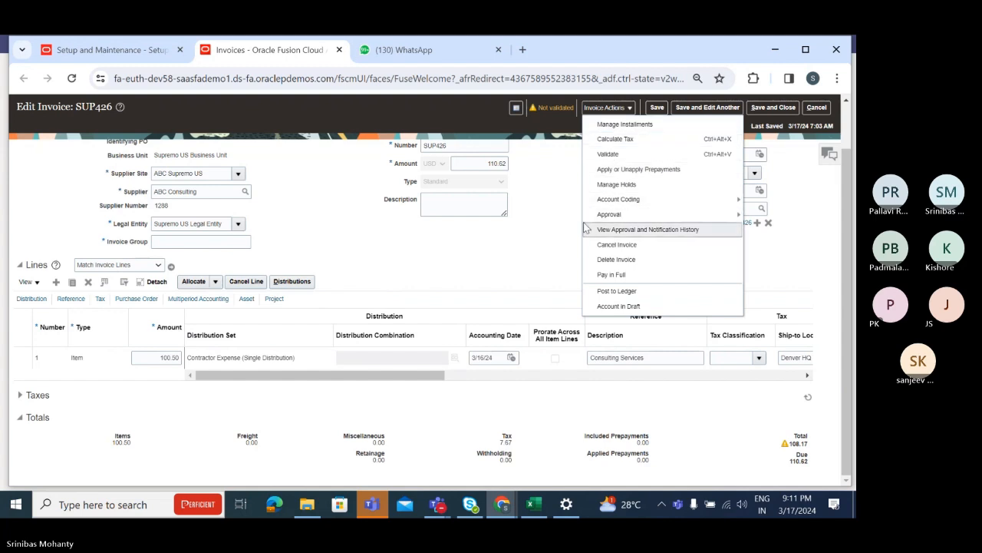
pyautogui.click(558, 228)
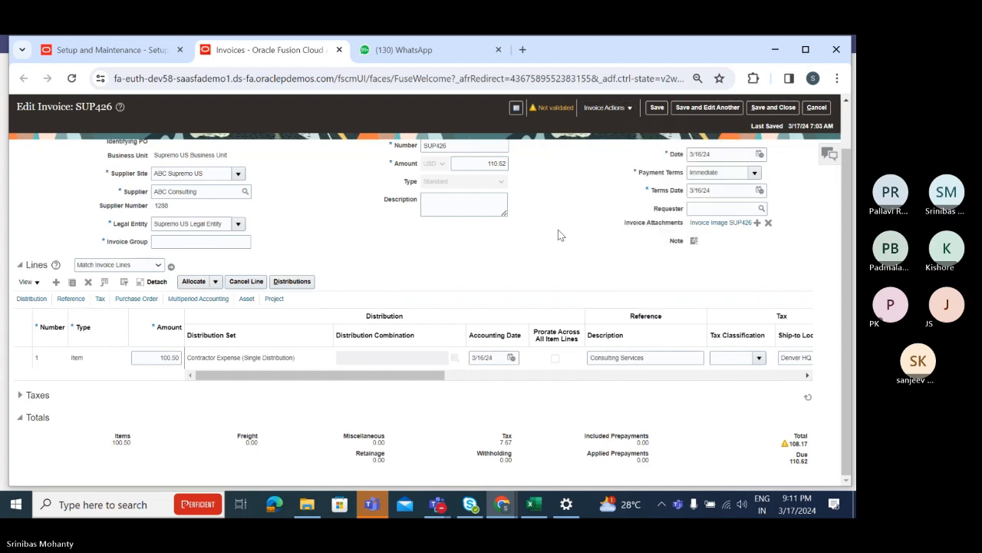
pyautogui.click(628, 108)
pyautogui.click(528, 283)
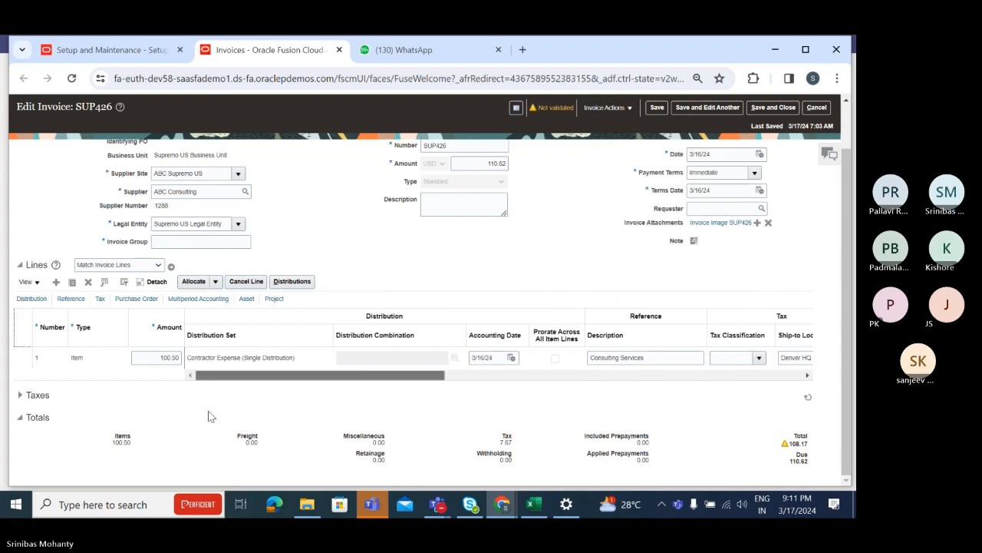
pyautogui.scroll(2, 697, 252)
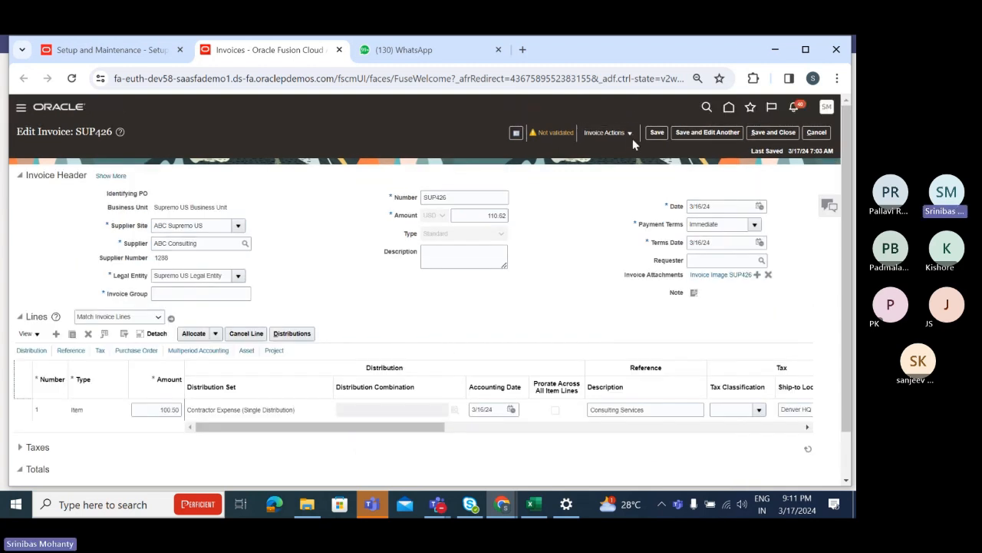
pyautogui.click(630, 133)
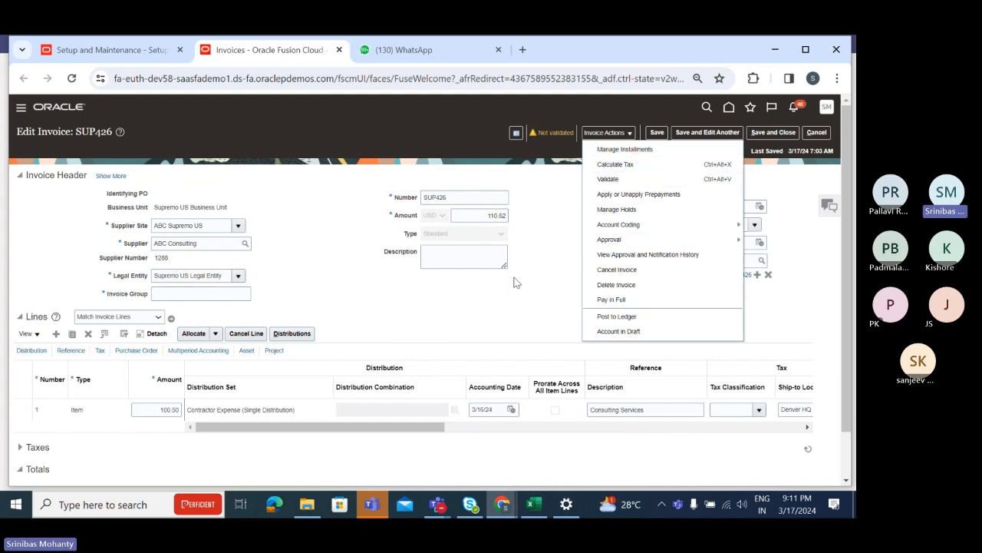
# Open the distributions of invoice SUP426 and show them for all invoice lines
pyautogui.click(292, 333)
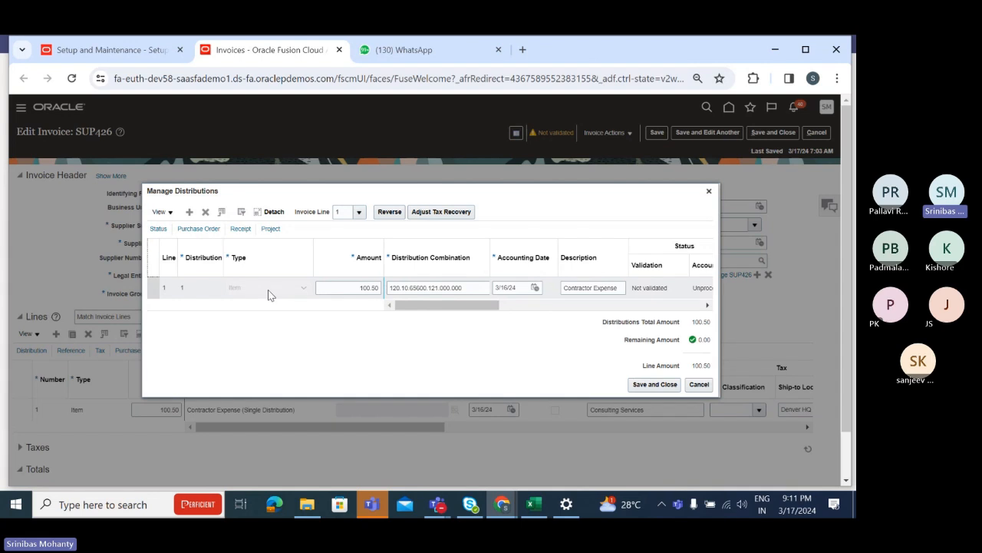
pyautogui.moveTo(485, 312); pyautogui.dragTo(384, 320)
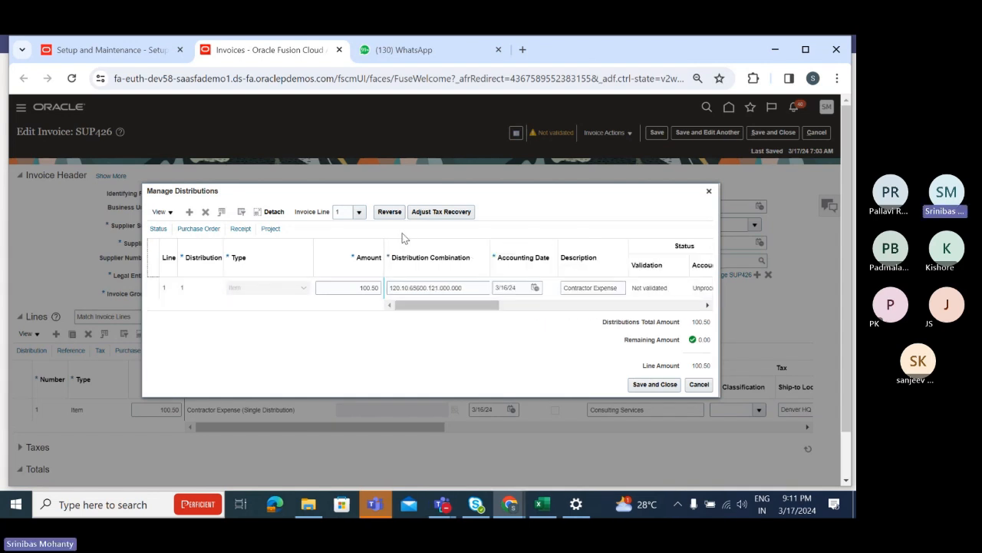
pyautogui.click(358, 212)
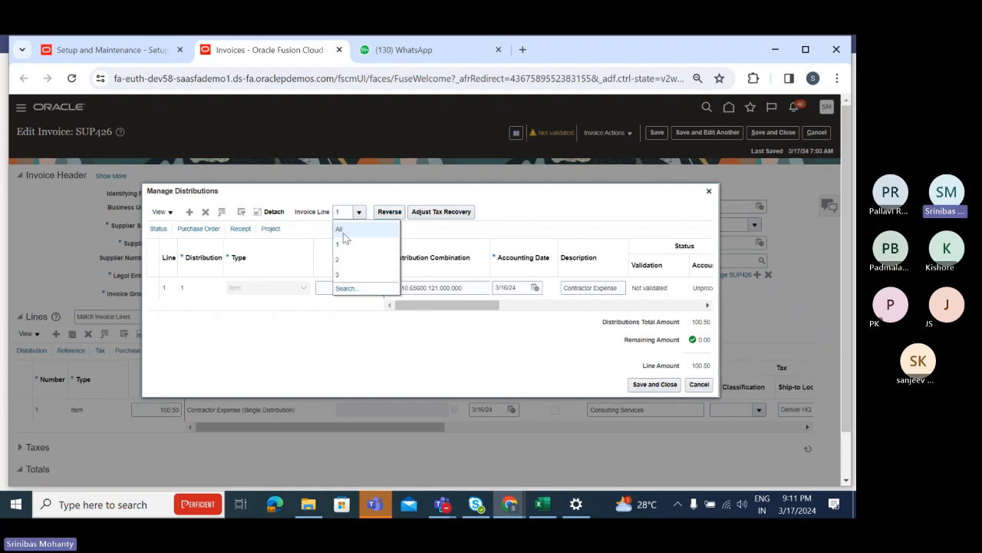
pyautogui.click(340, 245)
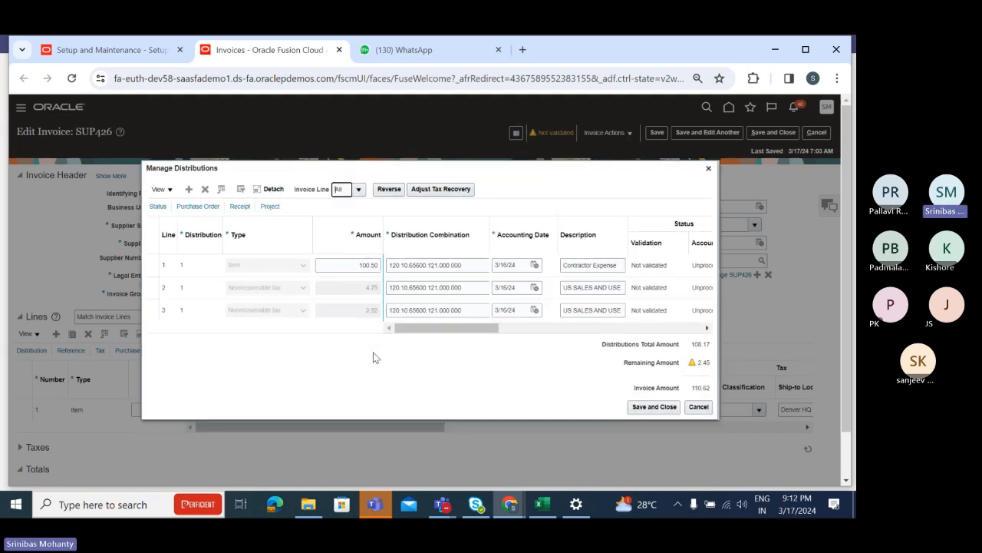
# Inspect the distribution combination of the line 2 nonrecoverable tax and close the Manage Distributions dialog
pyautogui.click(469, 288)
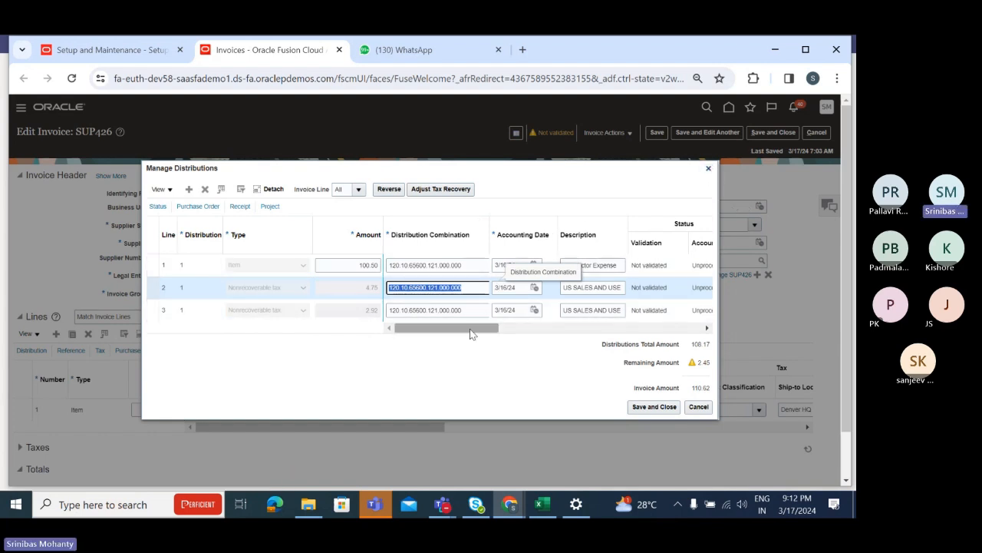
pyautogui.click(424, 340)
pyautogui.click(473, 288)
pyautogui.click(477, 290)
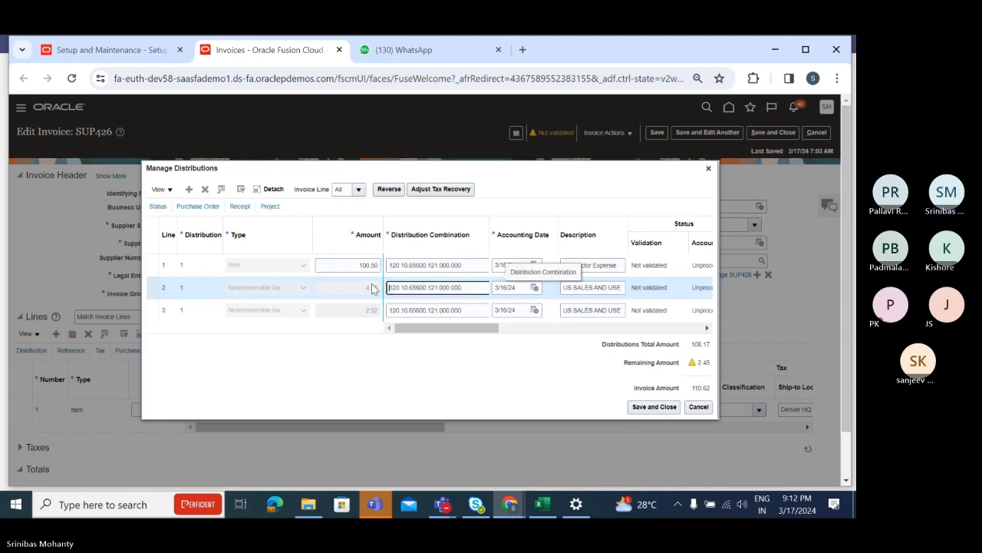
pyautogui.moveTo(482, 293); pyautogui.dragTo(364, 288)
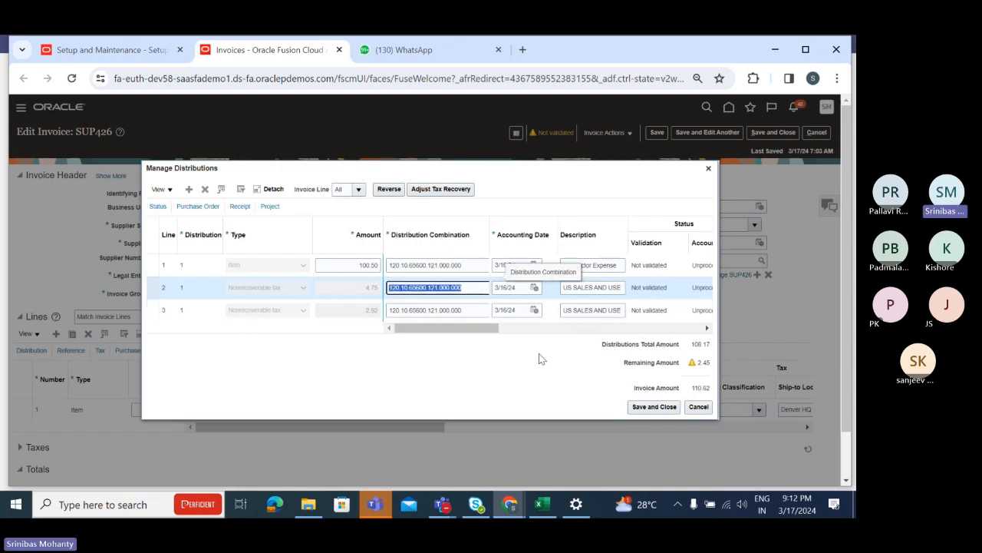
pyautogui.click(474, 287)
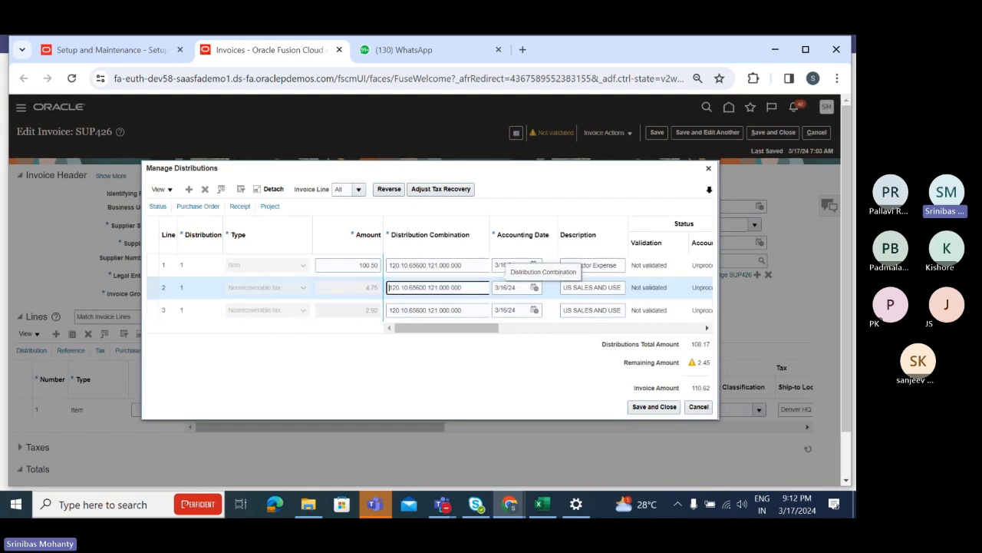
pyautogui.click(709, 167)
# Expand the Taxes section of invoice SUP426, inspect its lines in the Edit Transaction Taxes dialog and leave without saving
pyautogui.scroll(-1, 836, 410)
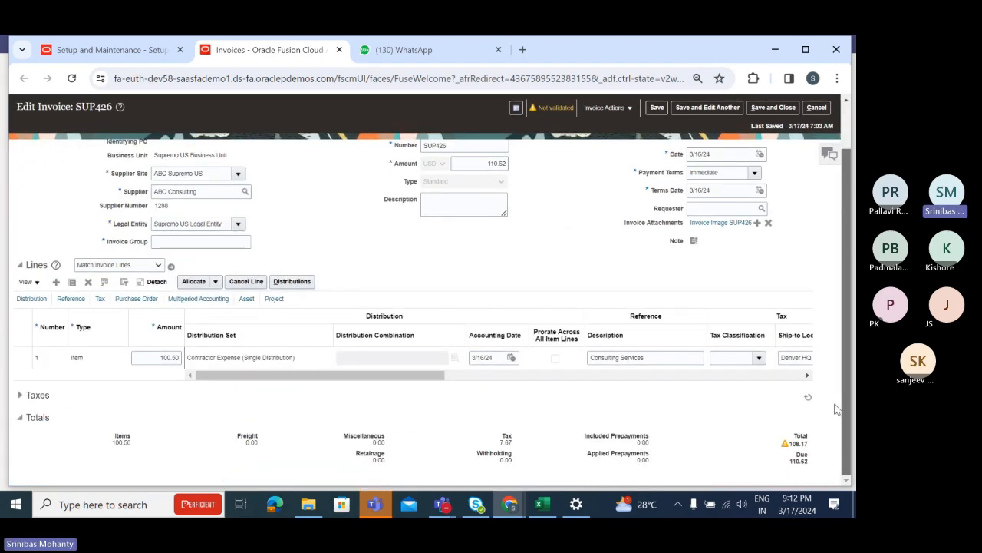
pyautogui.click(20, 395)
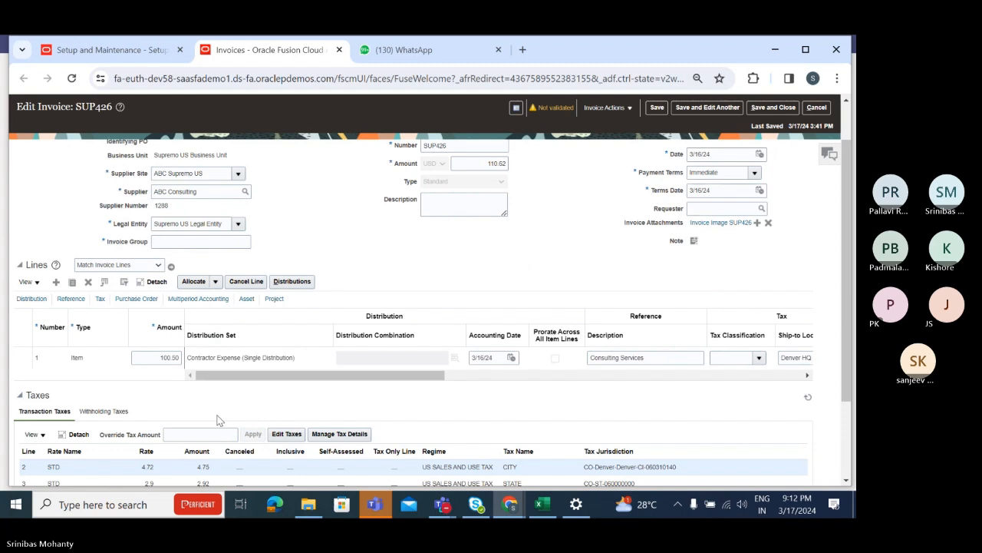
pyautogui.scroll(-3, 217, 420)
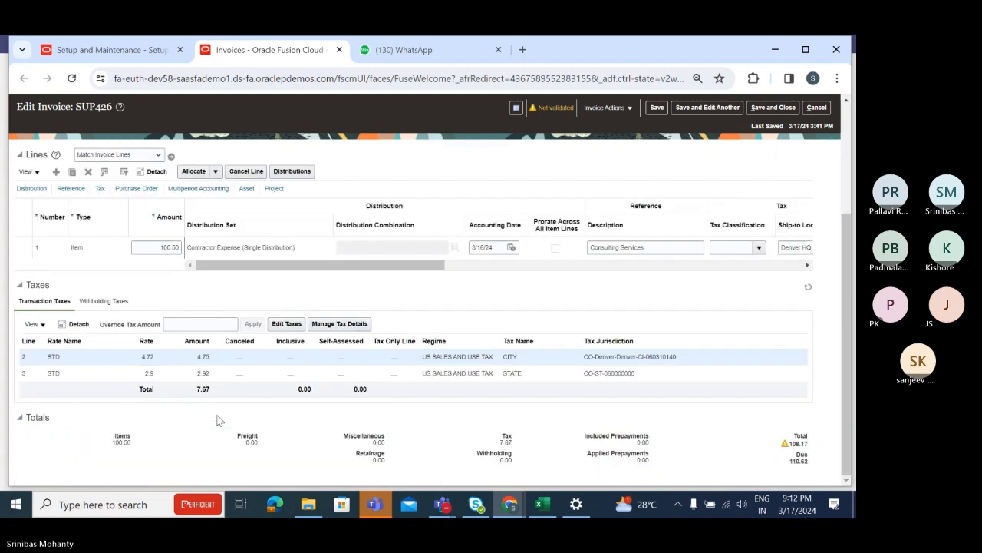
pyautogui.click(128, 374)
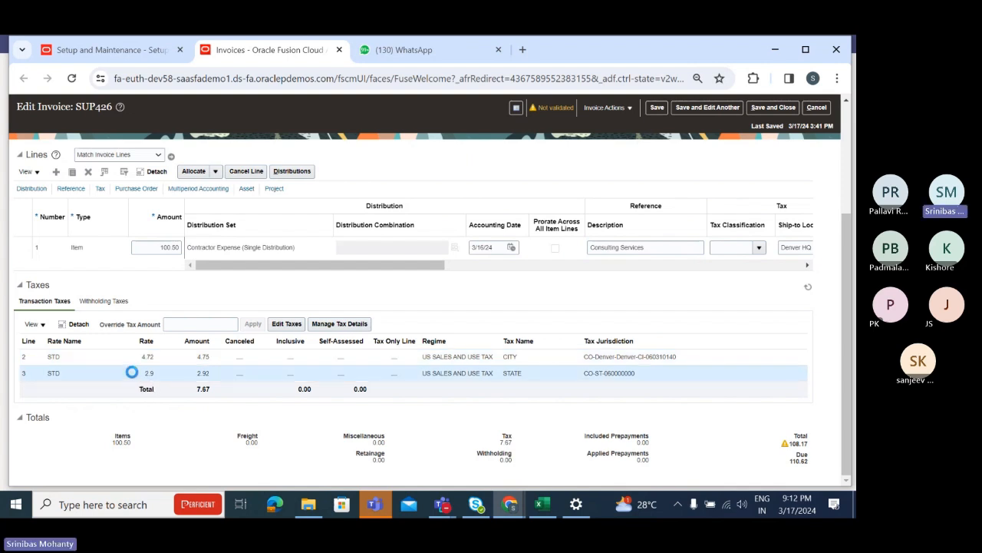
pyautogui.click(286, 324)
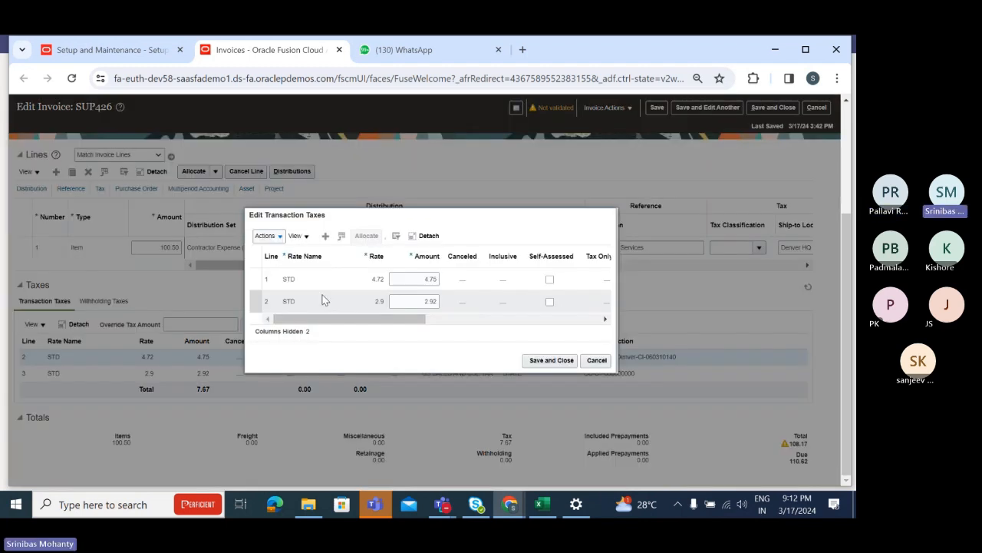
pyautogui.click(596, 362)
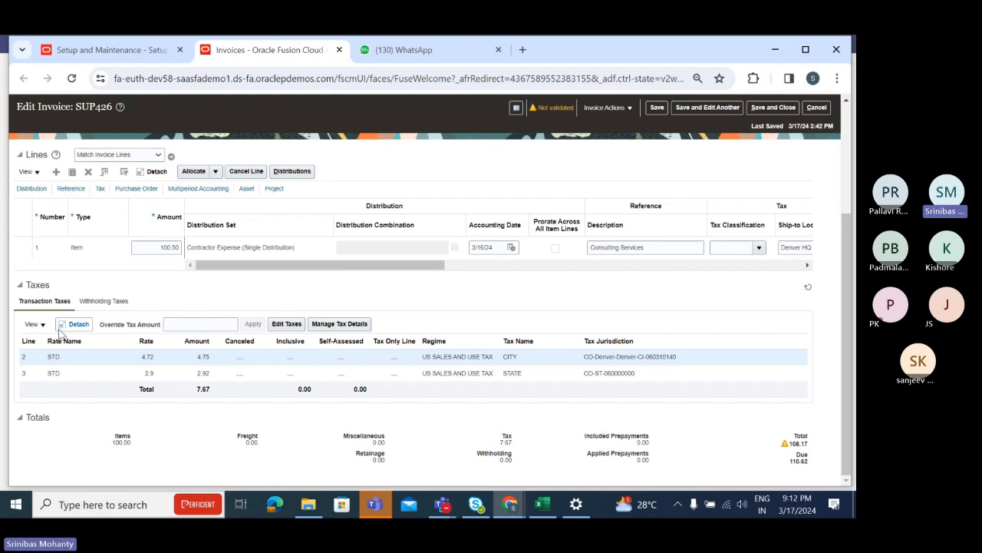
# Inspect the distribution set of invoice line 1 and review it together with the transaction taxes and totals
pyautogui.scroll(3, 53, 403)
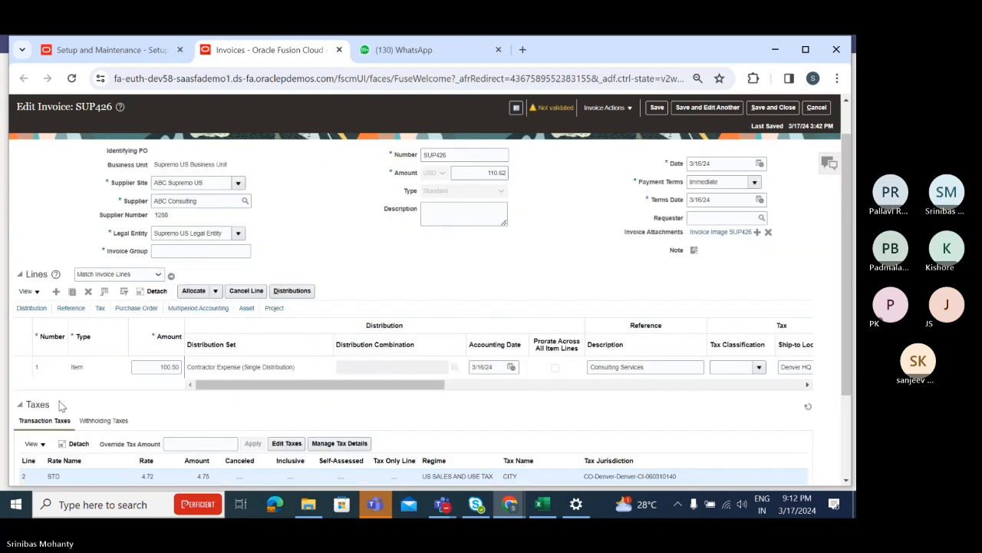
pyautogui.click(190, 409)
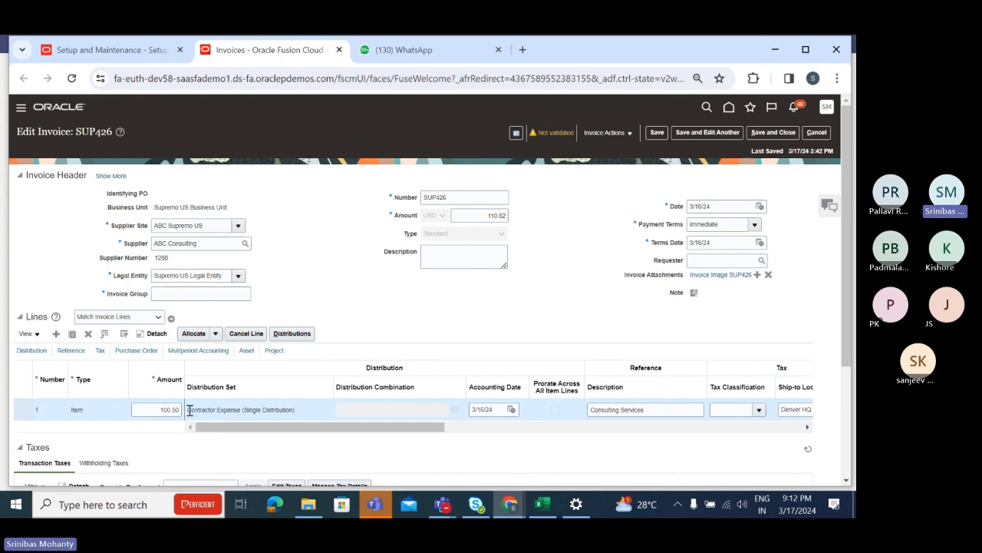
pyautogui.tripleClick(190, 409)
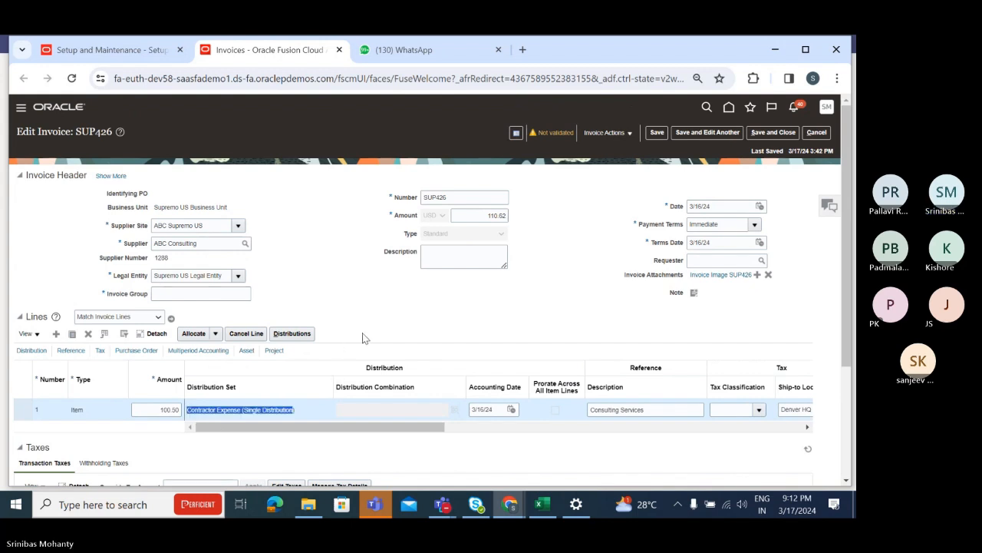
pyautogui.click(235, 450)
pyautogui.moveTo(190, 409); pyautogui.dragTo(286, 410)
pyautogui.scroll(-3, 349, 328)
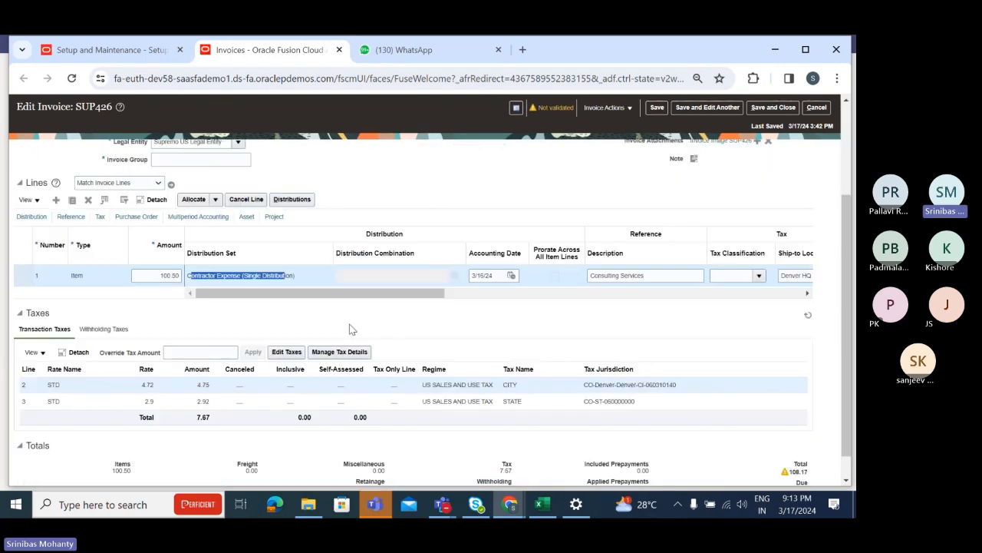
# Open the Word document US1 Invoice 2 from the desktop, review the source invoice and close it
pyautogui.press('super+d')
pyautogui.doubleClick(322, 422)
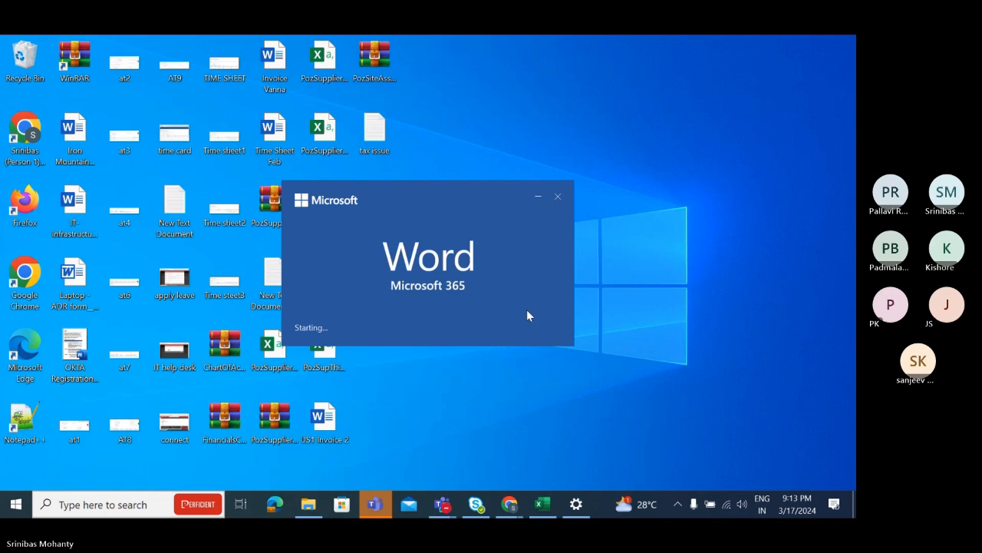
pyautogui.hotkey('alt', 'Tab')
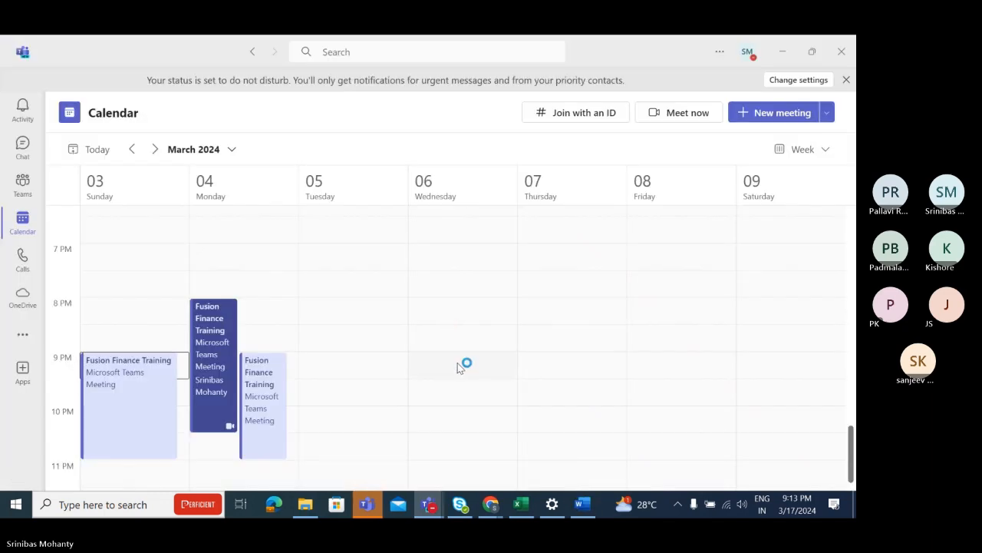
pyautogui.click(583, 504)
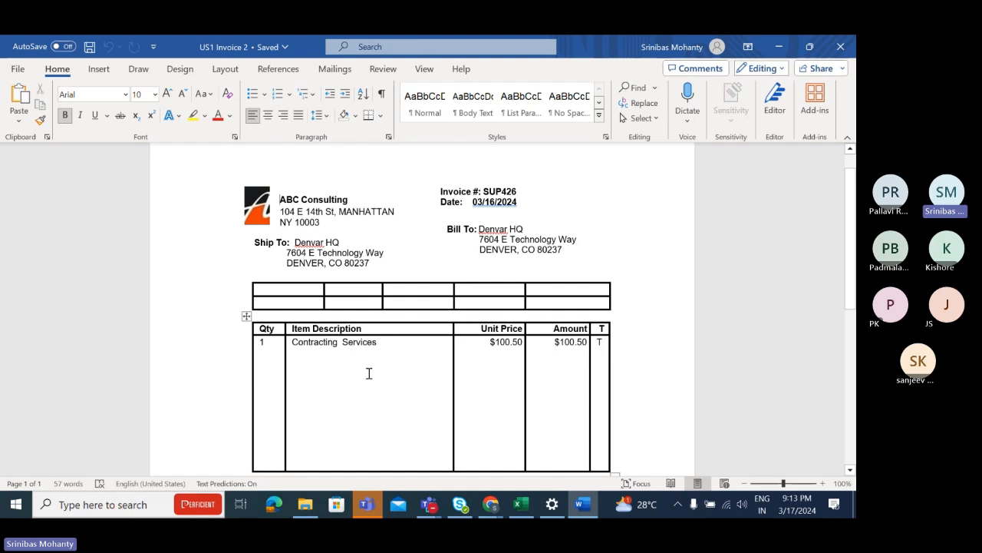
pyautogui.scroll(1, 368, 373)
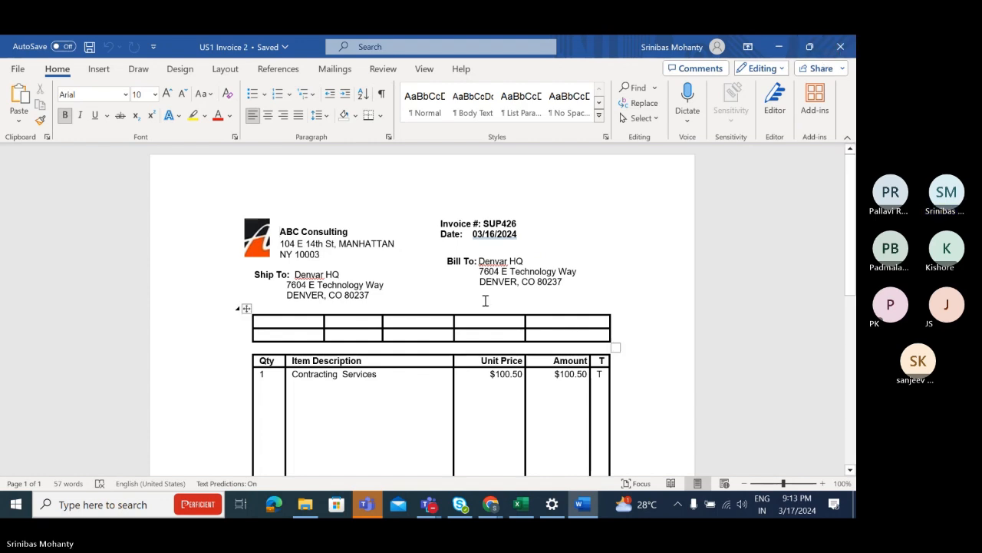
pyautogui.click(842, 47)
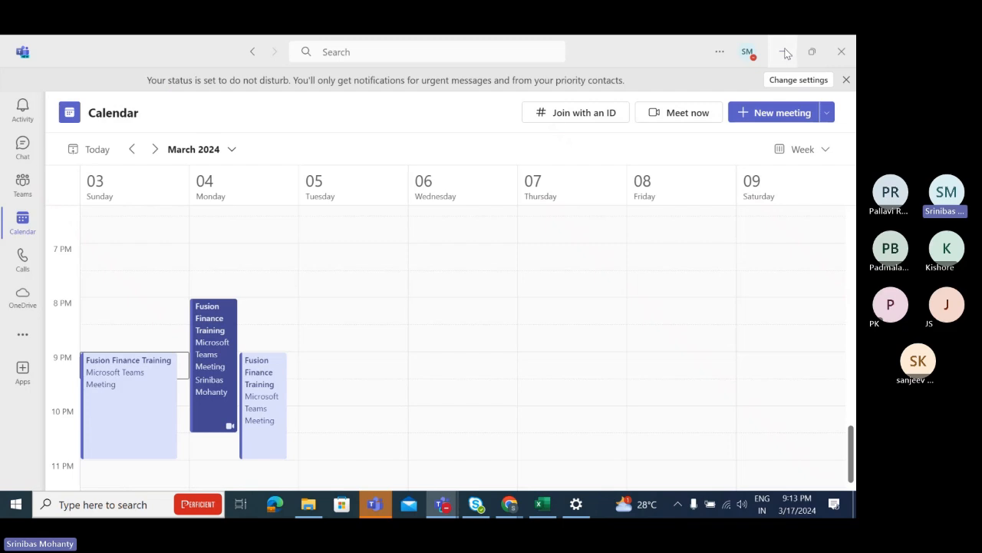
# Switch back to the Oracle invoice window in Chrome and review the taxes, line and header of SUP426
pyautogui.click(786, 52)
pyautogui.moveTo(519, 506)
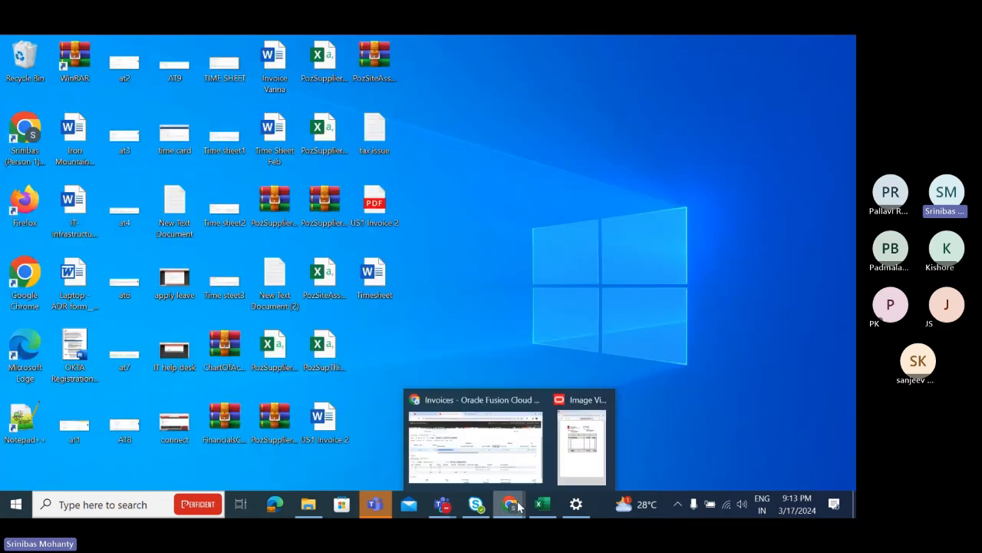
pyautogui.click(509, 446)
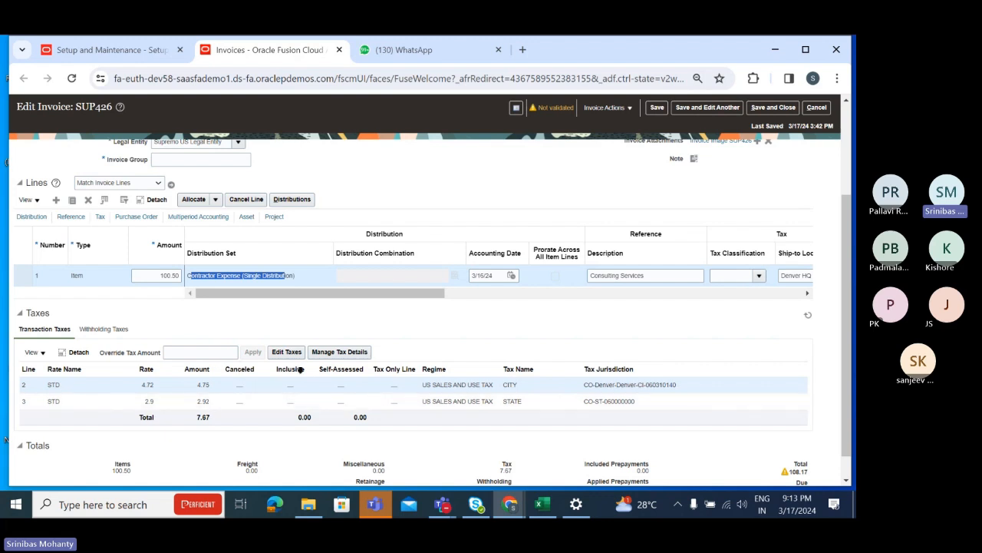
pyautogui.click(236, 395)
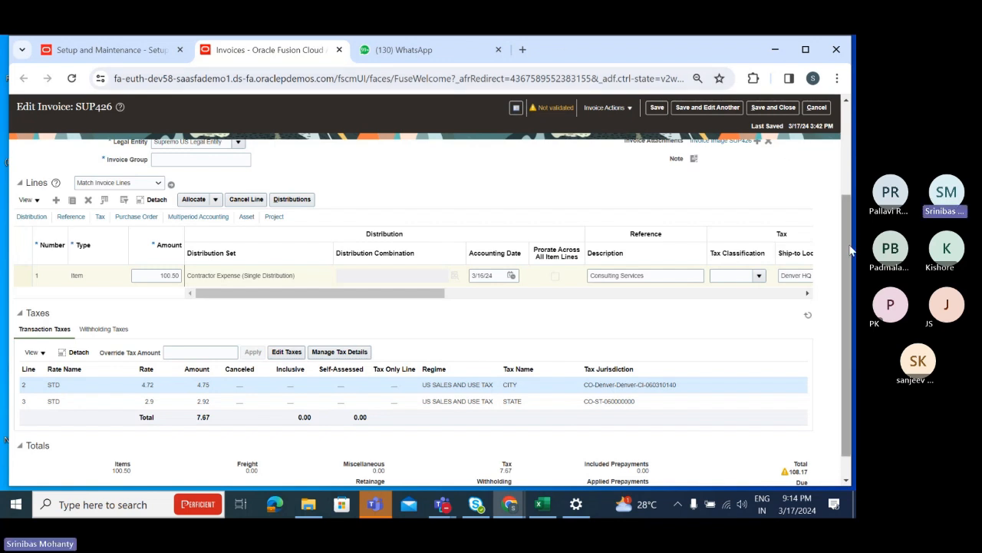
pyautogui.scroll(3, 851, 250)
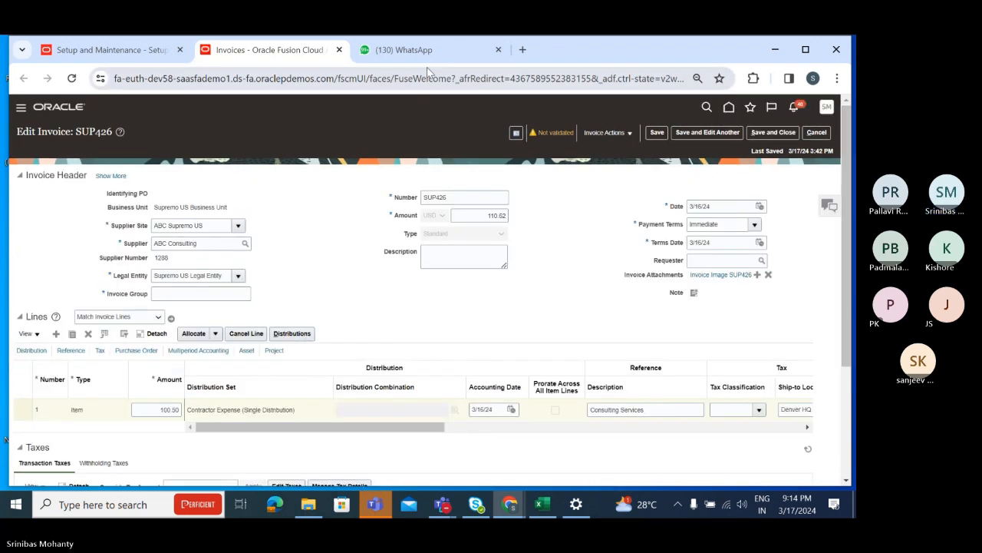
# Switch to the Fusion Finance Training meeting in Teams, dismiss the recording notice and admit the participant waiting in the lobby
pyautogui.click(441, 505)
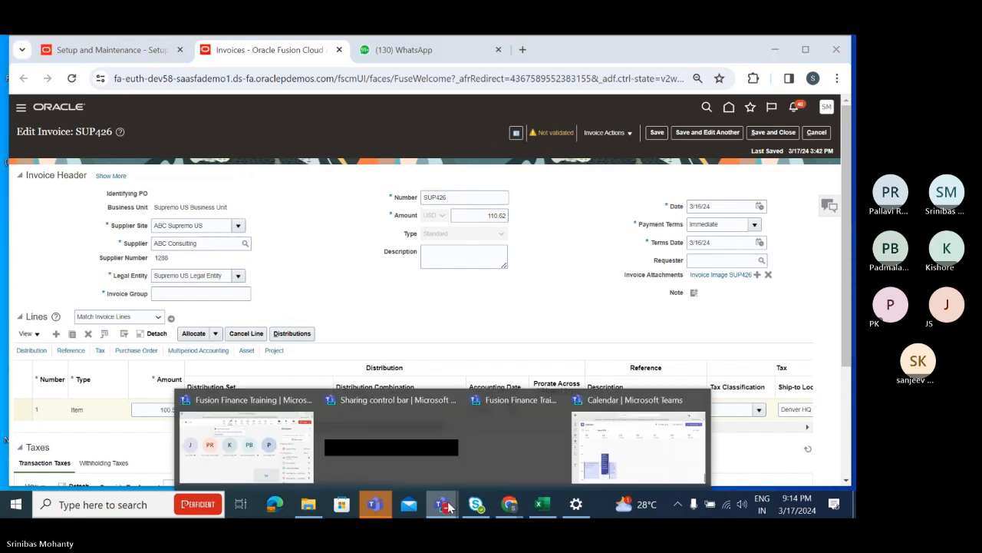
pyautogui.click(248, 440)
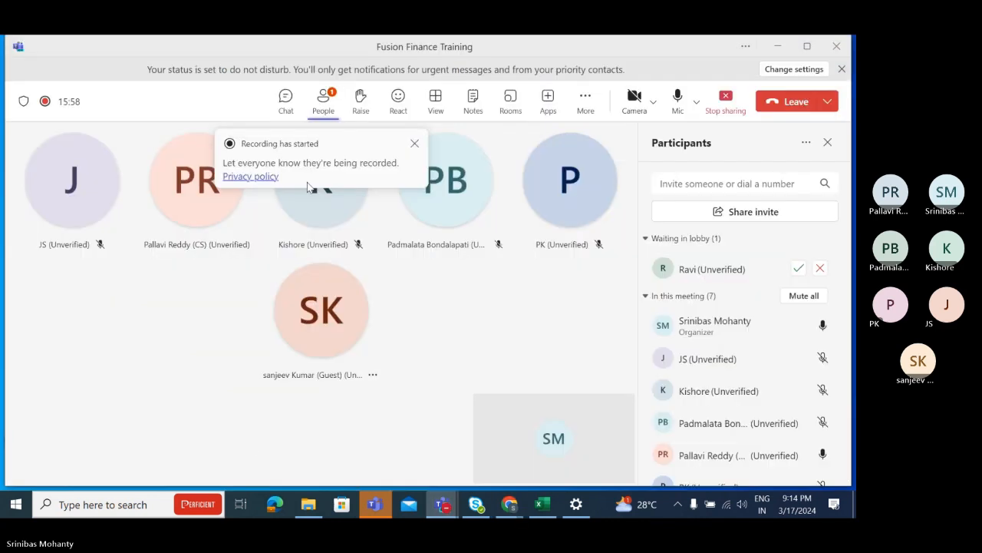
pyautogui.click(415, 144)
pyautogui.click(799, 267)
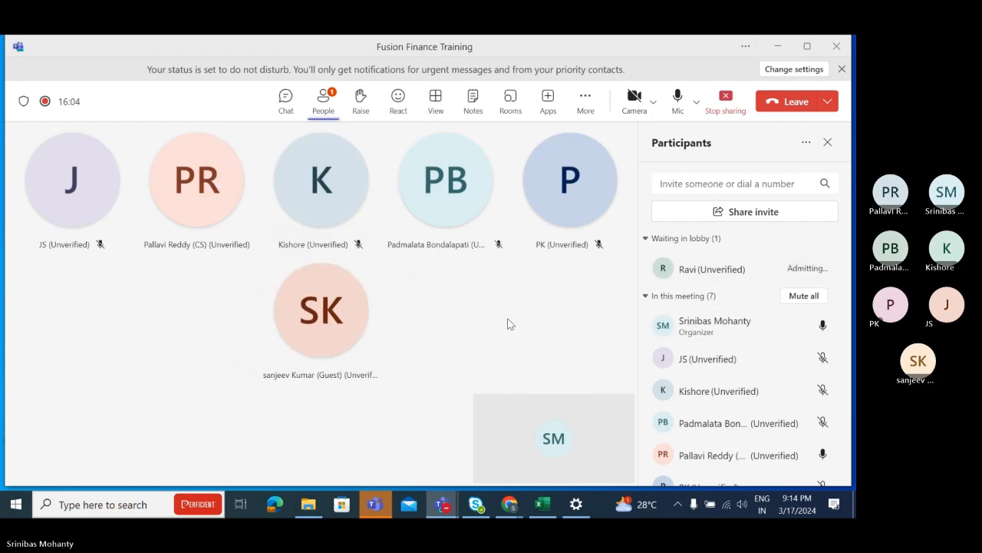
pyautogui.click(777, 47)
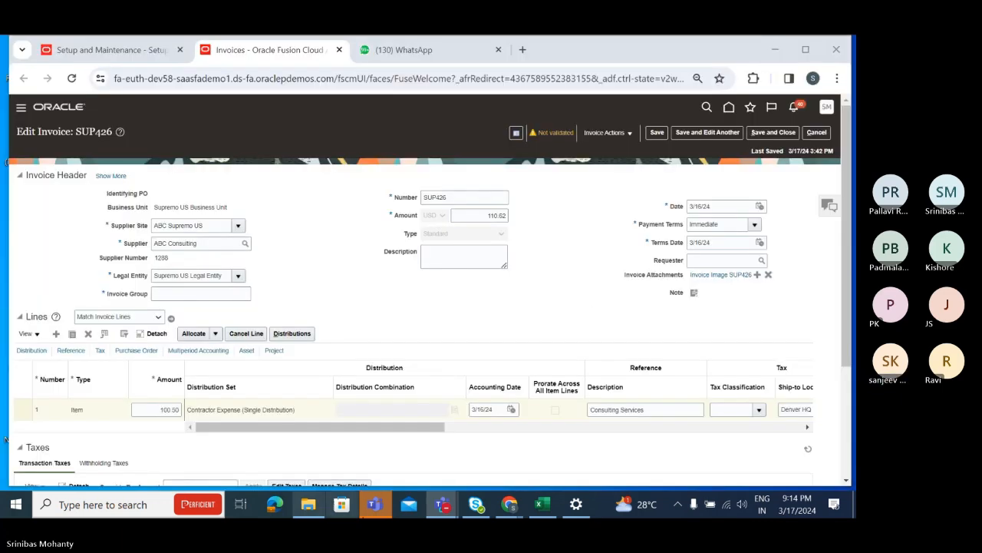
# Switch to the finance training workbook in Excel and find the Transaction Process topics on Sheet1
pyautogui.click(543, 504)
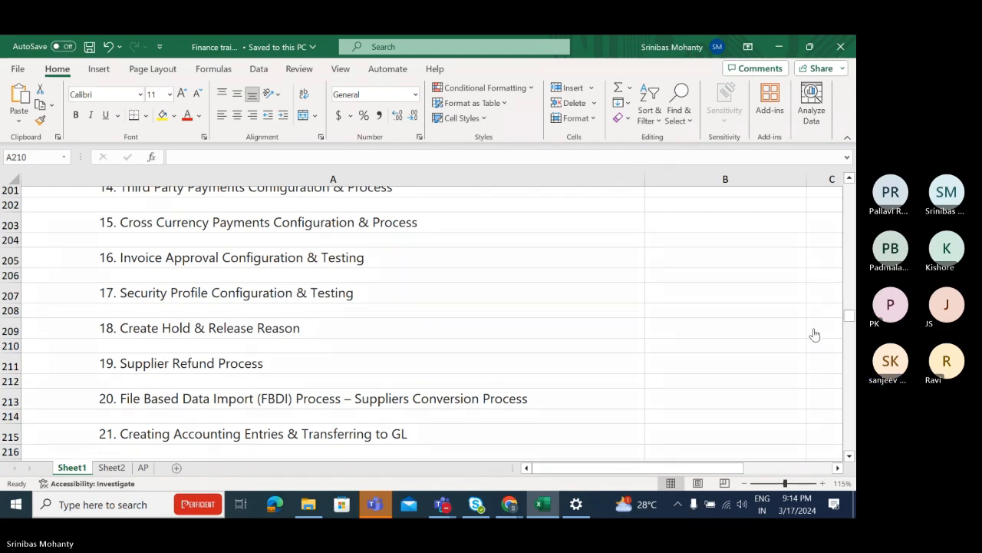
pyautogui.scroll(-3, 307, 337)
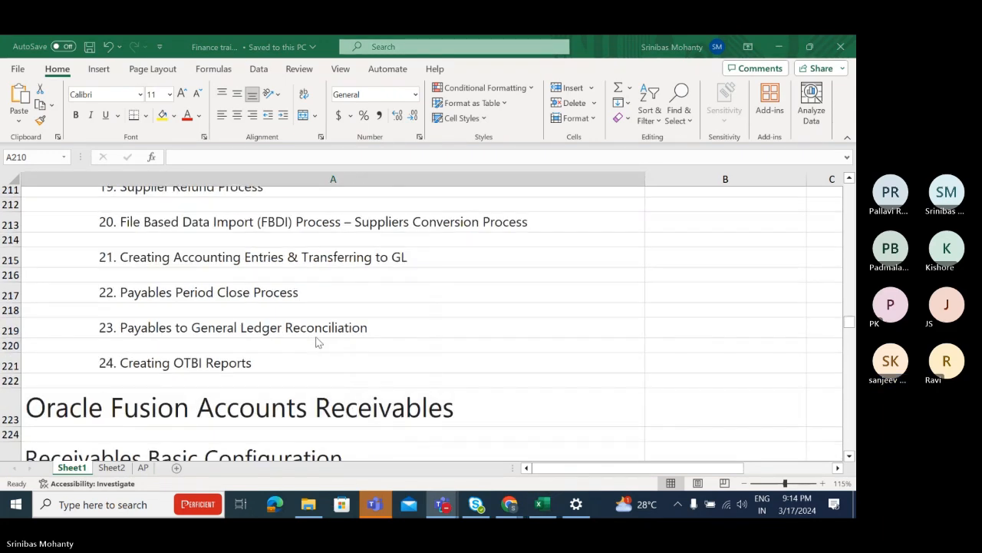
pyautogui.scroll(12, 315, 351)
pyautogui.scroll(3, 333, 351)
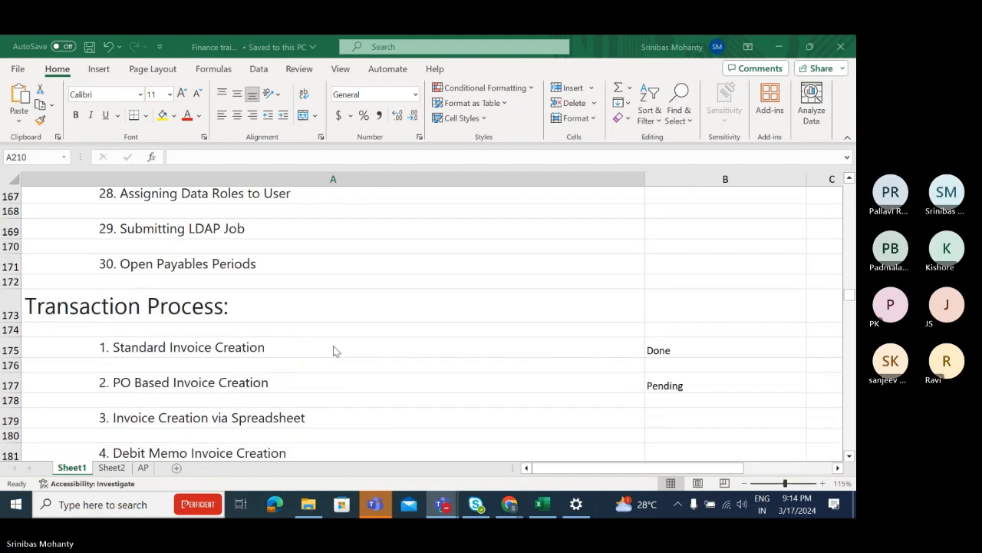
pyautogui.scroll(-2, 384, 315)
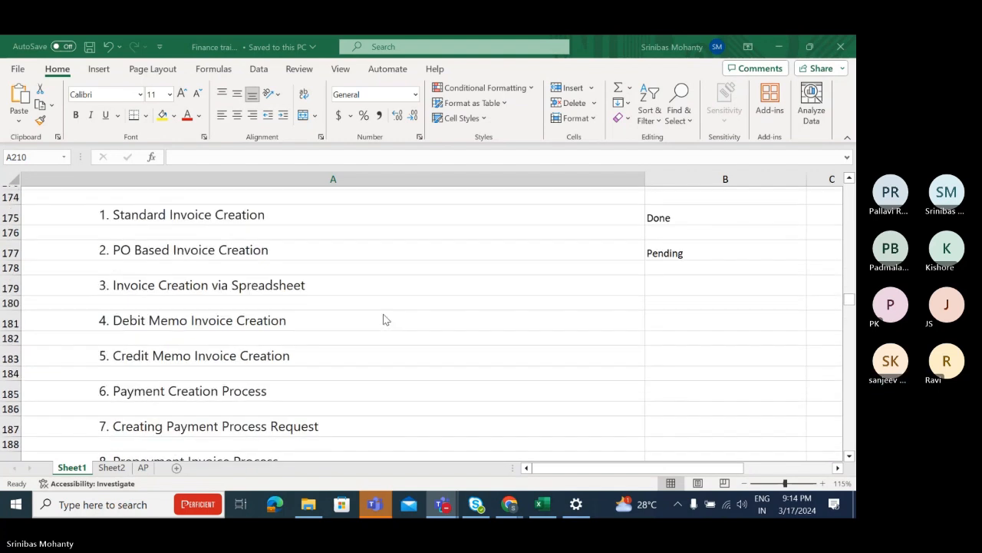
pyautogui.scroll(1, 386, 319)
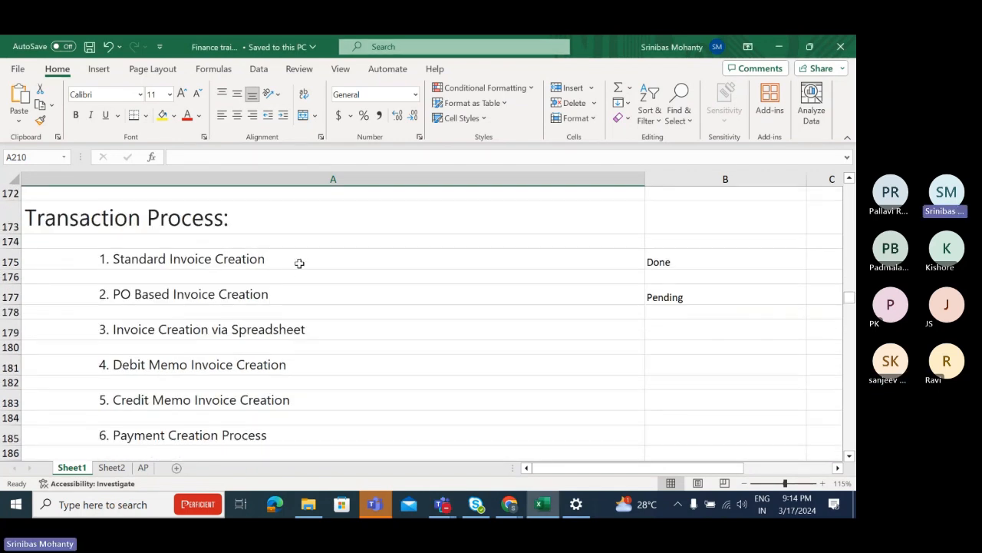
# Check the status column for the Standard Invoice, PO Based Invoice and Invoice Creation via Spreadsheet topics
pyautogui.click(302, 261)
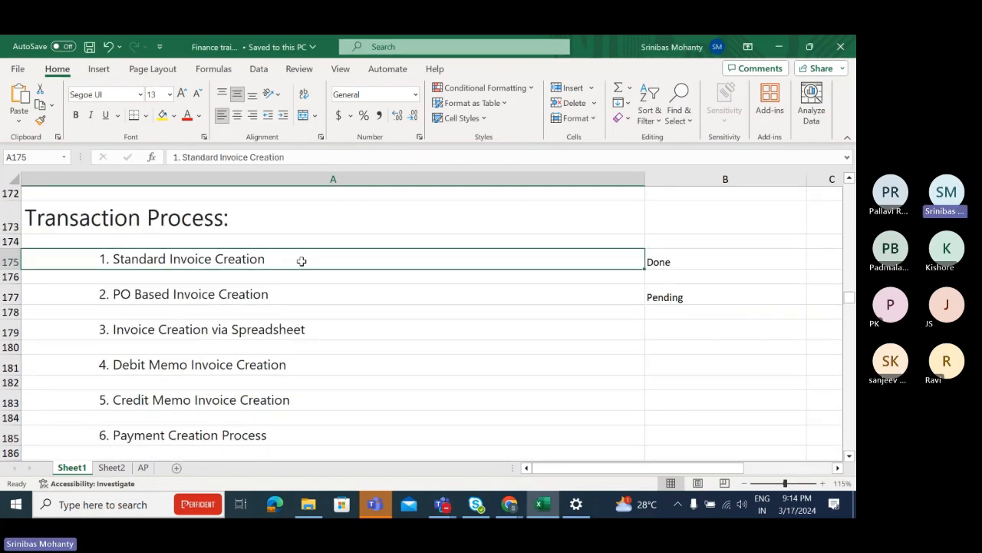
pyautogui.click(182, 298)
pyautogui.click(687, 298)
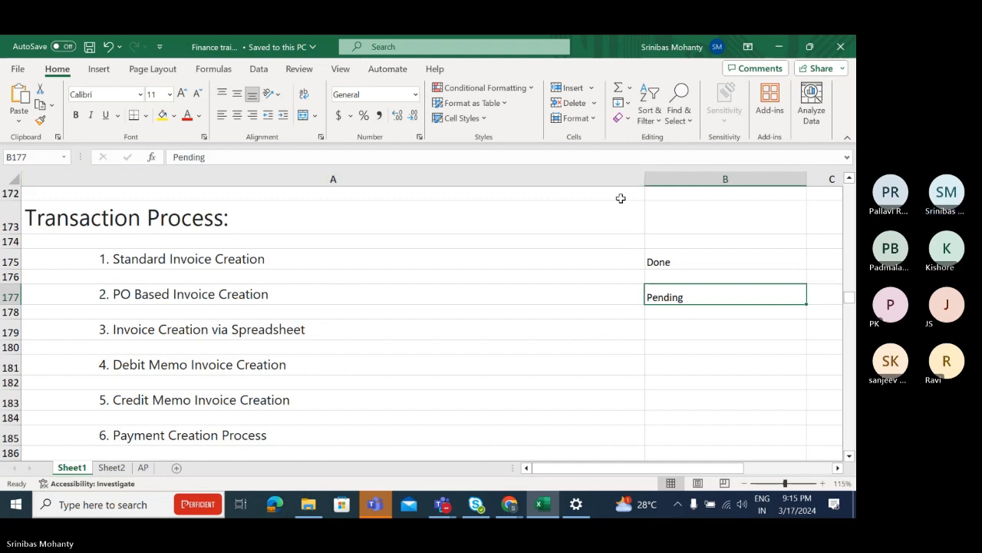
pyautogui.click(696, 327)
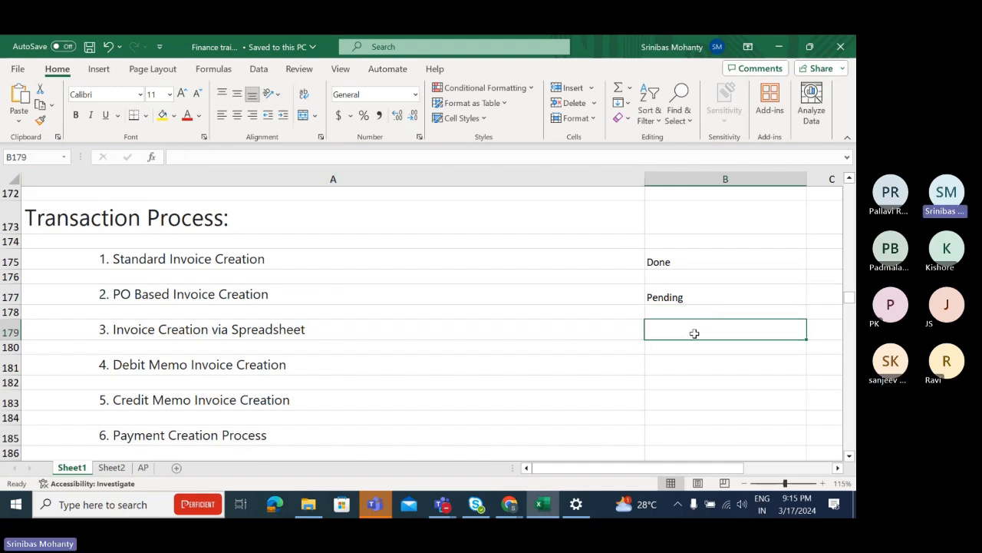
pyautogui.click(695, 299)
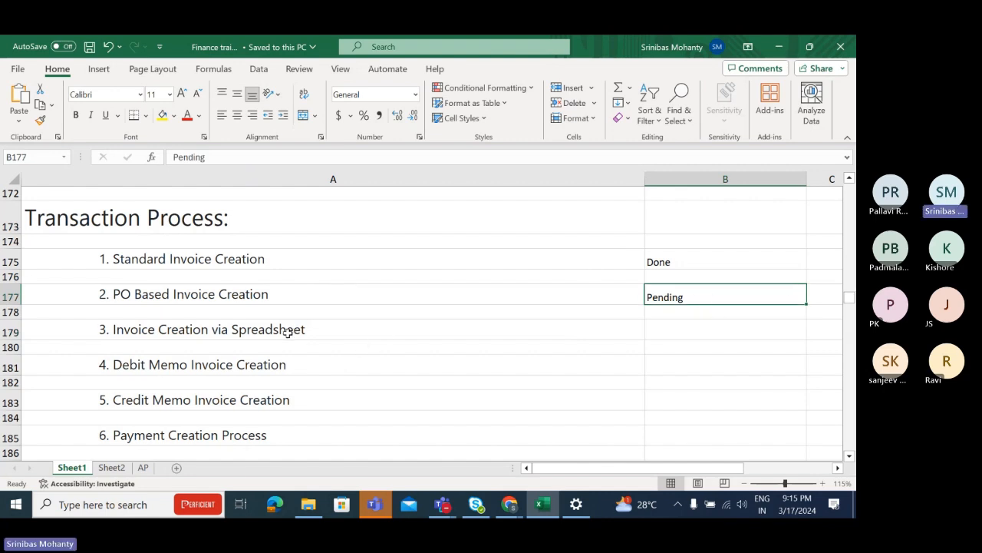
pyautogui.click(154, 335)
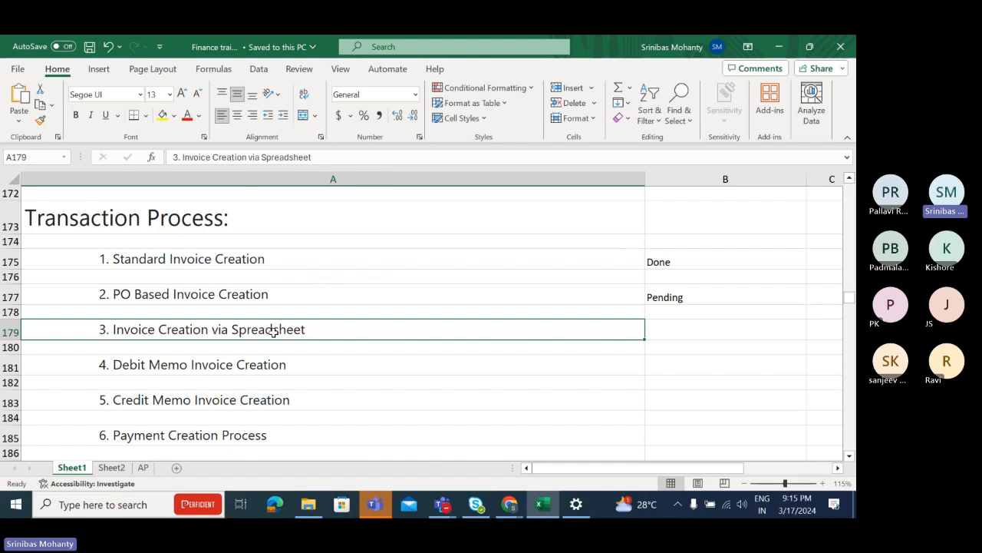
pyautogui.click(703, 327)
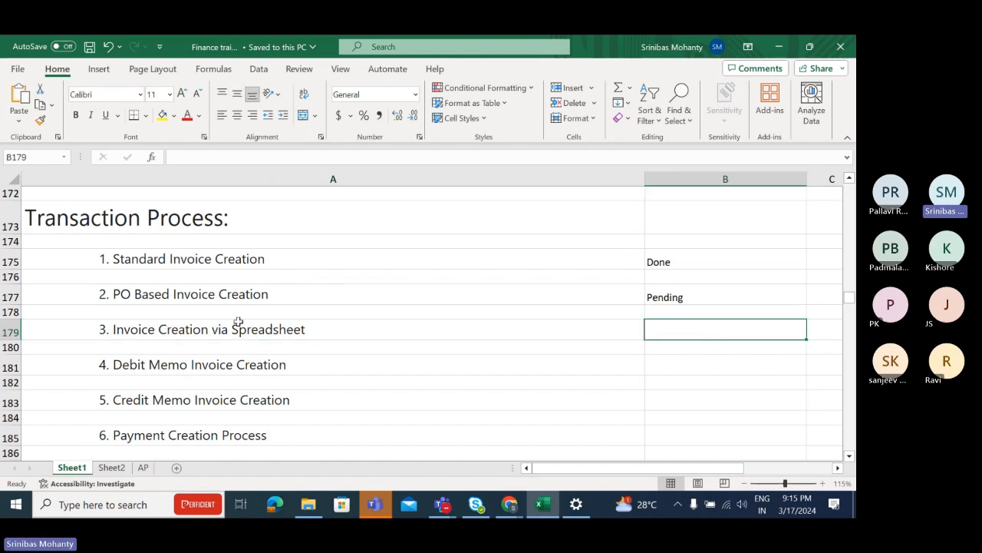
pyautogui.click(286, 327)
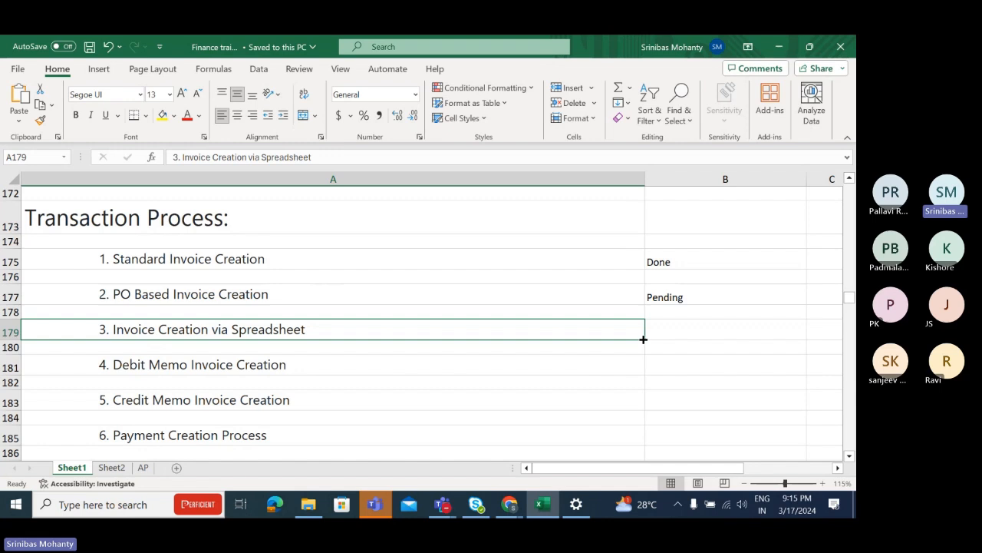
# Check the Invoice Creation via Spreadsheet topic and its status cell in the training list
pyautogui.click(692, 330)
pyautogui.click(314, 333)
pyautogui.moveTo(516, 508)
pyautogui.click(691, 331)
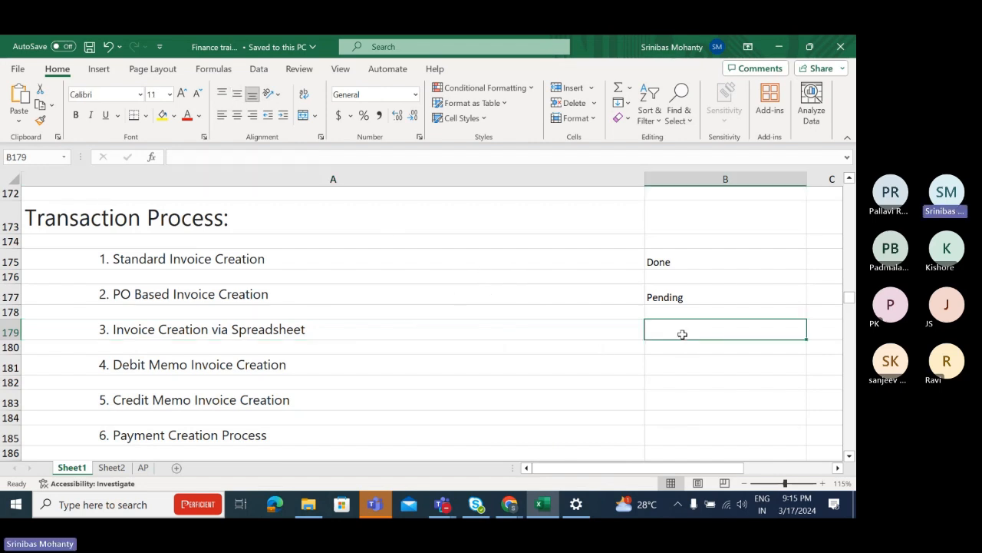
pyautogui.click(194, 332)
# Switch to the Oracle Invoices window in Chrome and cancel out of invoice SUP426 to the invoice workbench
pyautogui.moveTo(514, 508)
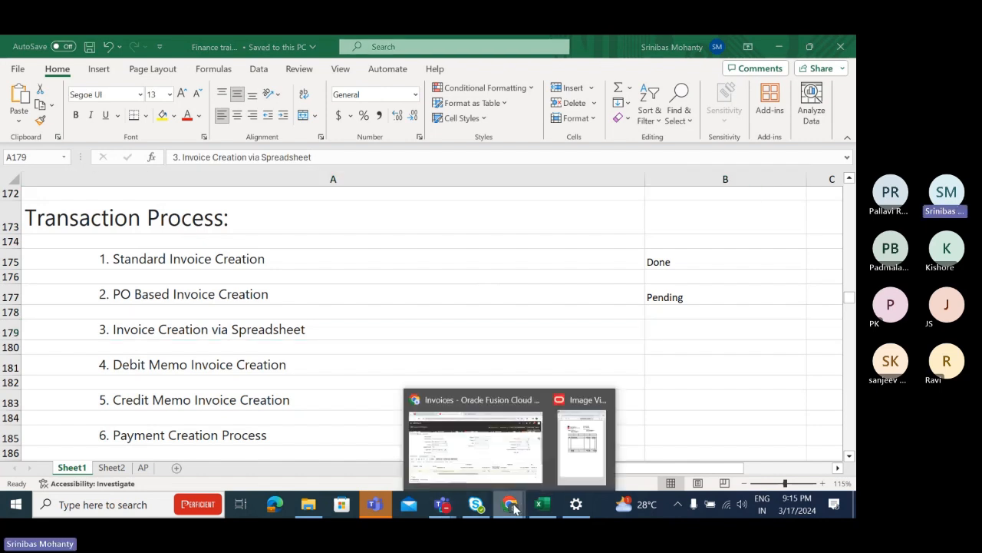
pyautogui.click(476, 441)
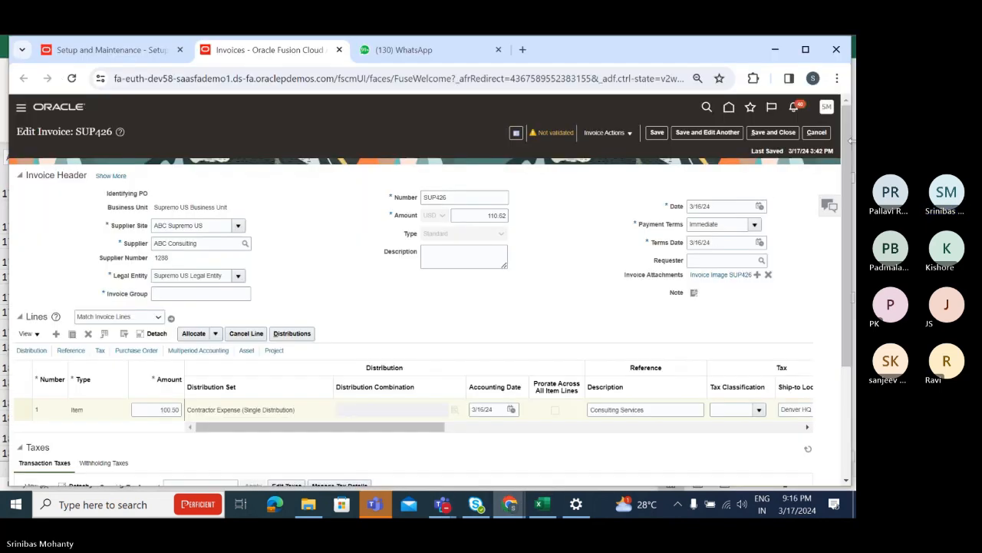
pyautogui.click(816, 132)
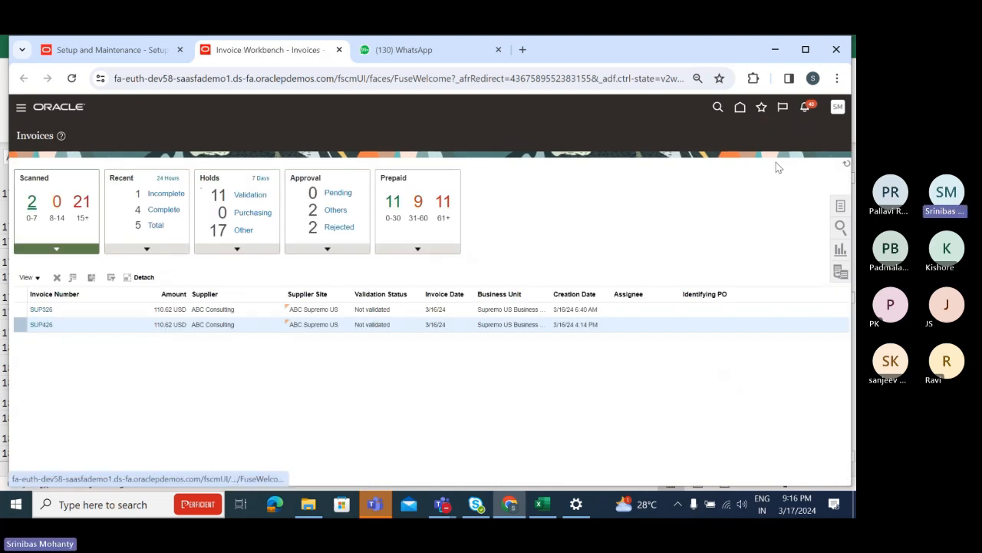
# Download the Create Invoice from Spreadsheet template from the Invoices tasks and open the workbook in Excel
pyautogui.click(840, 207)
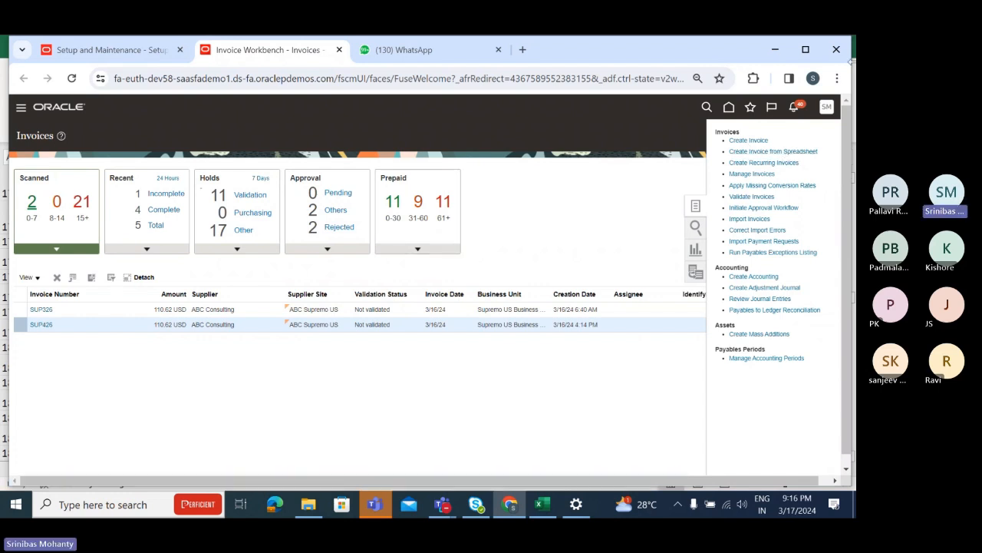
pyautogui.click(783, 153)
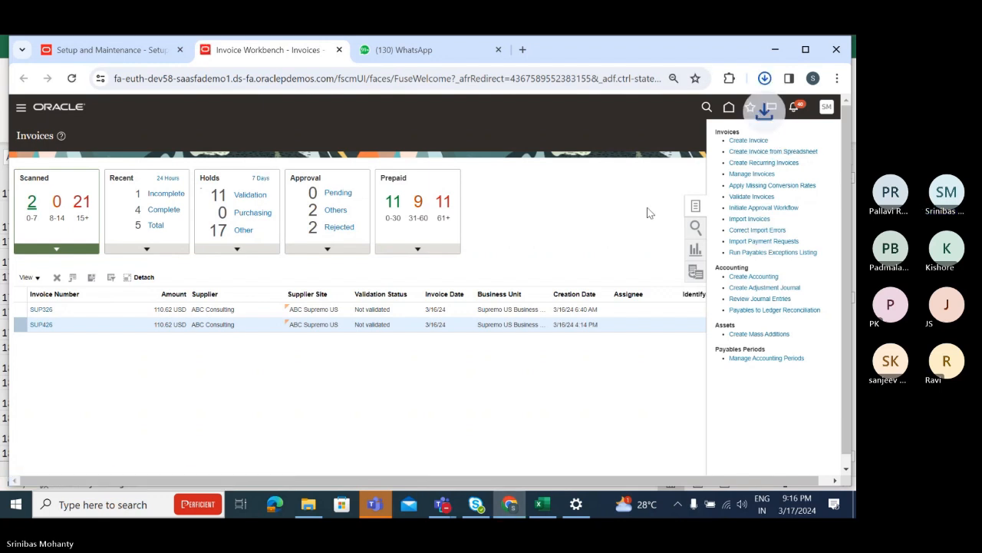
pyautogui.click(658, 113)
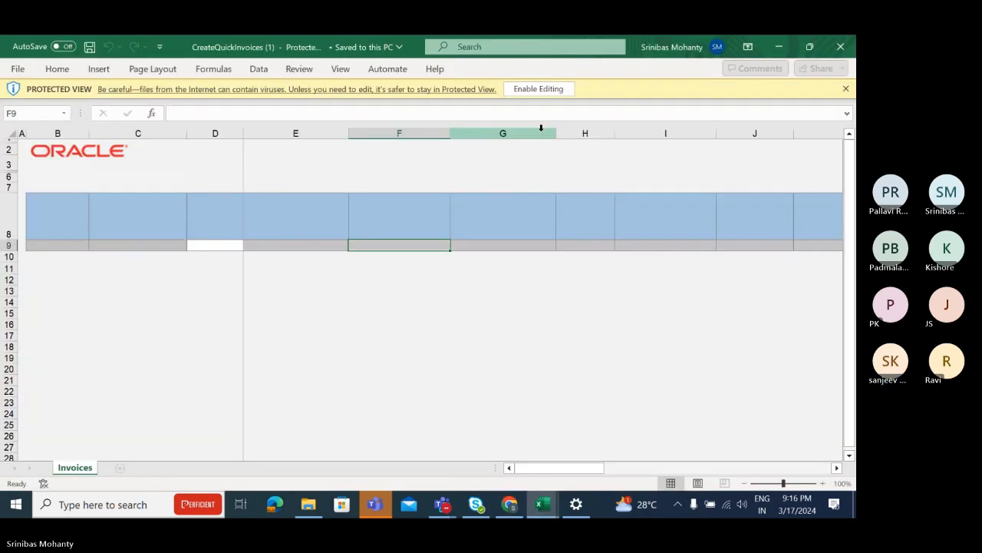
# Enable editing in the CreateQuickInvoices workbook and sign in to Oracle Applications Cloud with the user ID and password
pyautogui.click(539, 88)
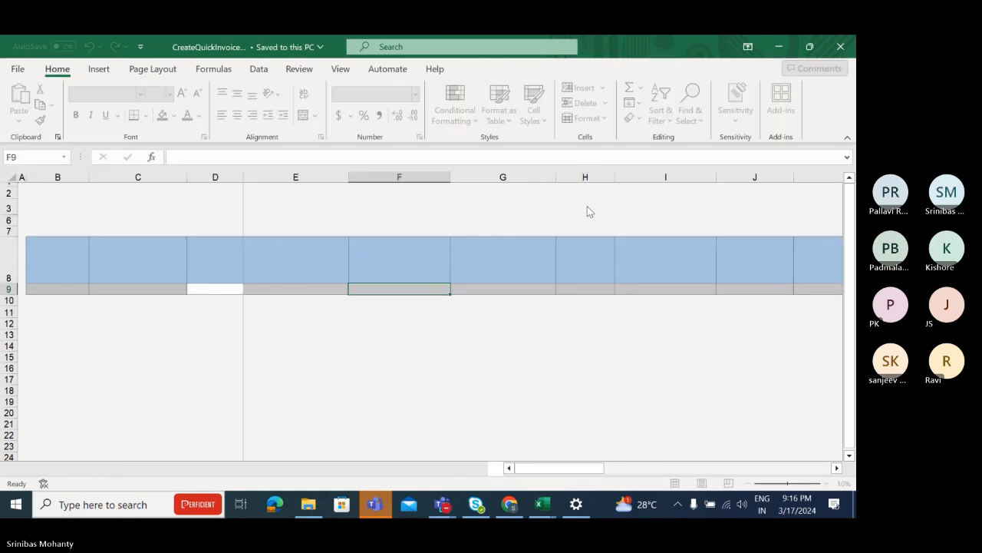
pyautogui.click(484, 341)
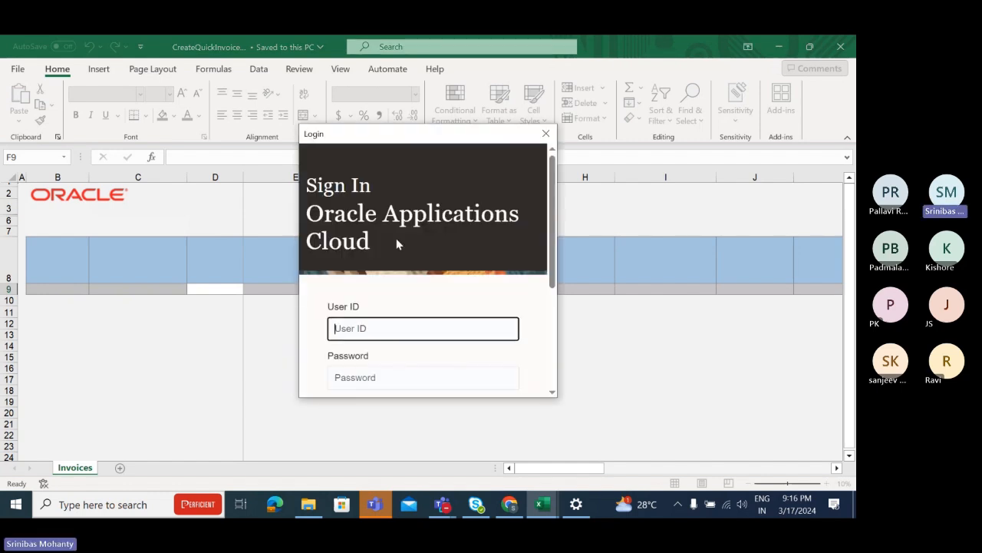
pyautogui.scroll(-1, 409, 251)
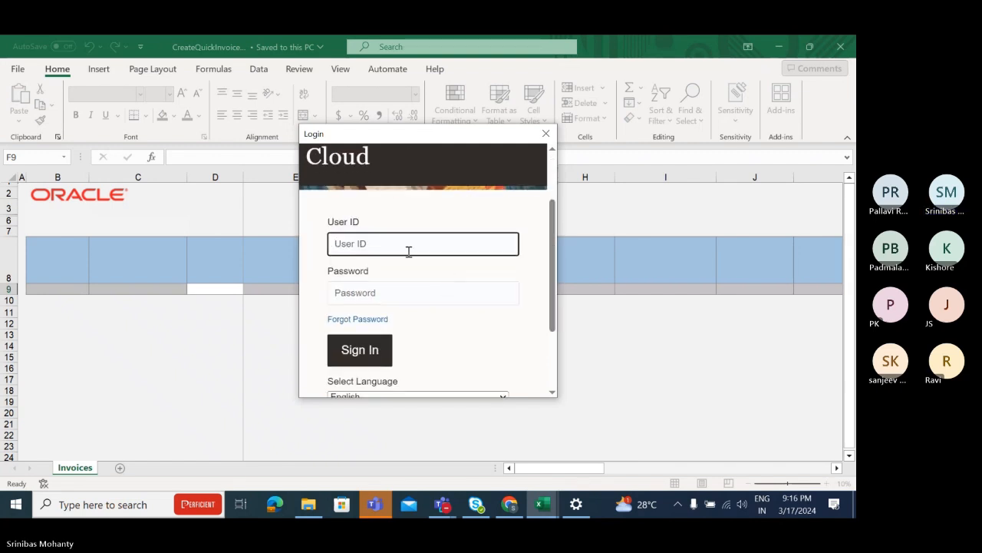
pyautogui.write('SRINI.IMP1')
pyautogui.press('Tab')
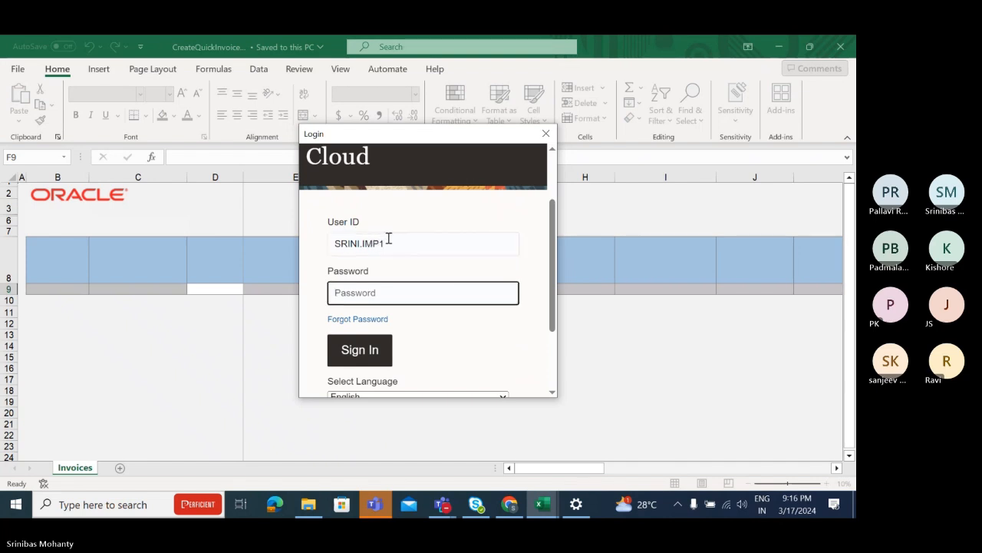
pyautogui.write('•••')
pyautogui.click(377, 353)
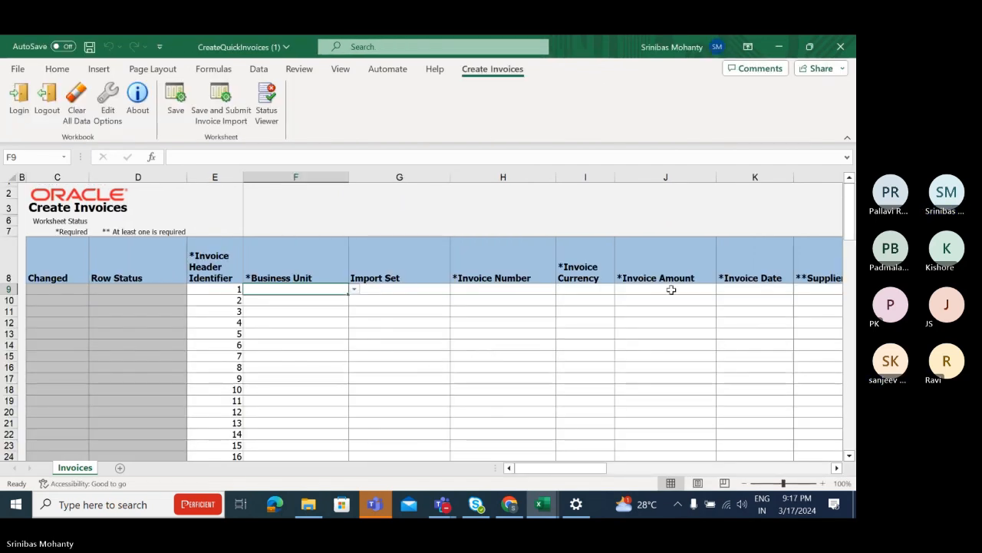
# Set the business unit of invoice header 1 to Tata Business Unit
pyautogui.click(354, 289)
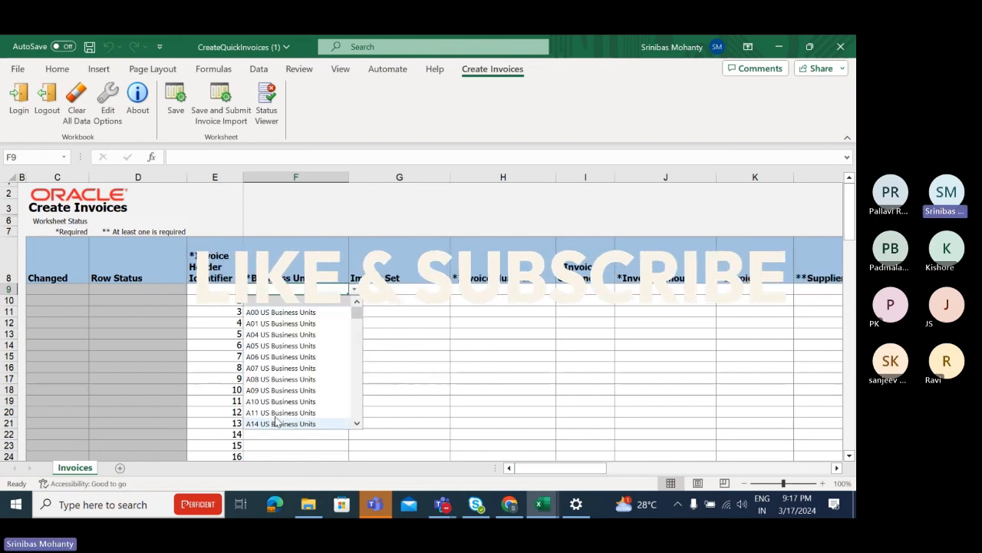
pyautogui.click(277, 289)
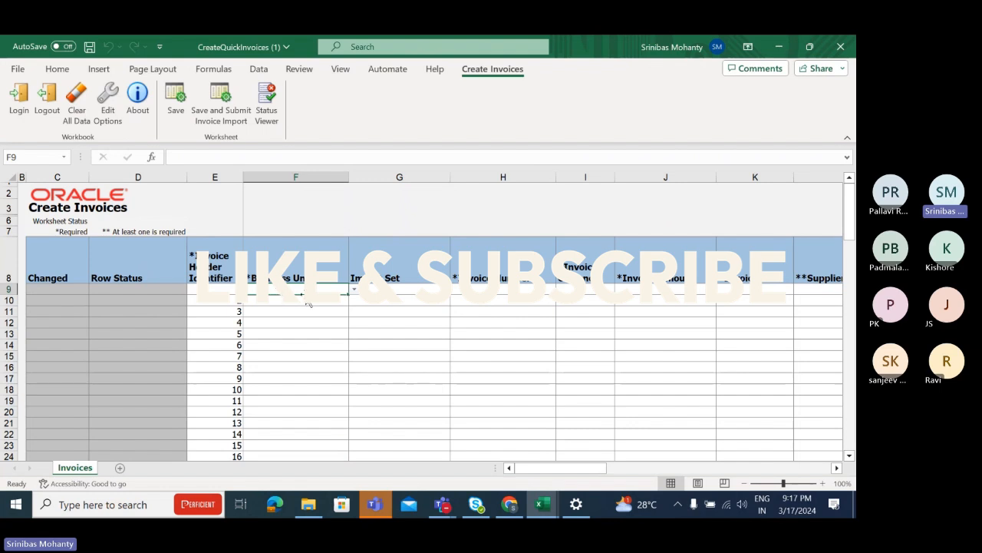
pyautogui.scroll(-2, 362, 266)
pyautogui.scroll(2, 362, 266)
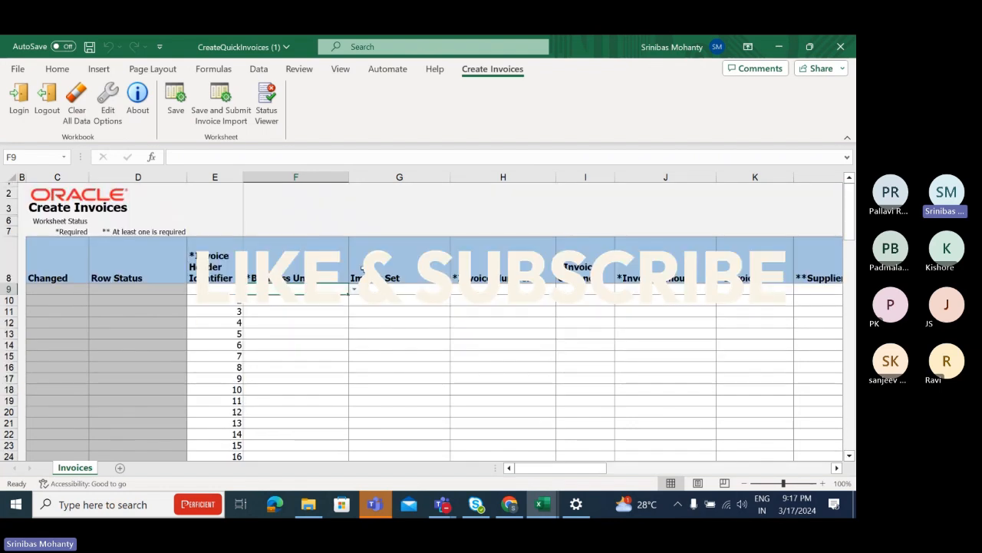
pyautogui.click(355, 290)
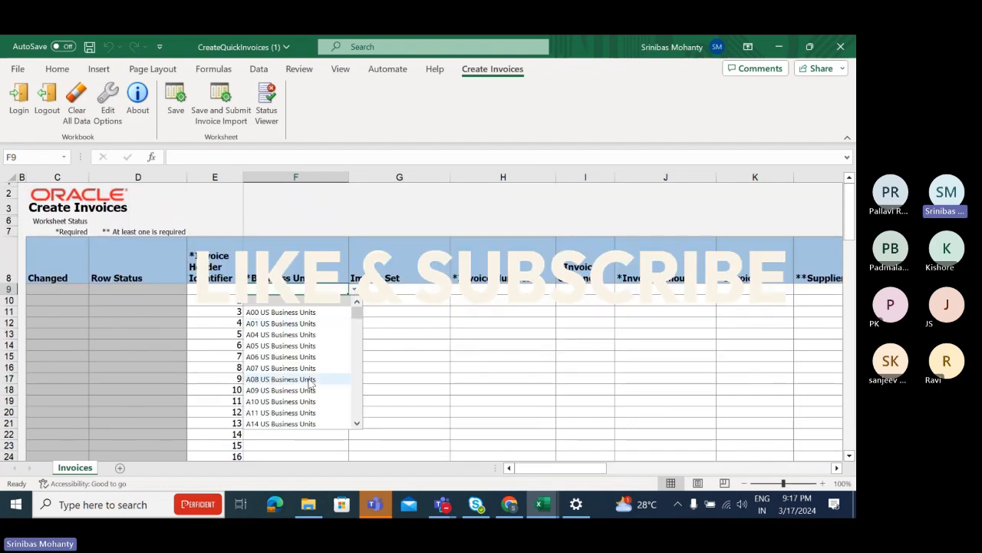
pyautogui.moveTo(356, 313); pyautogui.dragTo(358, 404)
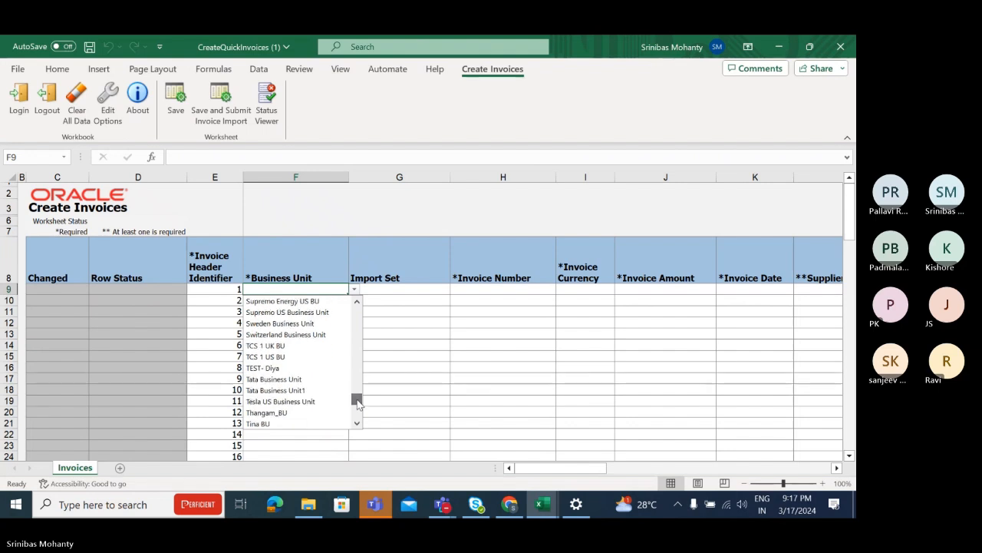
pyautogui.click(307, 379)
pyautogui.click(380, 333)
# Enter Tata IS as the import set and Tata Inv8 as the invoice number for invoice header 1
pyautogui.click(401, 289)
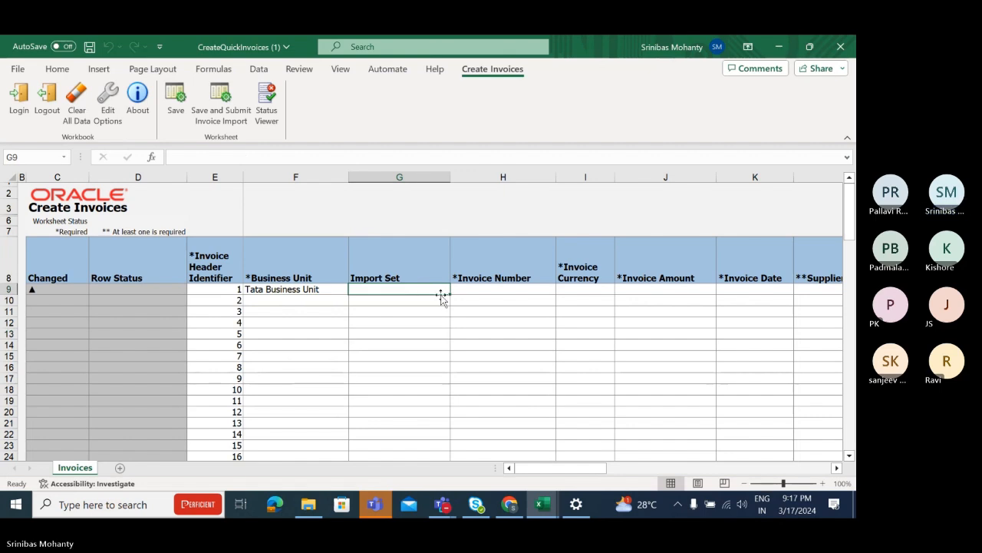
pyautogui.click(499, 294)
pyautogui.click(413, 288)
pyautogui.write('Tata')
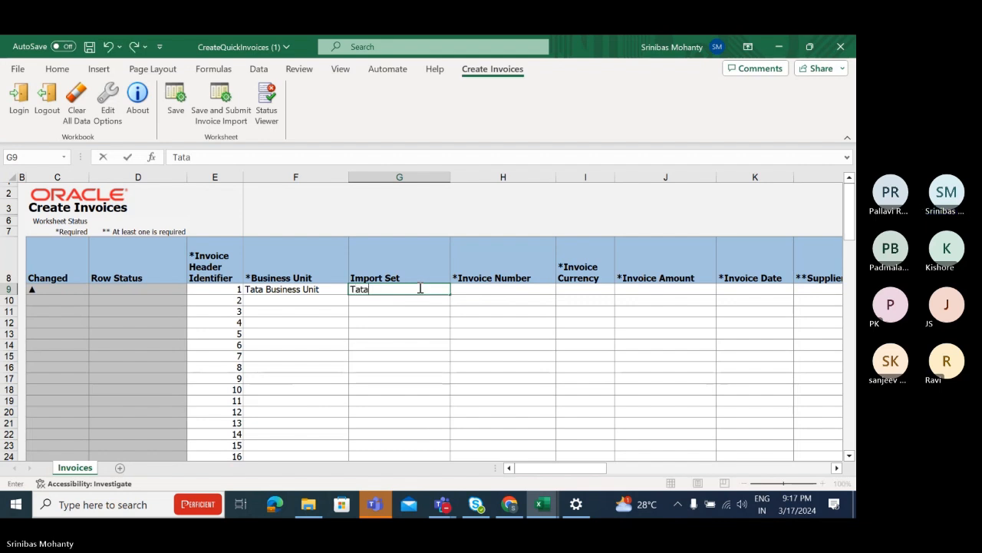
pyautogui.write(' IS')
pyautogui.click(502, 287)
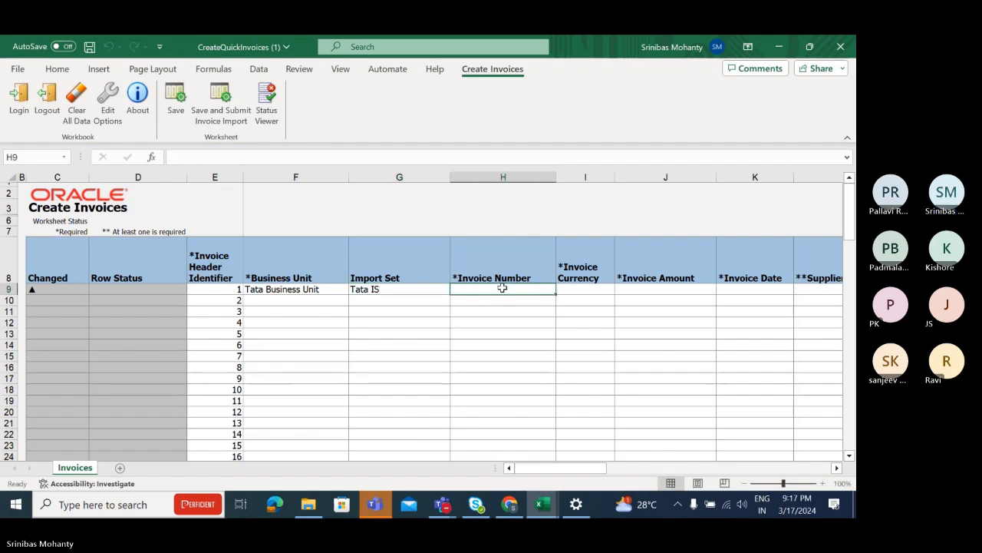
pyautogui.write('Tata Inv8')
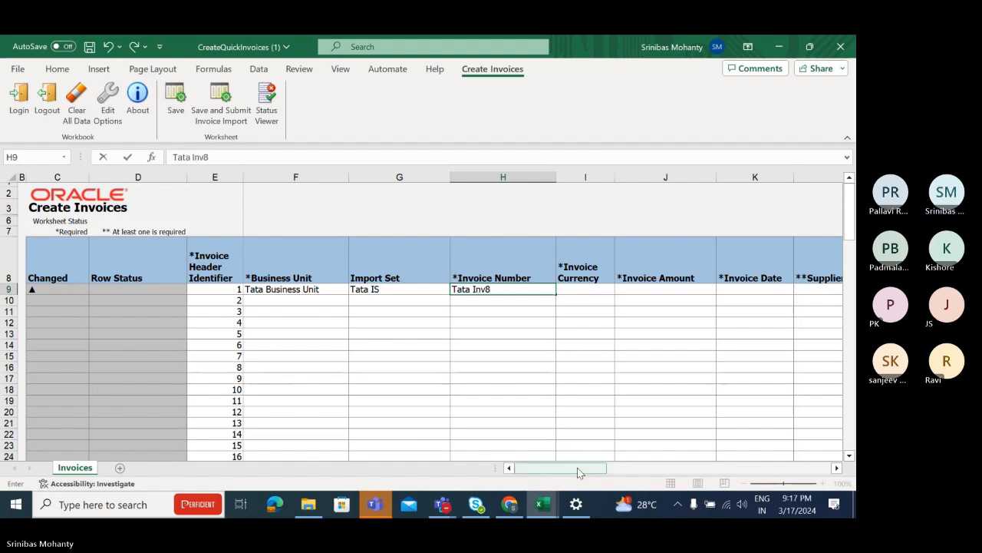
# Set the invoice currency of Tata Inv8 to USD
pyautogui.moveTo(579, 468); pyautogui.dragTo(588, 467)
pyautogui.click(542, 290)
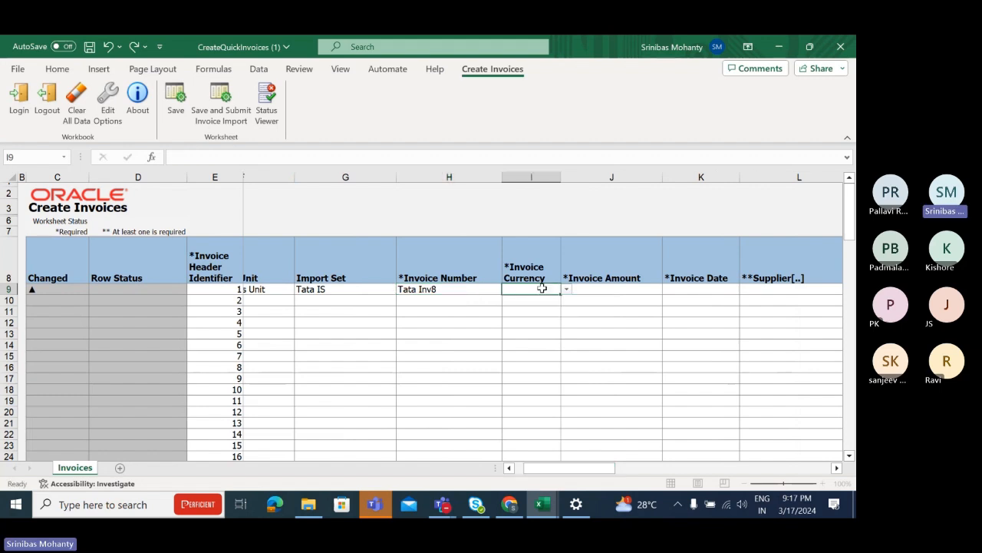
pyautogui.click(567, 290)
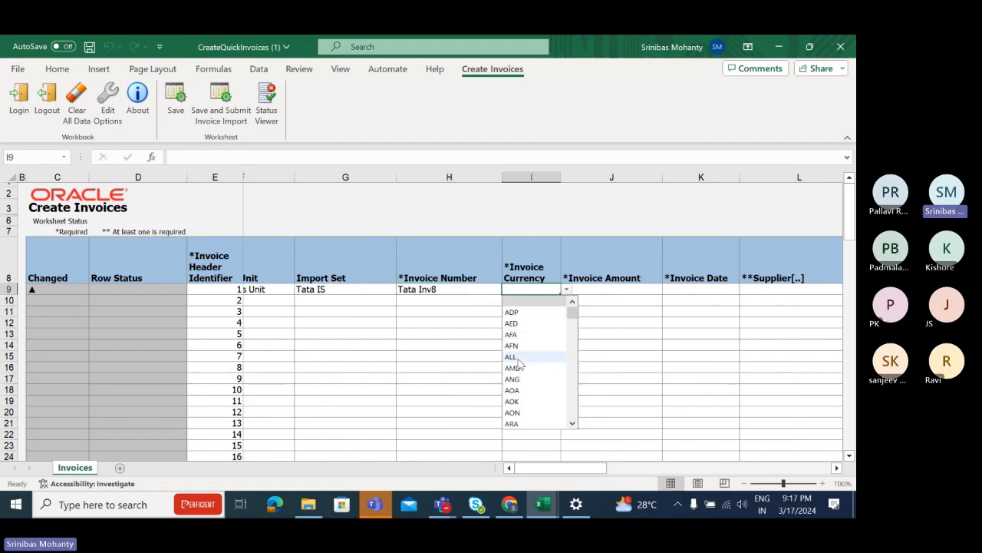
pyautogui.click(572, 423)
pyautogui.click(572, 423)
pyautogui.click(572, 423)
pyautogui.click(571, 422)
pyautogui.click(572, 423)
pyautogui.click(572, 423)
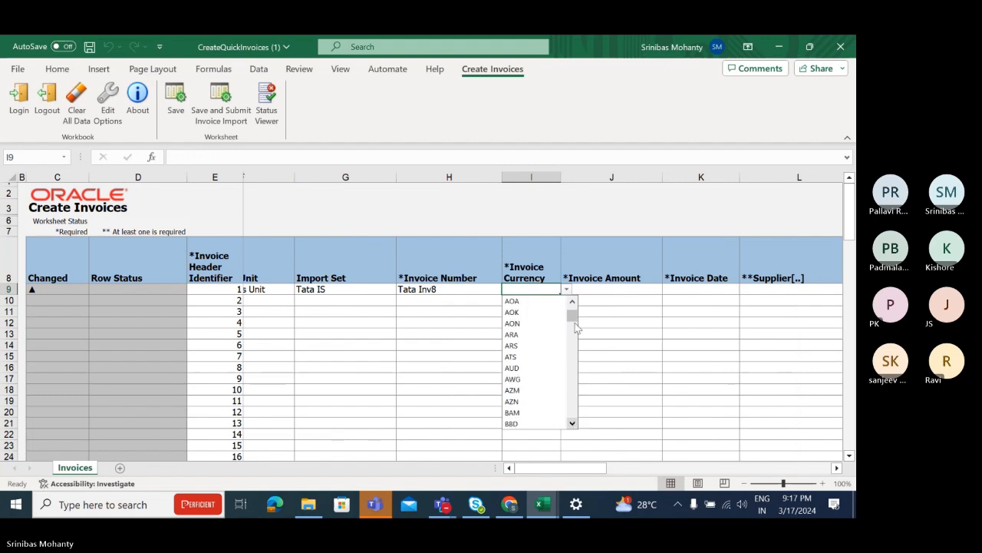
pyautogui.click(529, 289)
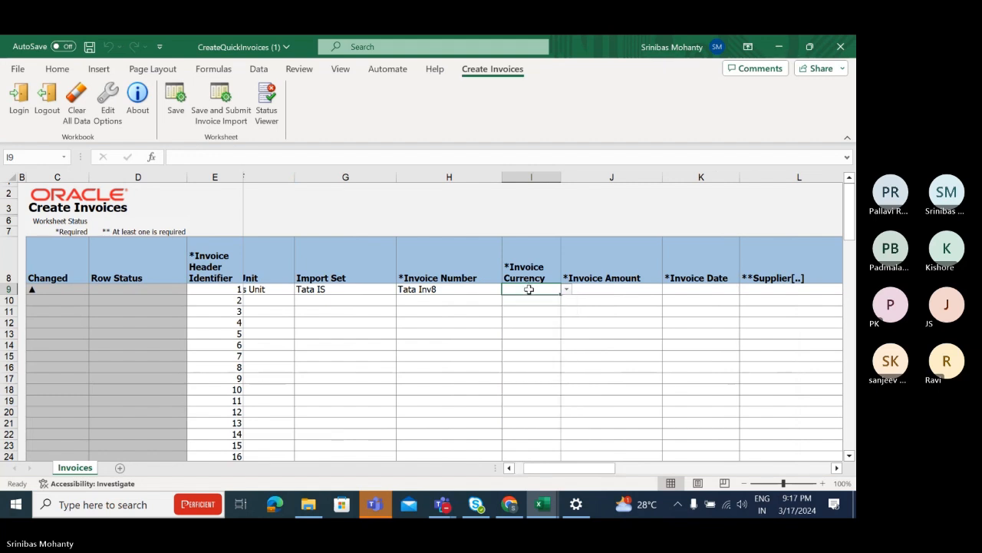
pyautogui.write('u')
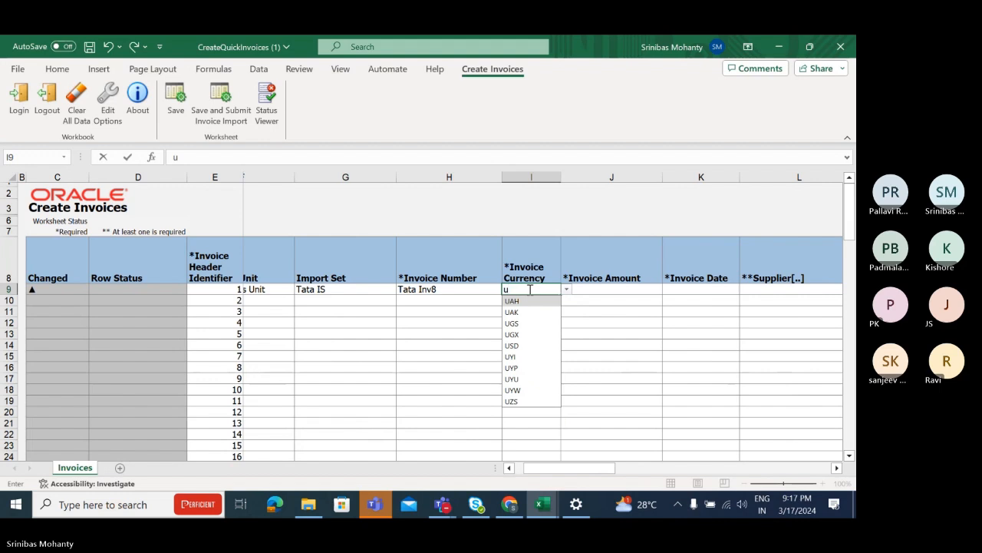
pyautogui.click(512, 346)
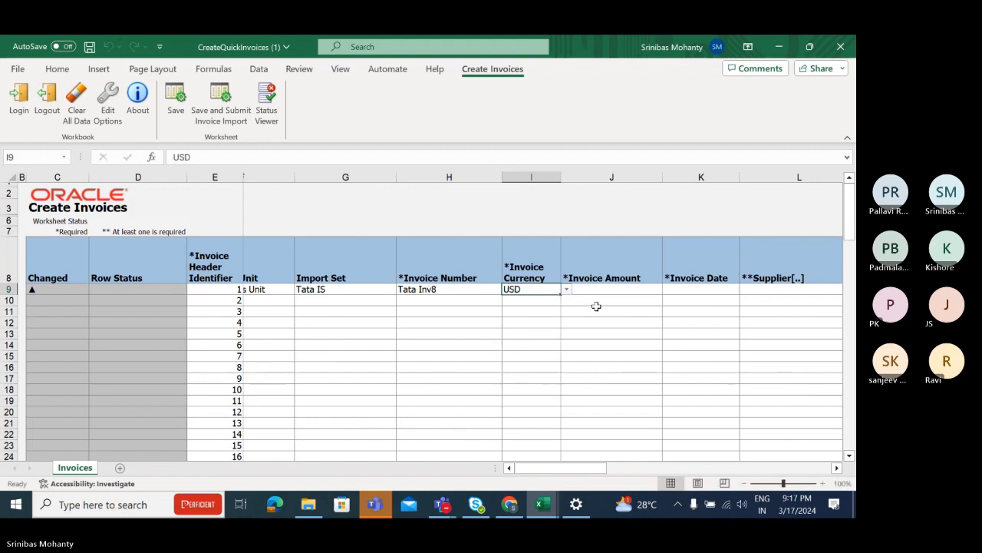
# Enter 125 as the invoice amount for Tata Inv8
pyautogui.click(605, 291)
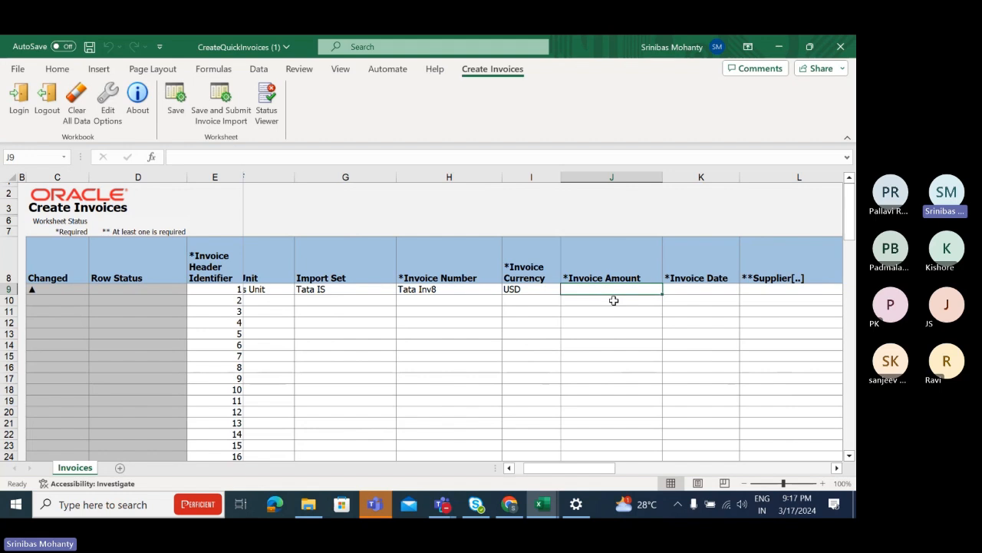
pyautogui.write('125')
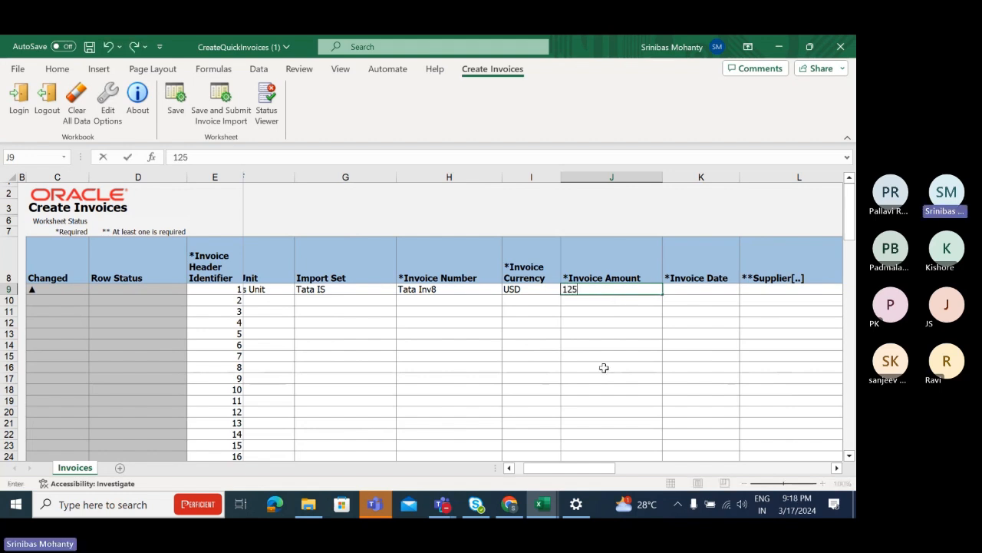
pyautogui.moveTo(606, 468); pyautogui.dragTo(621, 446)
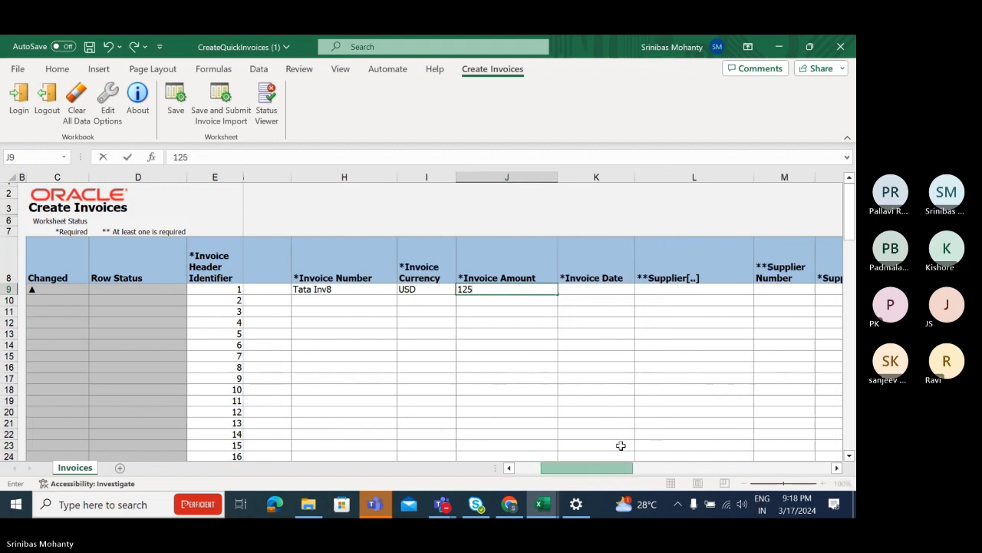
pyautogui.write('5')
# Enter 03/17/2024 as the invoice date for Tata Inv8
pyautogui.click(614, 290)
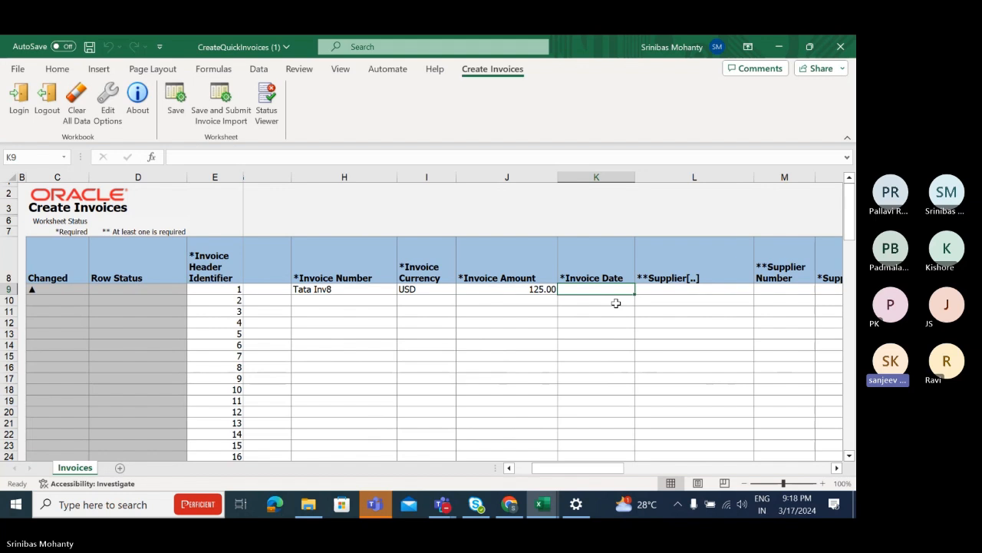
pyautogui.write('03')
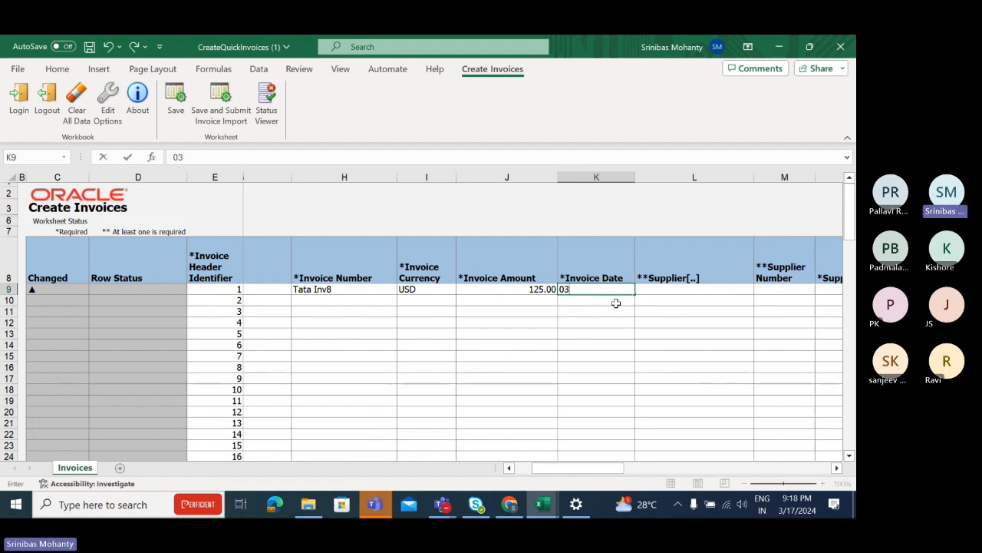
pyautogui.write('/')
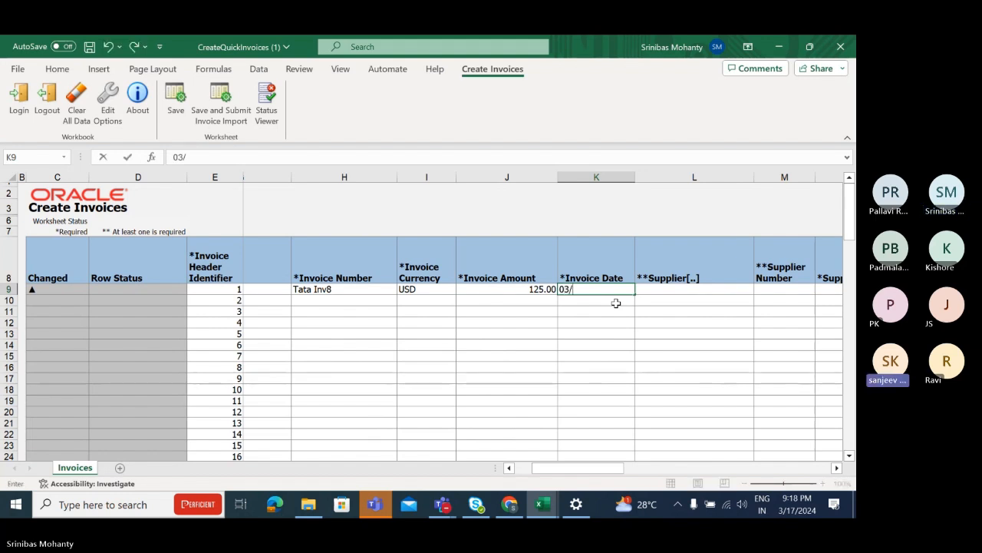
pyautogui.write('17/')
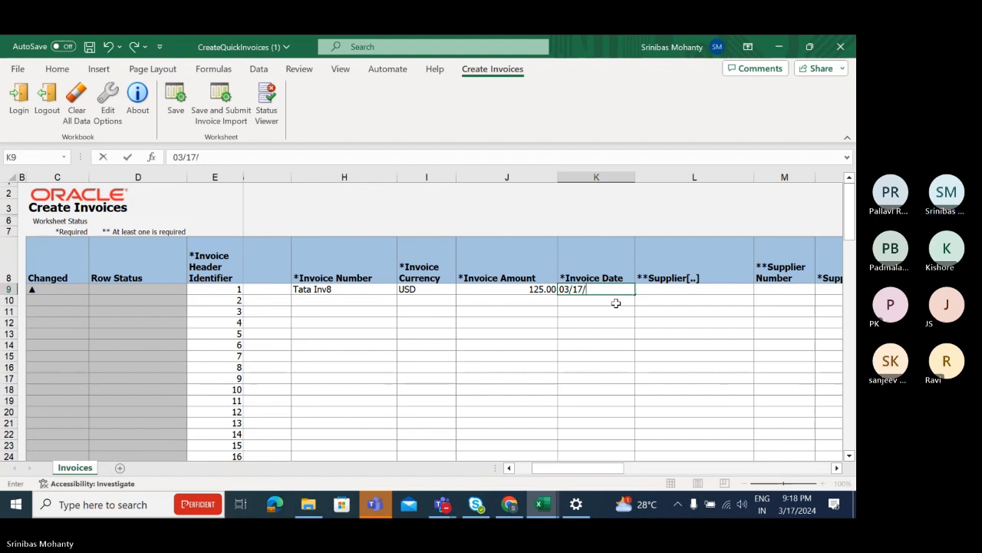
pyautogui.write('2024')
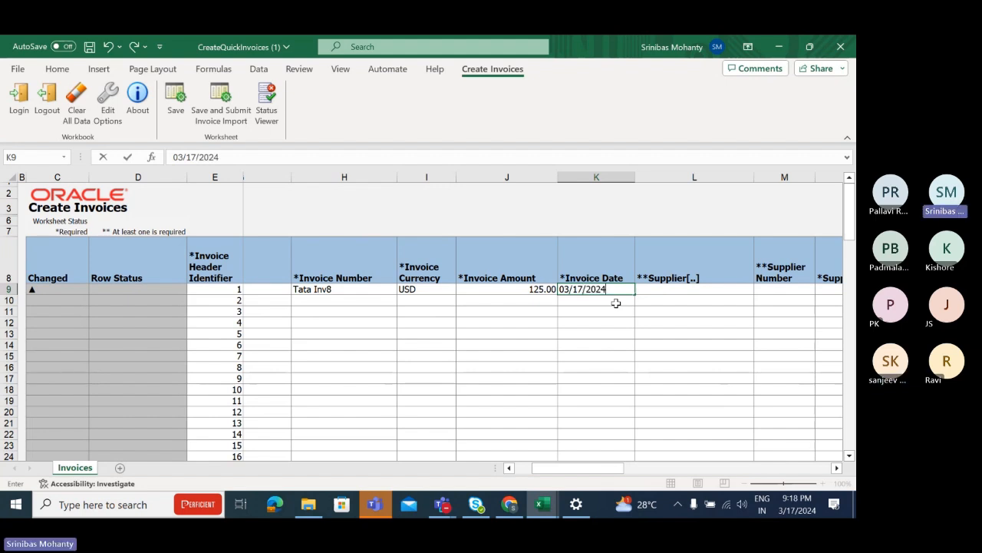
# Commit the invoice date, select the supplier cell for Tata Inv8, and switch to the Oracle browser window
pyautogui.click(640, 332)
pyautogui.click(680, 289)
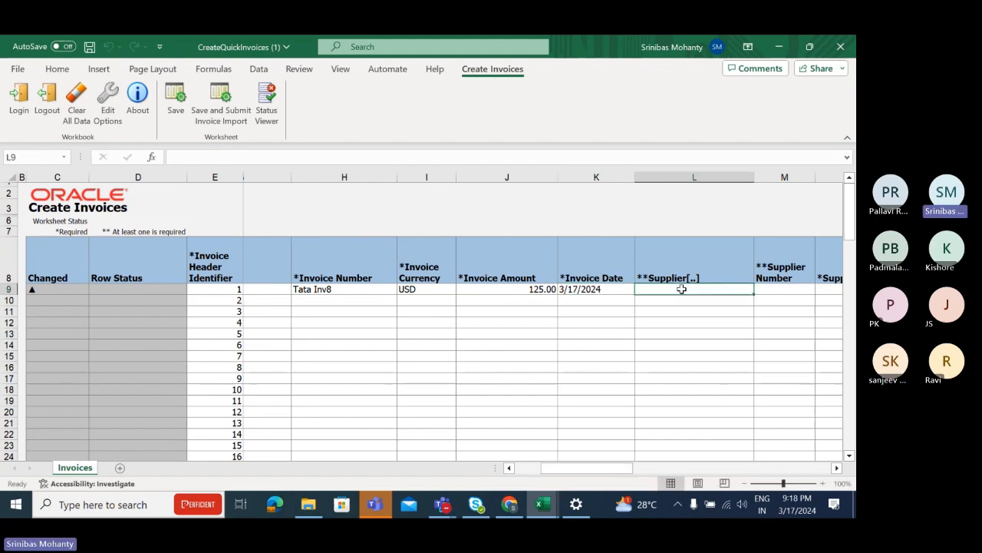
pyautogui.moveTo(603, 472); pyautogui.dragTo(623, 467)
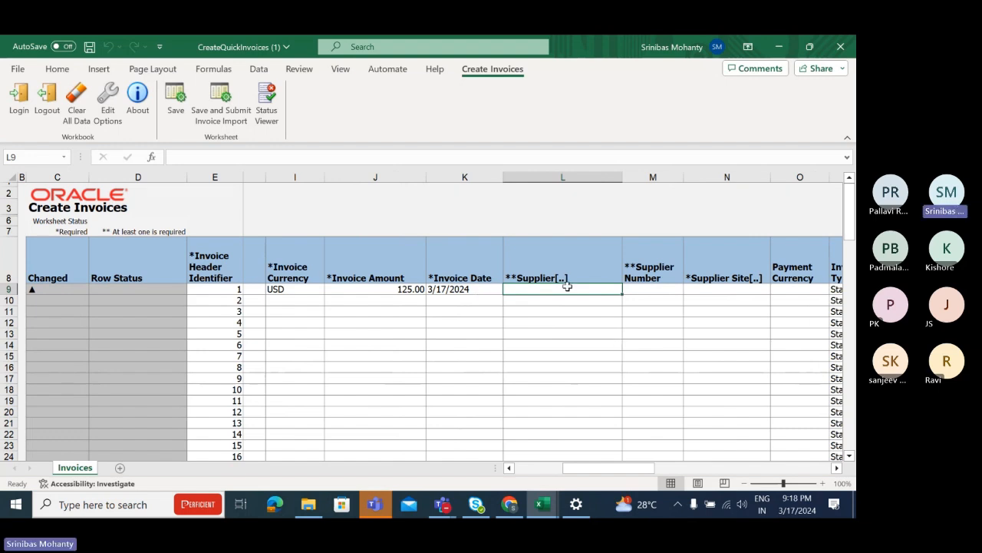
pyautogui.click(511, 505)
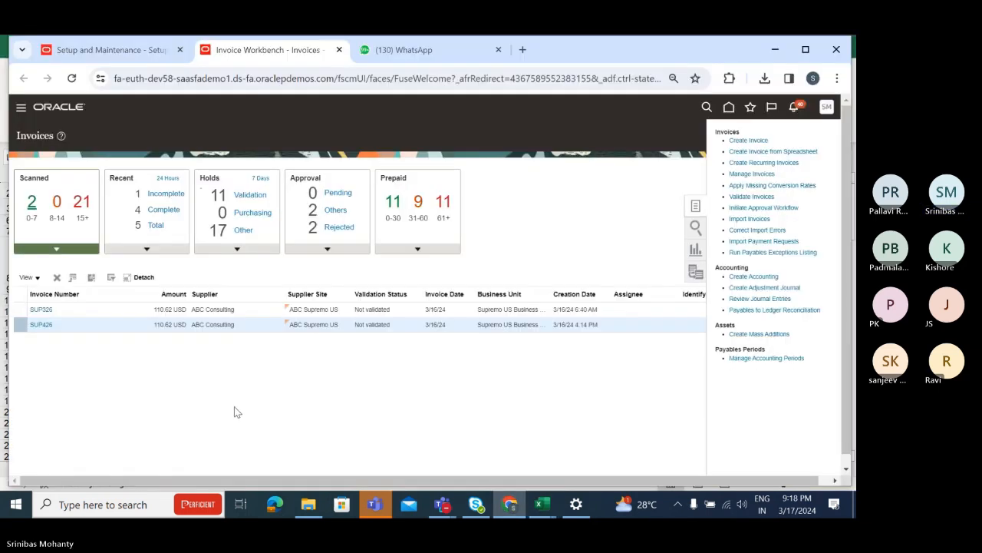
pyautogui.click(271, 405)
pyautogui.click(840, 206)
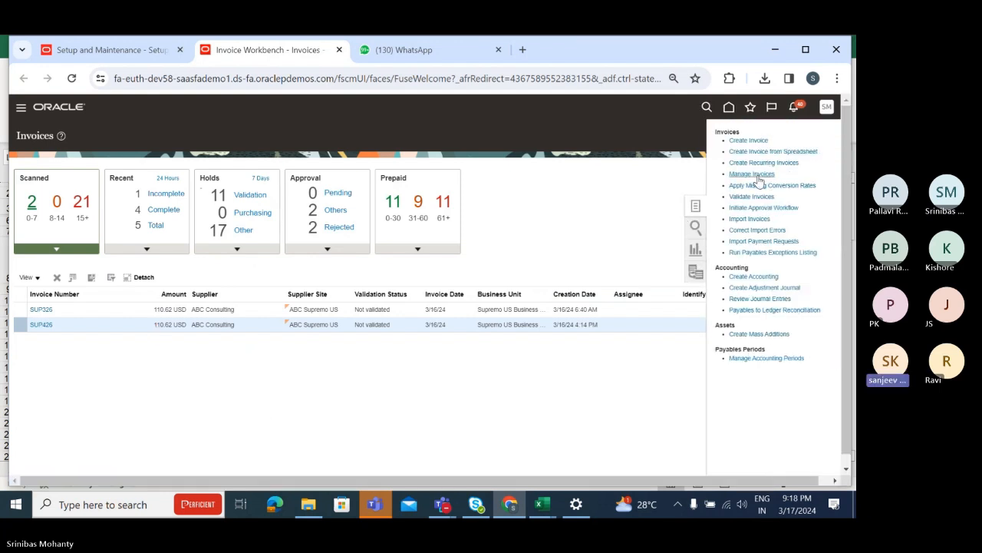
pyautogui.click(756, 174)
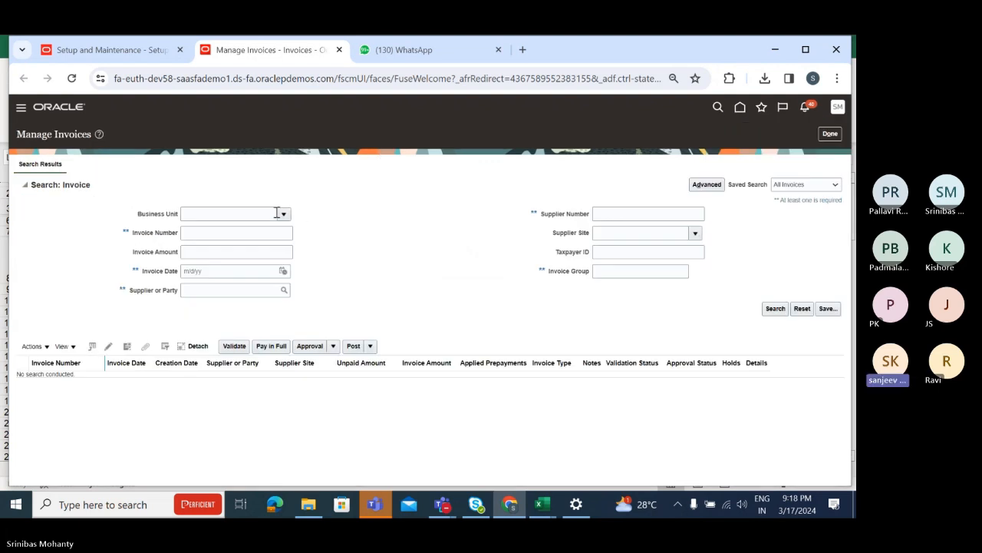
pyautogui.click(284, 213)
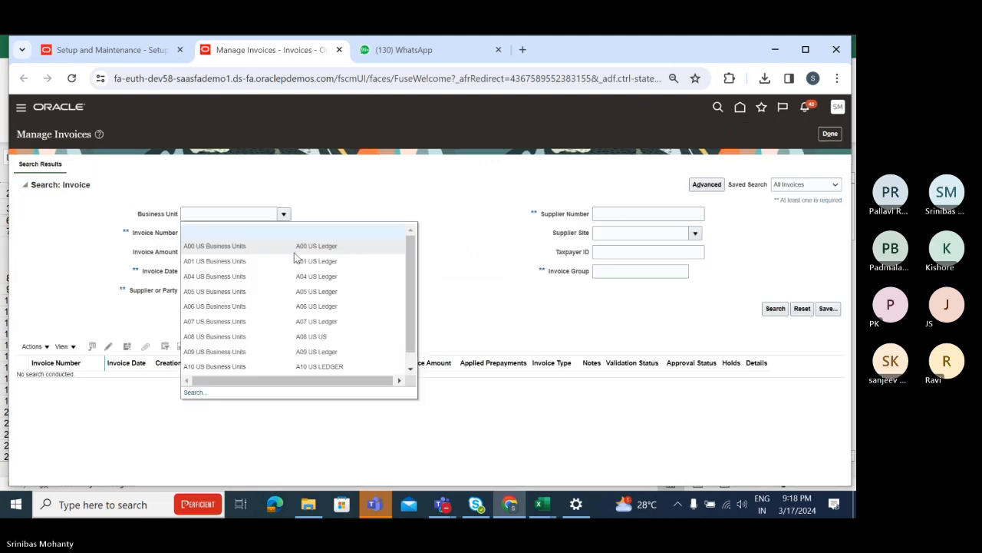
pyautogui.click(479, 189)
pyautogui.rightClick(741, 114)
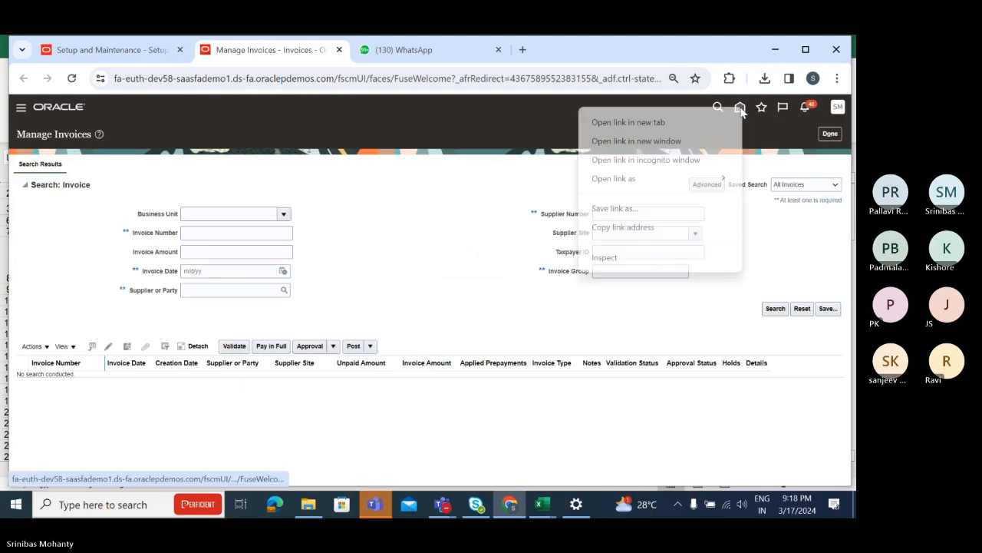
pyautogui.click(680, 124)
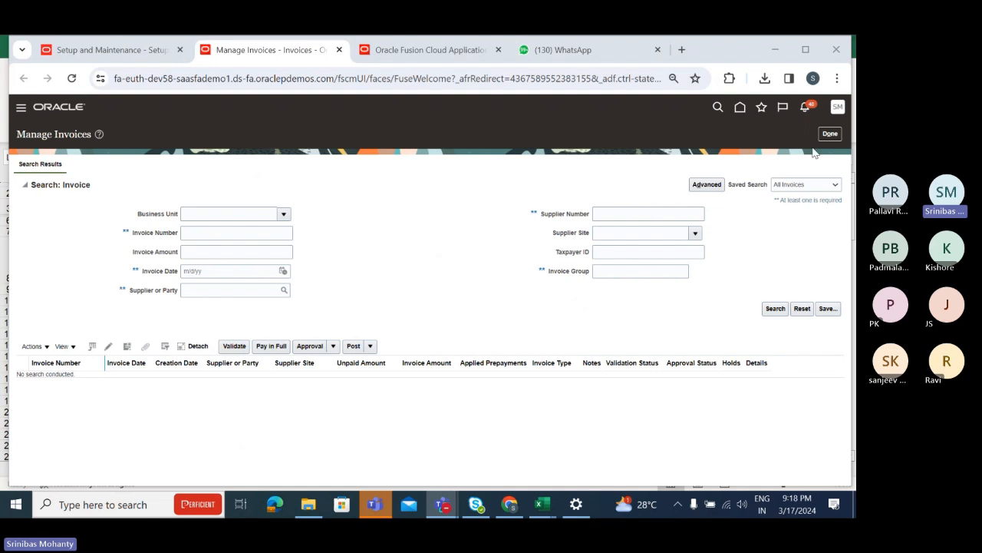
# Go to the home page from the Setup and Maintenance page and open Suppliers under Procurement
pyautogui.click(138, 49)
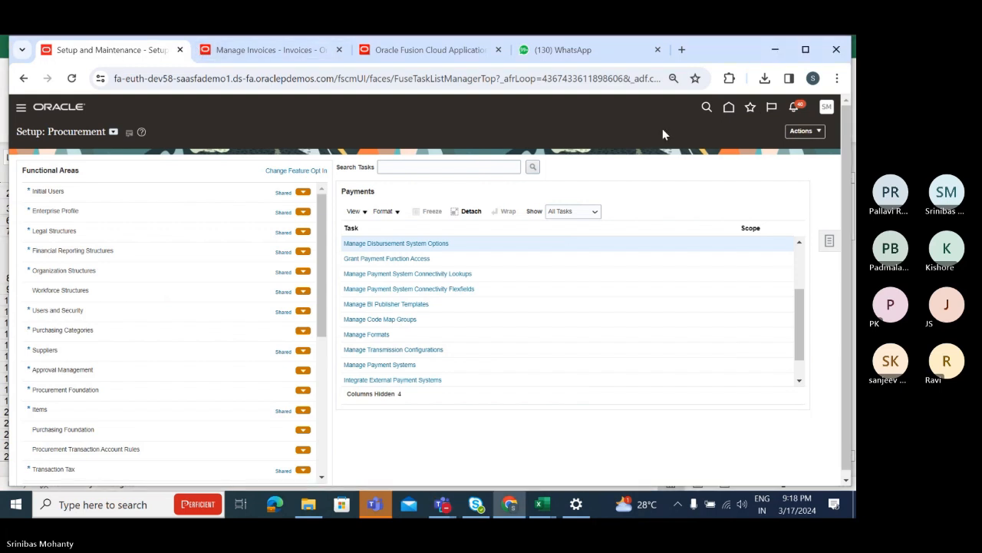
pyautogui.click(729, 109)
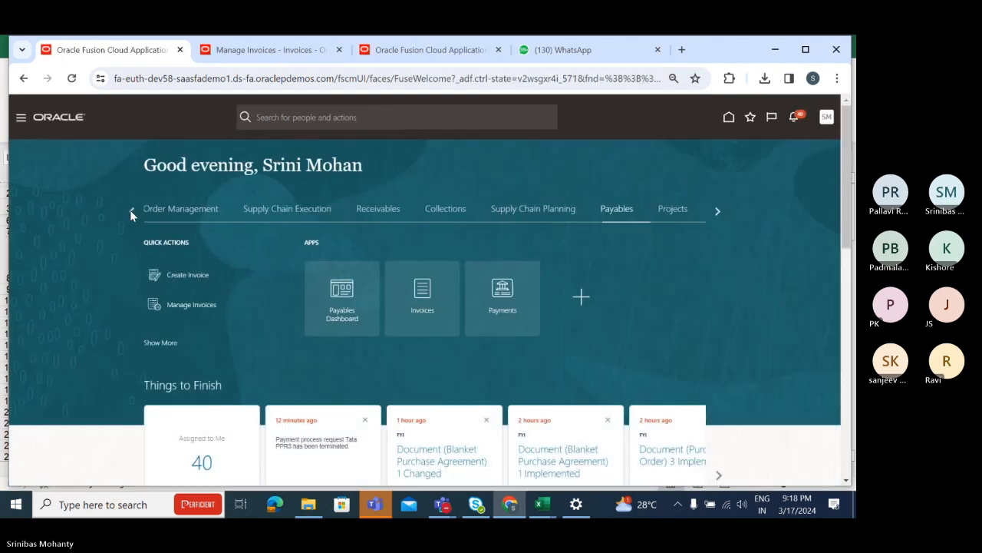
pyautogui.click(131, 211)
pyautogui.click(131, 212)
pyautogui.click(131, 212)
pyautogui.click(131, 212)
pyautogui.click(401, 210)
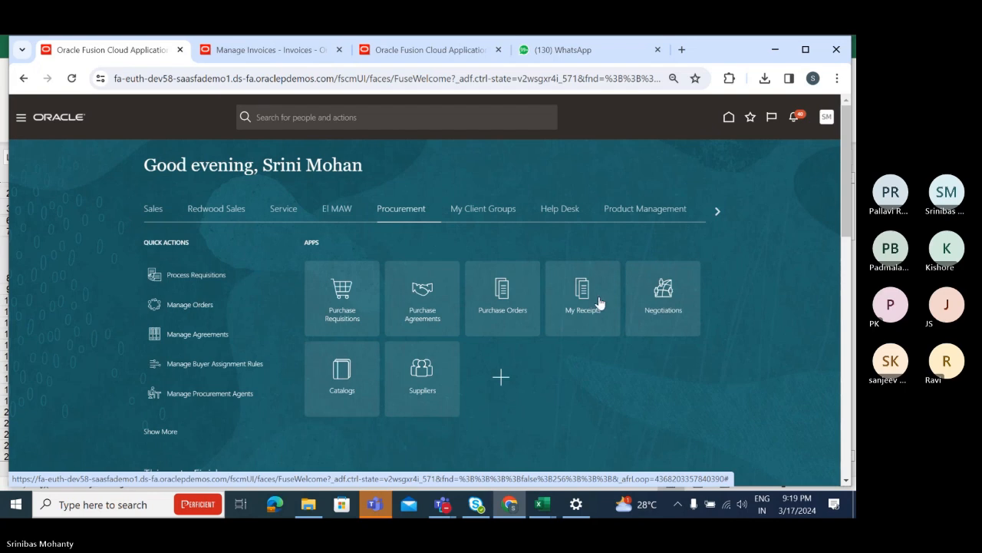
pyautogui.click(425, 374)
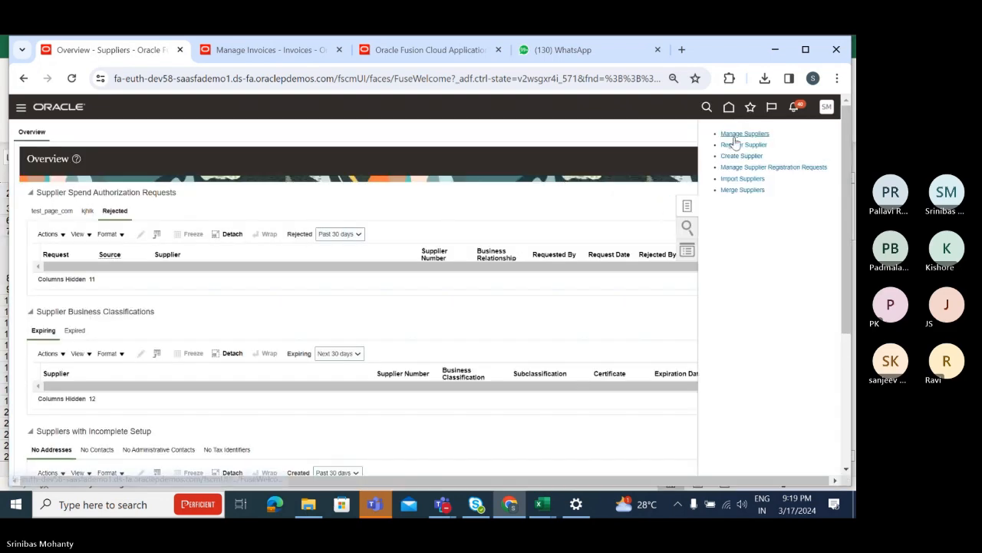
# Search Manage Suppliers for Tata and copy the name Tata Supplier from the results
pyautogui.click(735, 134)
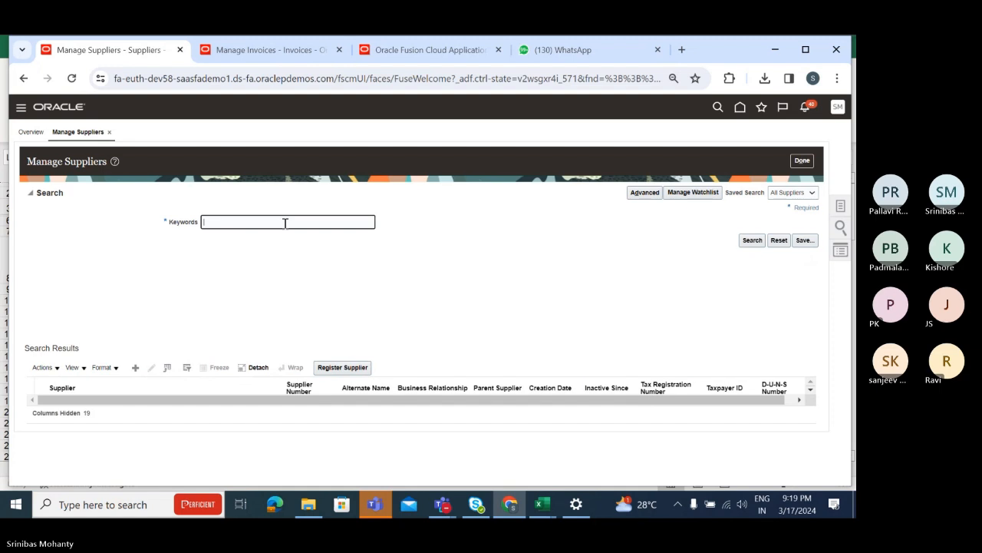
pyautogui.click(753, 240)
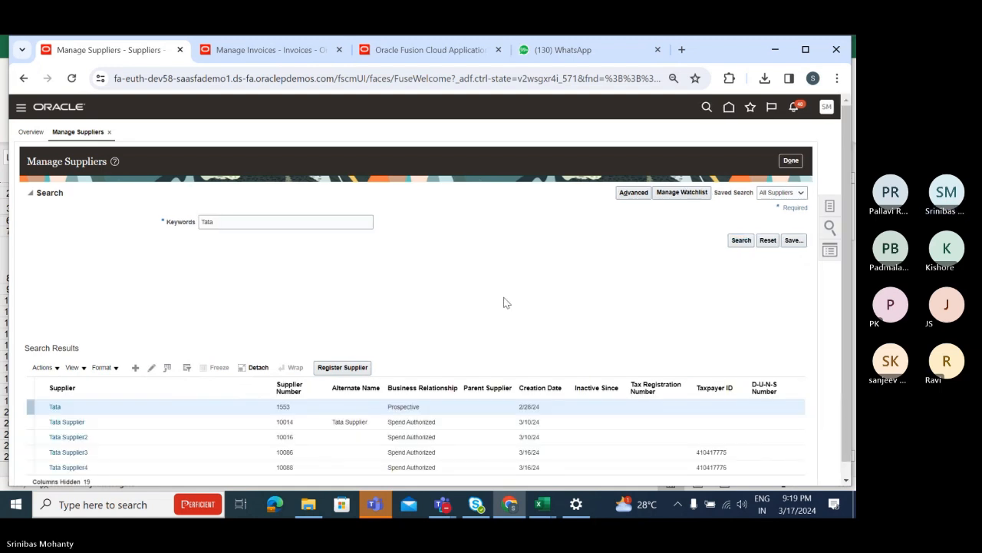
pyautogui.scroll(-1, 277, 354)
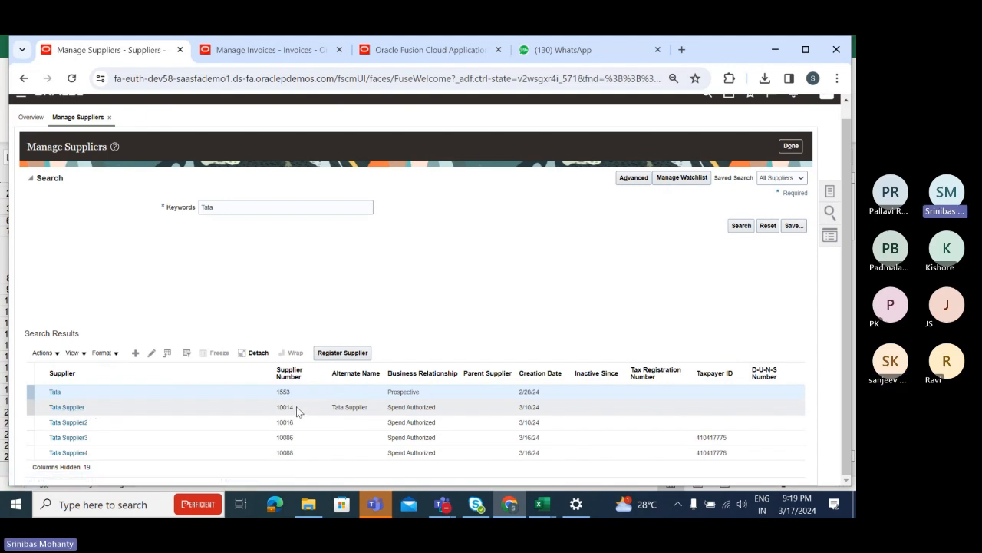
pyautogui.click(89, 412)
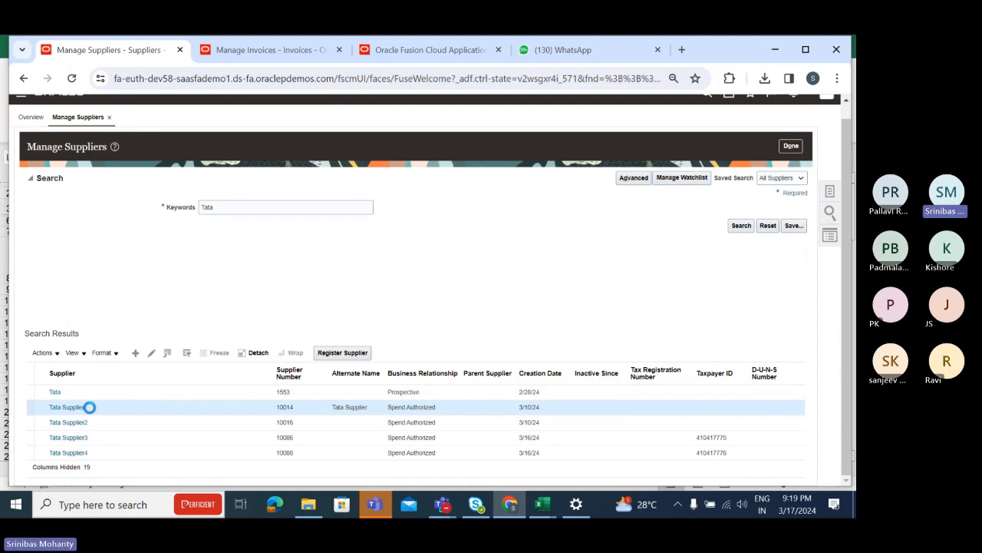
pyautogui.moveTo(89, 412); pyautogui.dragTo(49, 407)
pyautogui.hotkey('ctrl', 'c')
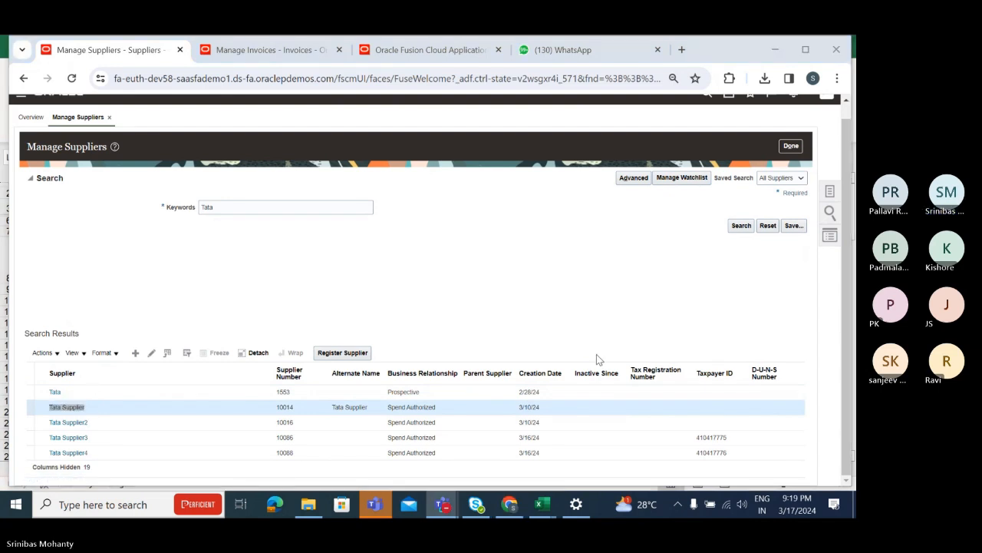
# Switch back to the Create Invoices workbook and paste Tata Supplier as the supplier for Tata Inv8
pyautogui.moveTo(552, 506)
pyautogui.click(646, 453)
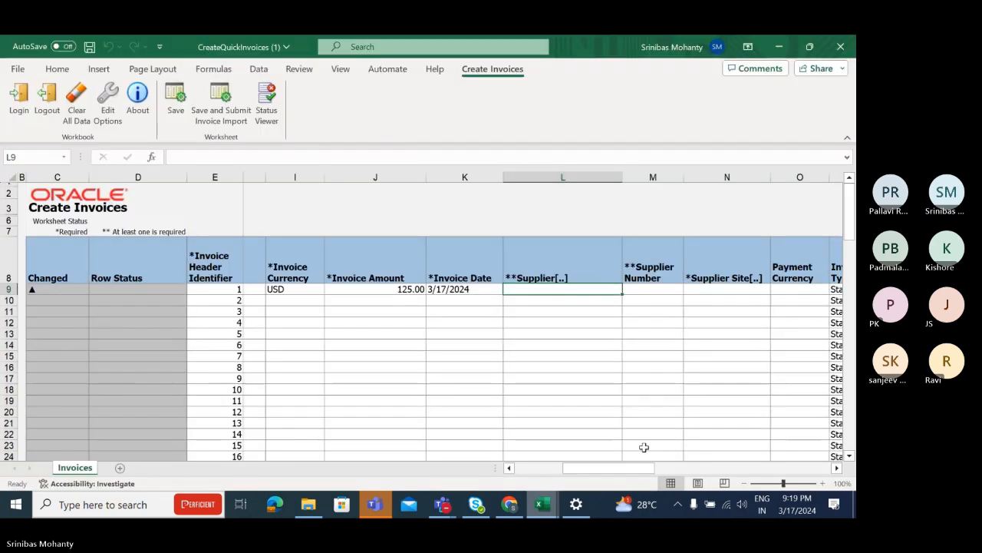
pyautogui.click(584, 301)
pyautogui.hotkey('ctrl', 'v')
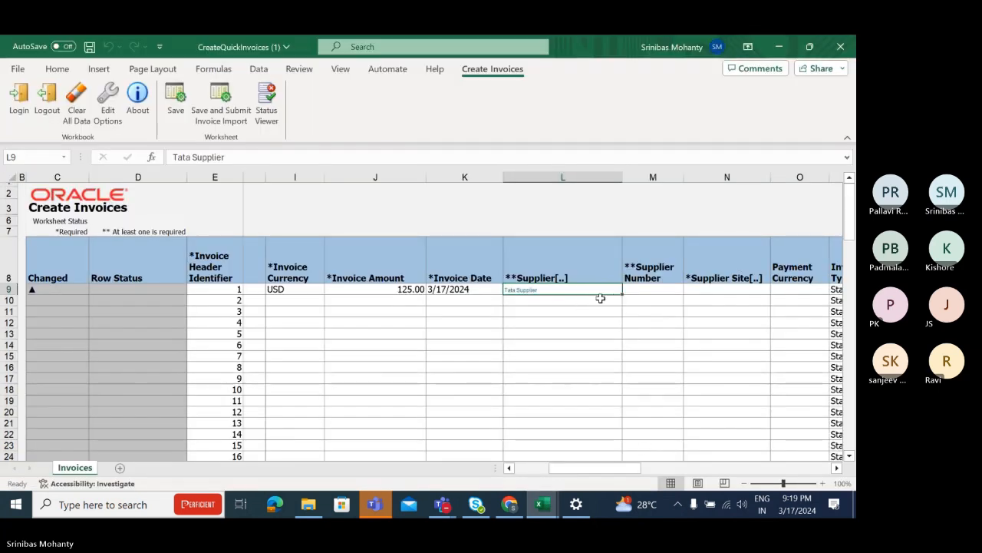
# Copy the invoice date cell's formatting onto the Tata Supplier cell
pyautogui.click(462, 288)
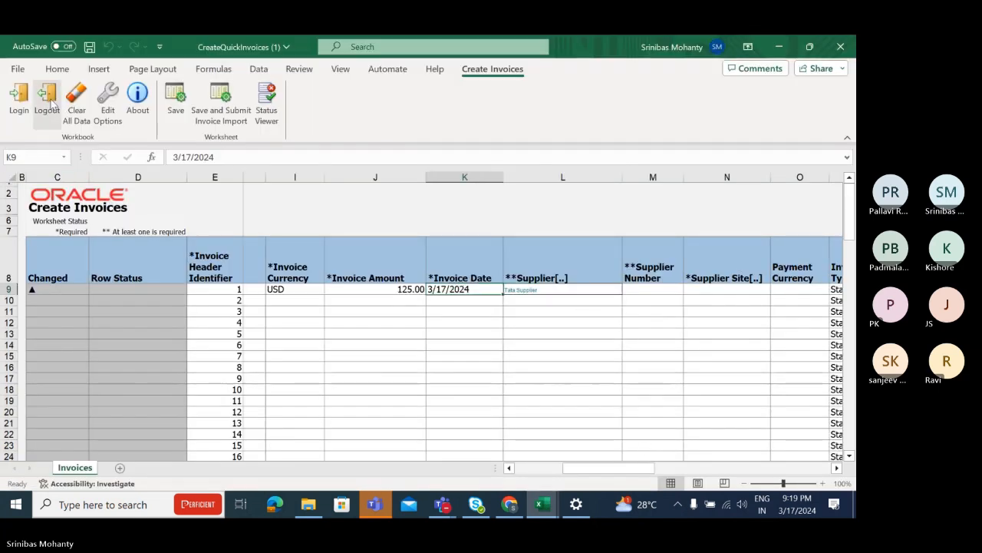
pyautogui.click(57, 69)
pyautogui.click(40, 120)
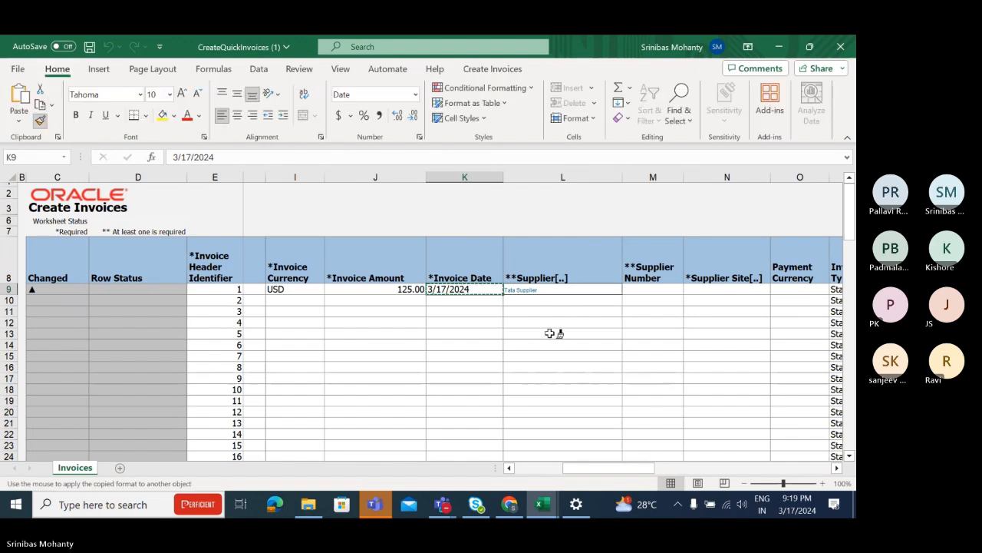
pyautogui.click(535, 288)
# Enter Tata Supplier's supplier number for invoice header 1
pyautogui.click(645, 288)
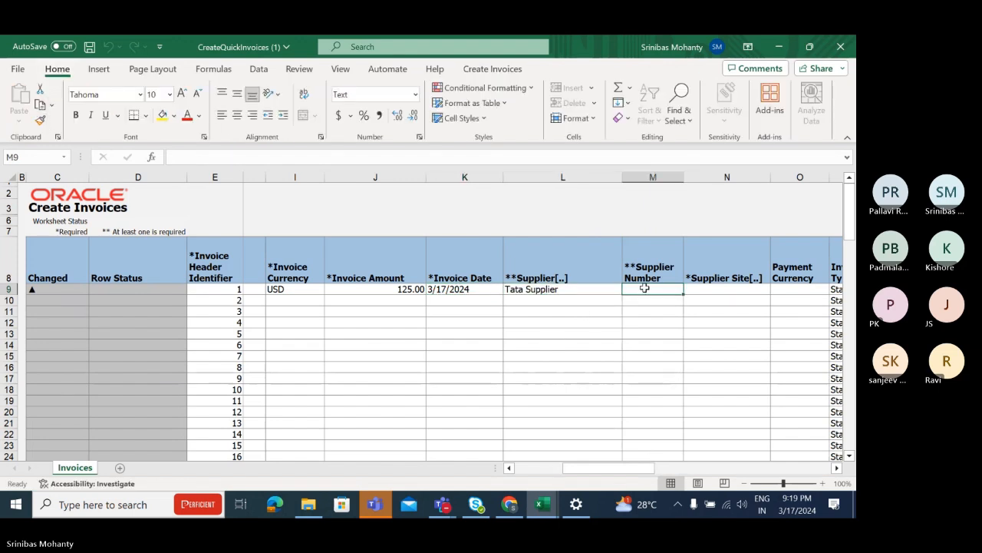
pyautogui.write('10014')
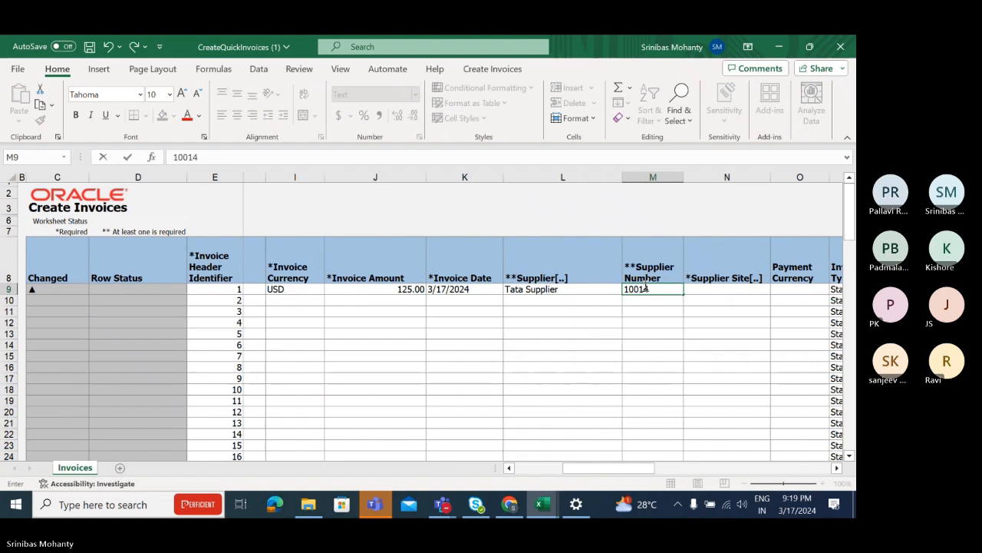
pyautogui.click(631, 398)
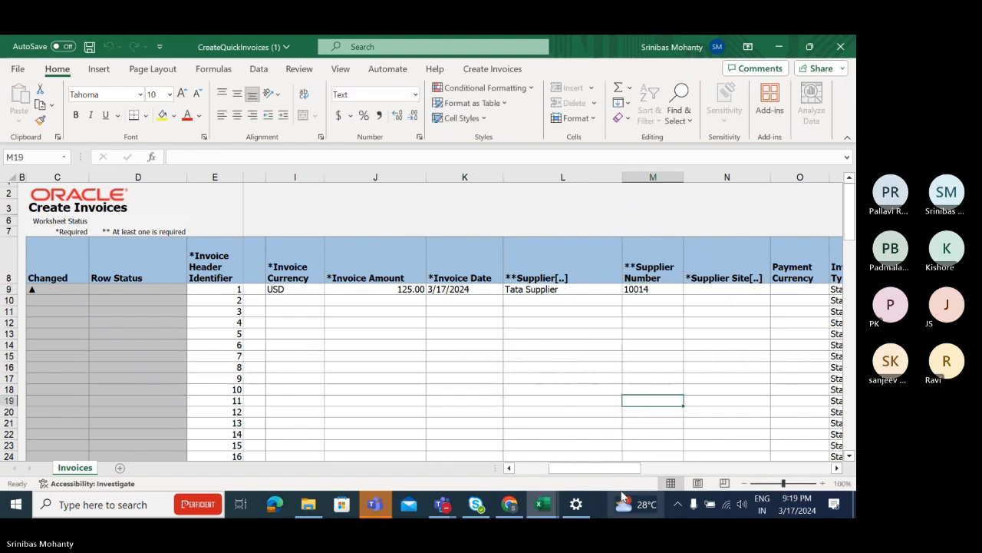
# Select the supplier site cell for invoice header 1
pyautogui.moveTo(614, 469); pyautogui.dragTo(611, 478)
pyautogui.hscroll(3, 612, 478)
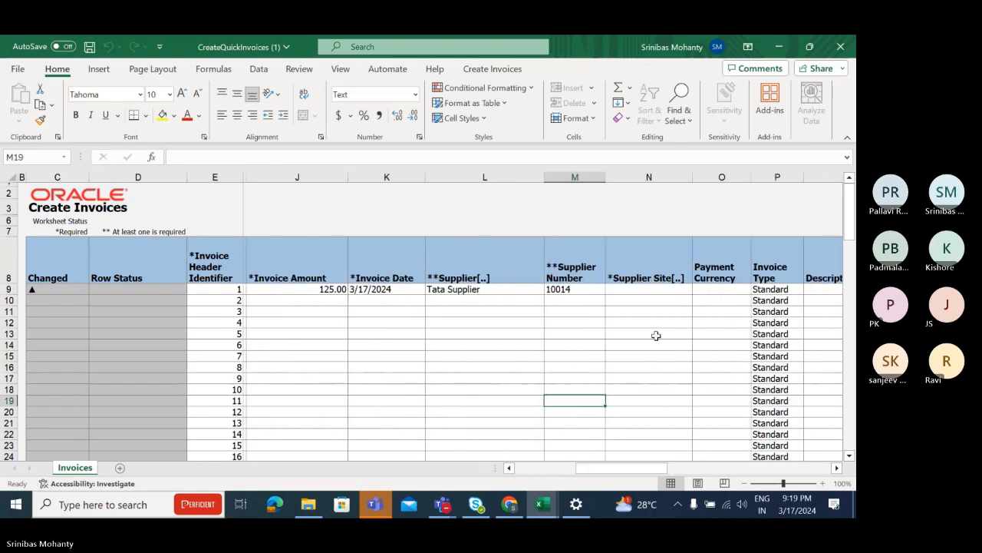
pyautogui.click(658, 288)
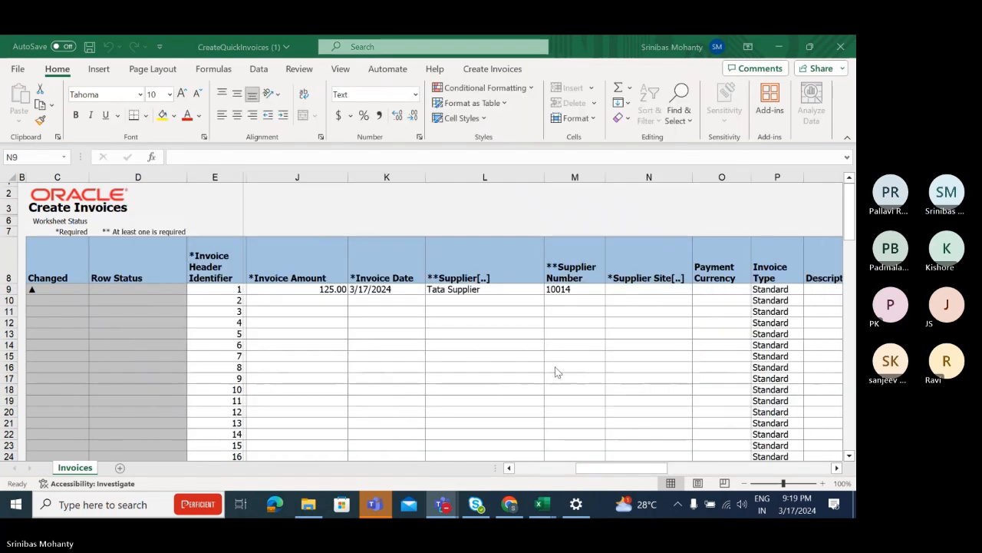
# Switch to the Oracle browser window, open Tata Supplier's sites, and widen the Site column to read the site name
pyautogui.click(511, 505)
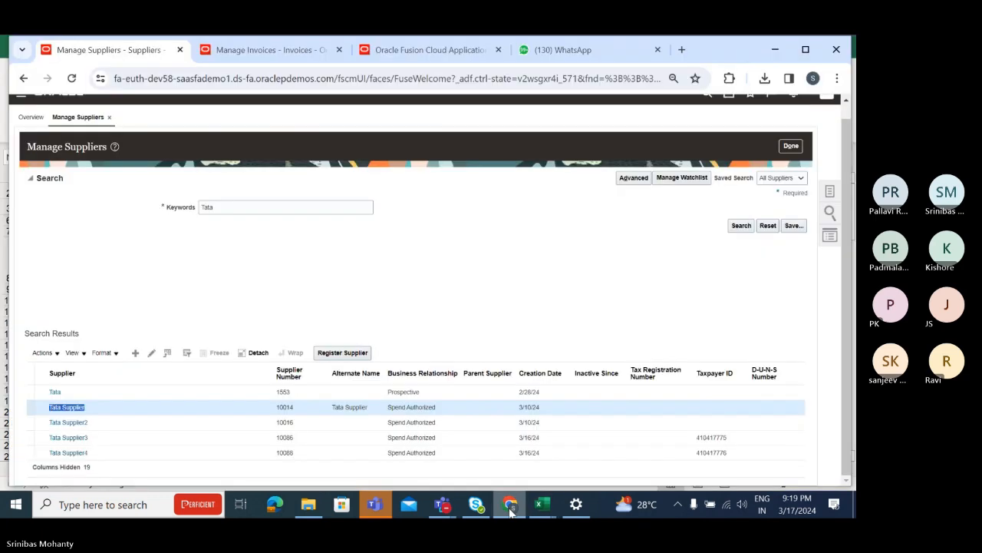
pyautogui.click(66, 408)
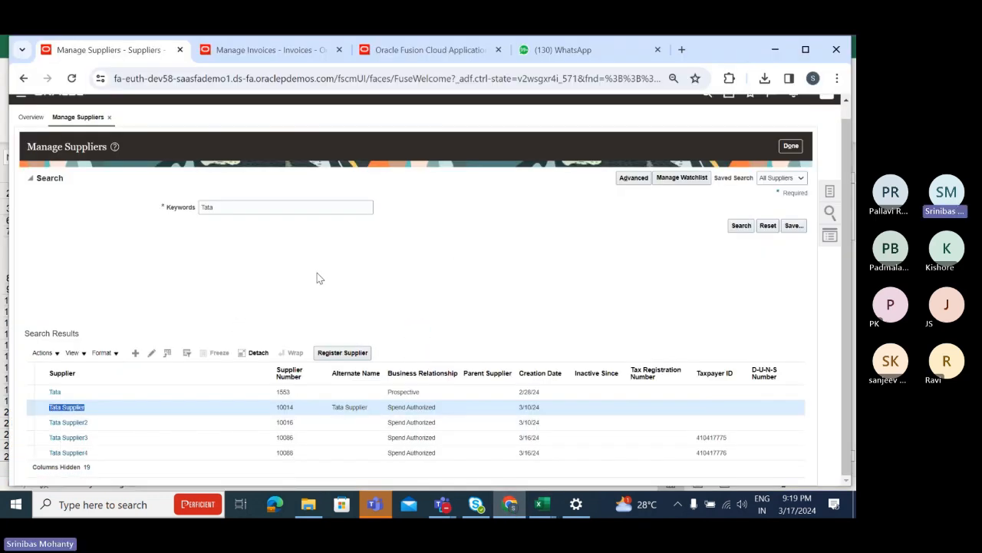
pyautogui.click(67, 407)
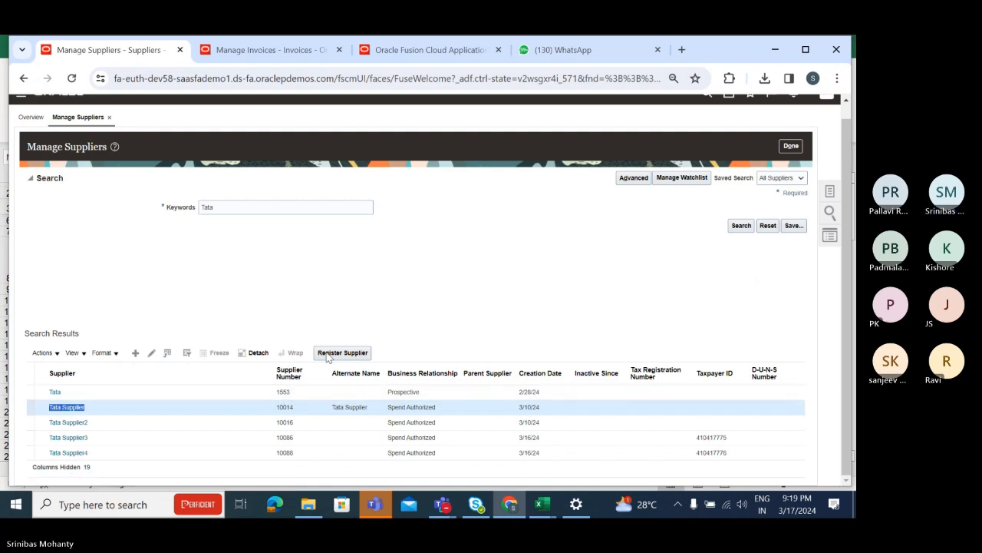
pyautogui.click(72, 408)
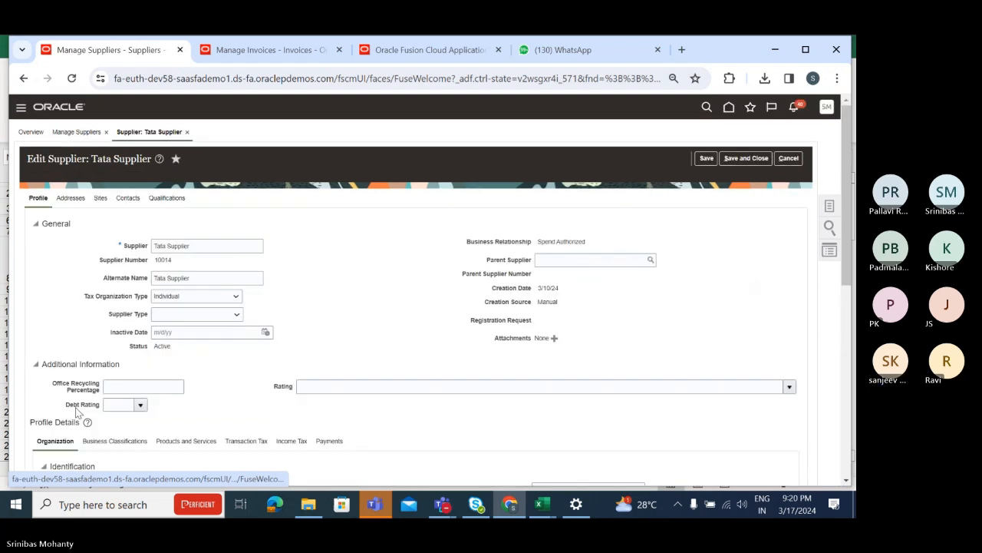
pyautogui.click(100, 198)
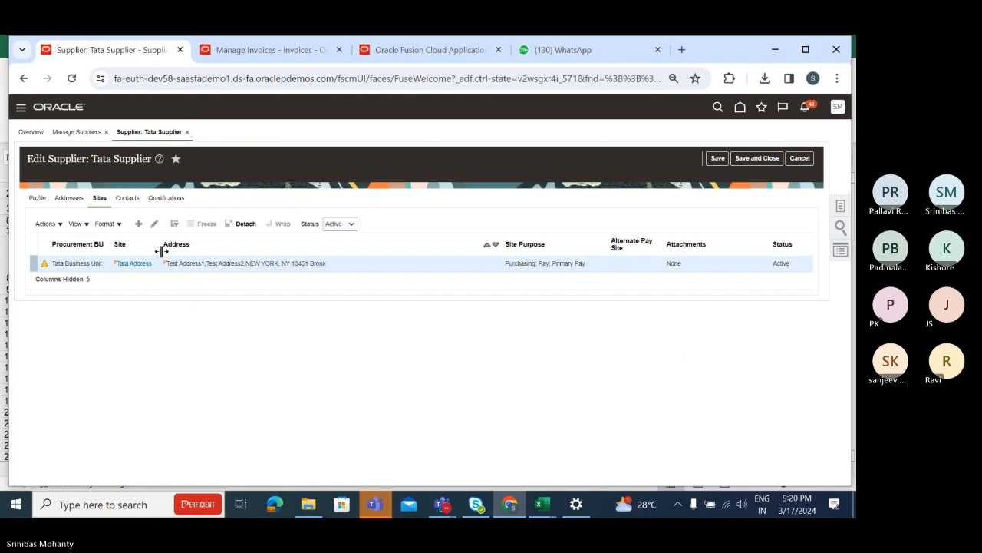
pyautogui.moveTo(166, 239); pyautogui.dragTo(185, 261)
# Return to the Create Invoices workbook and enter Tata Address as the supplier site for invoice header 1
pyautogui.hotkey('alt', 'Tab')
pyautogui.hotkey('alt', 'Tab')
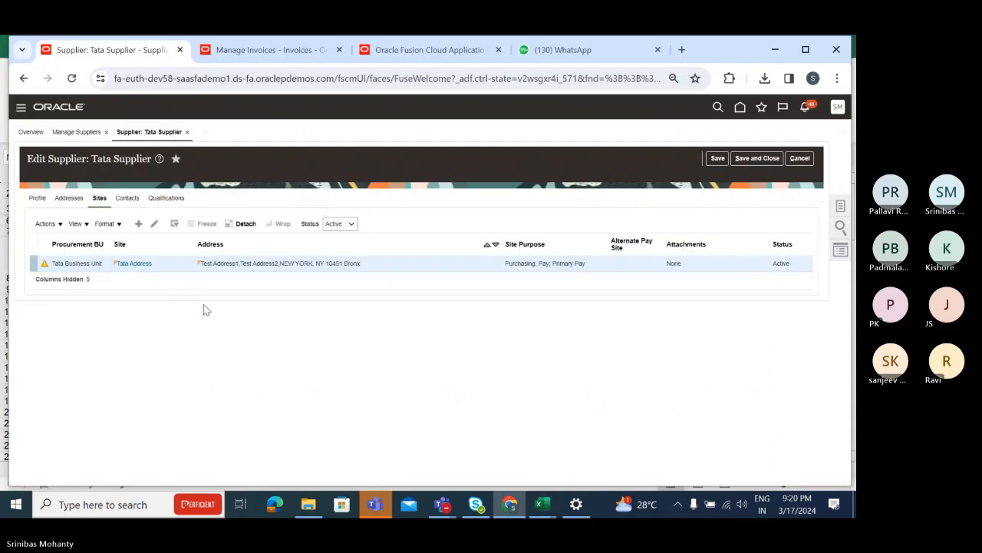
pyautogui.hotkey('alt', 'Tab')
pyautogui.write('Tata Address')
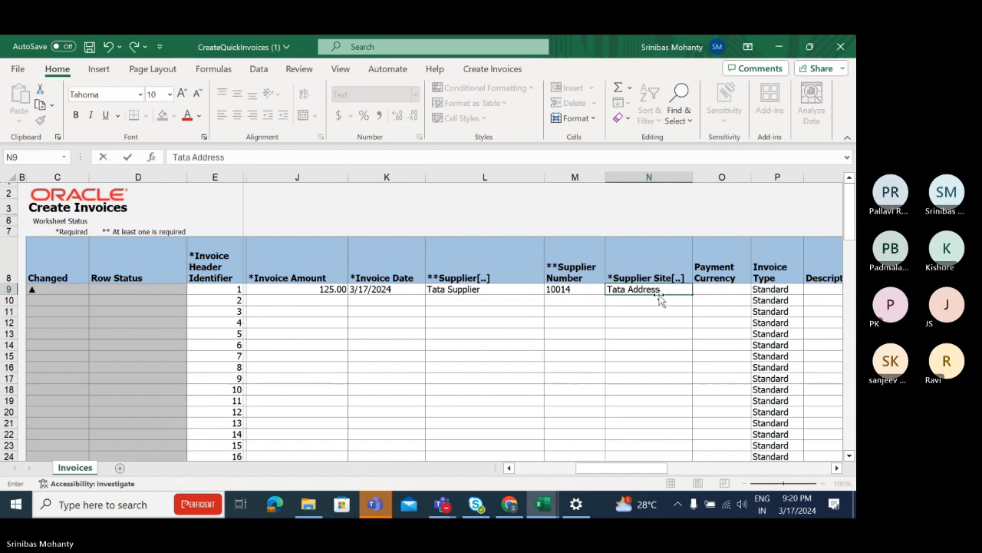
# Set the payment currency for invoice header 1 to USD
pyautogui.click(729, 291)
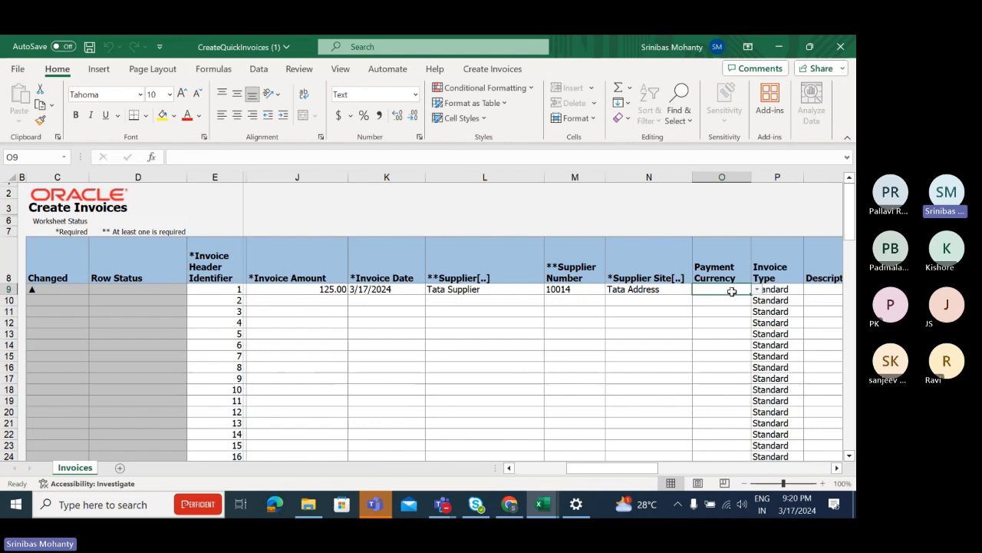
pyautogui.write('usd')
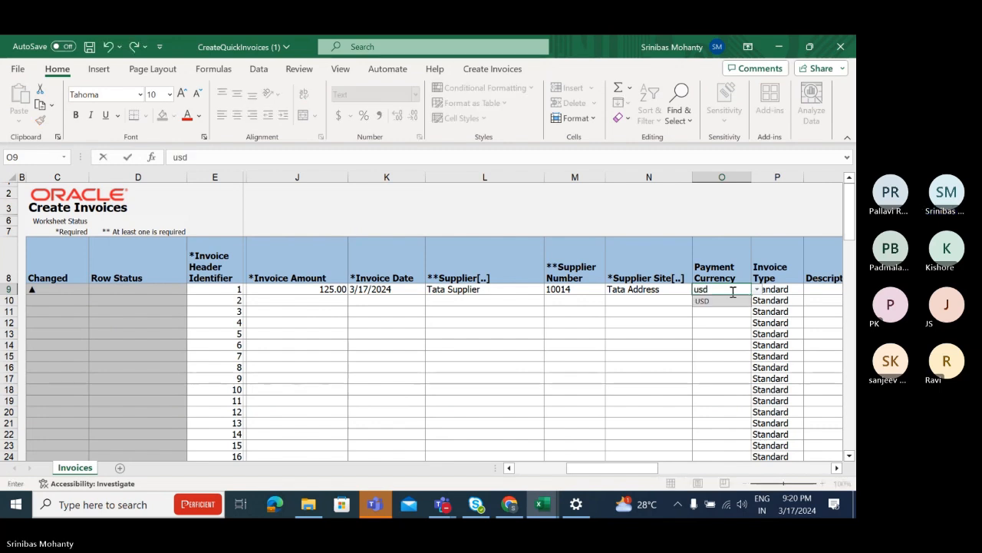
pyautogui.click(705, 301)
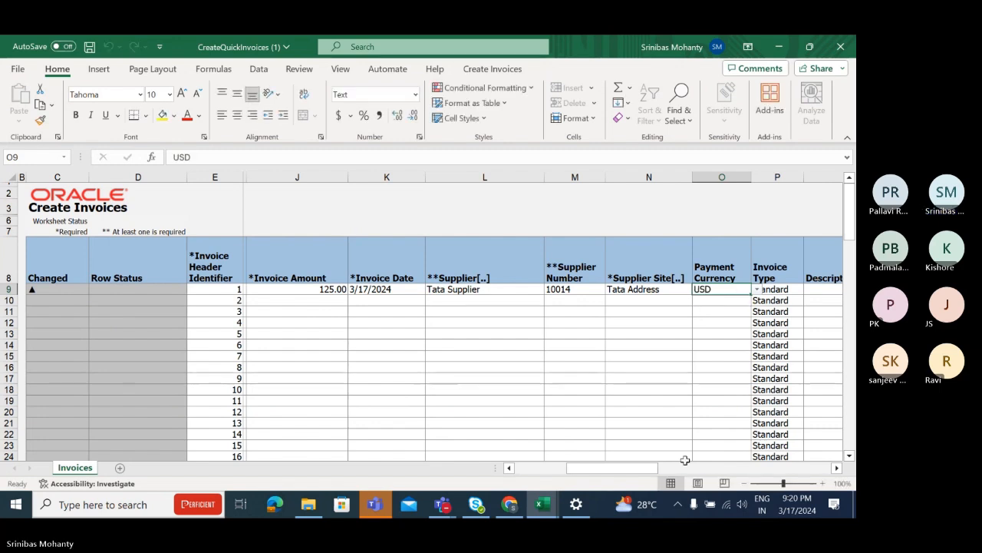
# Review the values entered for invoice header 1 and examine the choices available for its invoice type
pyautogui.moveTo(625, 468); pyautogui.dragTo(510, 480)
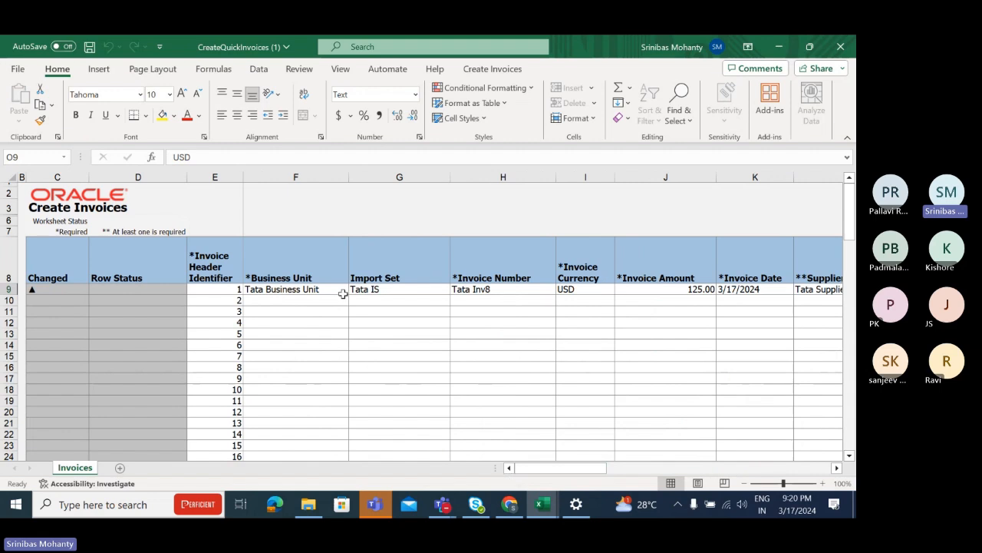
pyautogui.moveTo(575, 470); pyautogui.dragTo(656, 469)
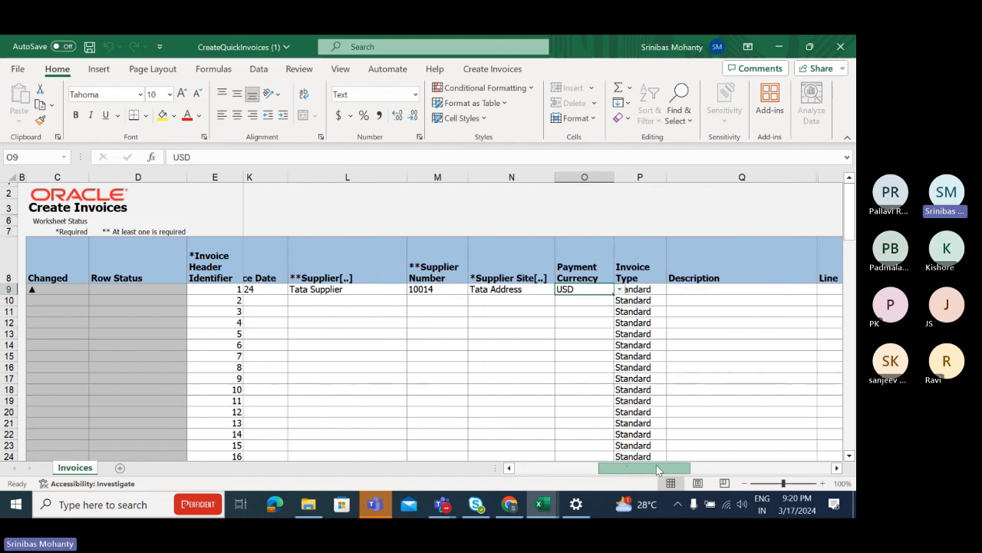
pyautogui.click(659, 289)
pyautogui.click(672, 289)
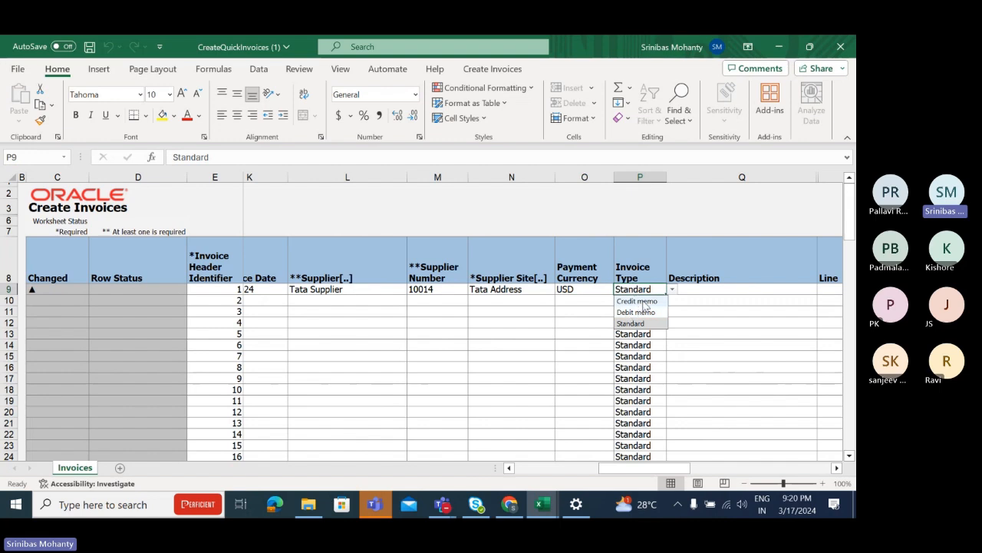
pyautogui.click(703, 354)
# Enter "Test Invoice for Training" as the description for invoice header 1
pyautogui.moveTo(676, 470); pyautogui.dragTo(699, 470)
pyautogui.click(625, 289)
pyautogui.write('Test Invoice for Trainng')
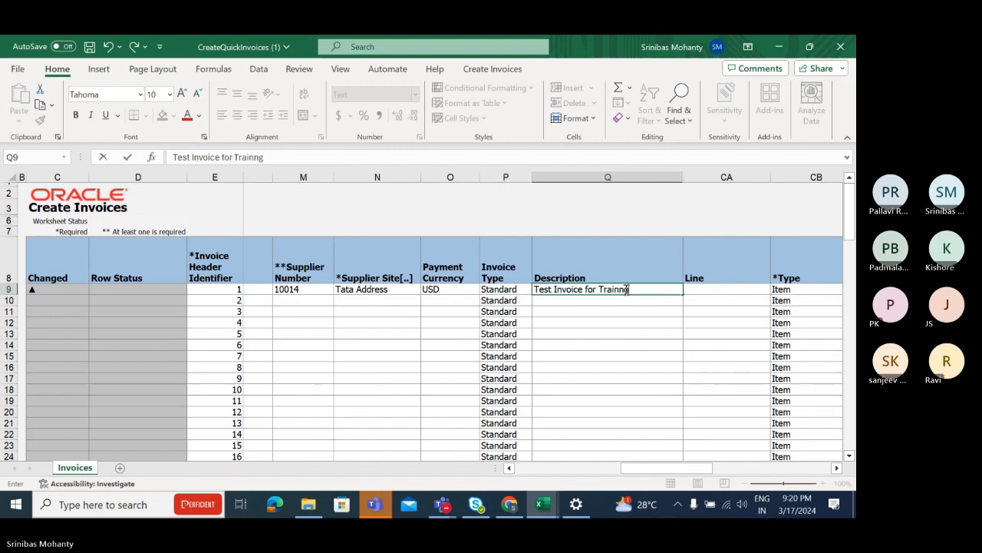
pyautogui.press('BackSpace')
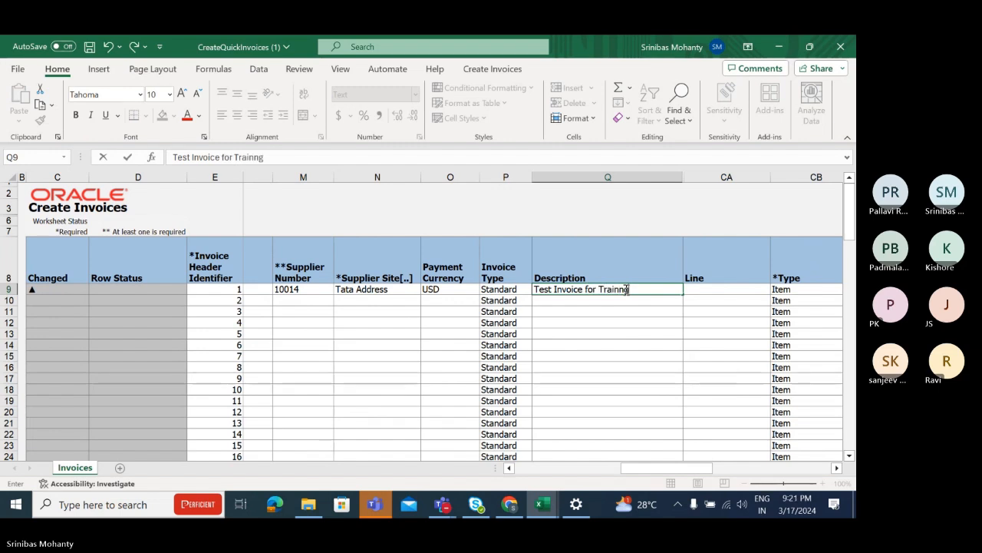
pyautogui.write('ng')
# Enter 125 as the line amount for invoice header 1
pyautogui.moveTo(700, 470); pyautogui.dragTo(760, 479)
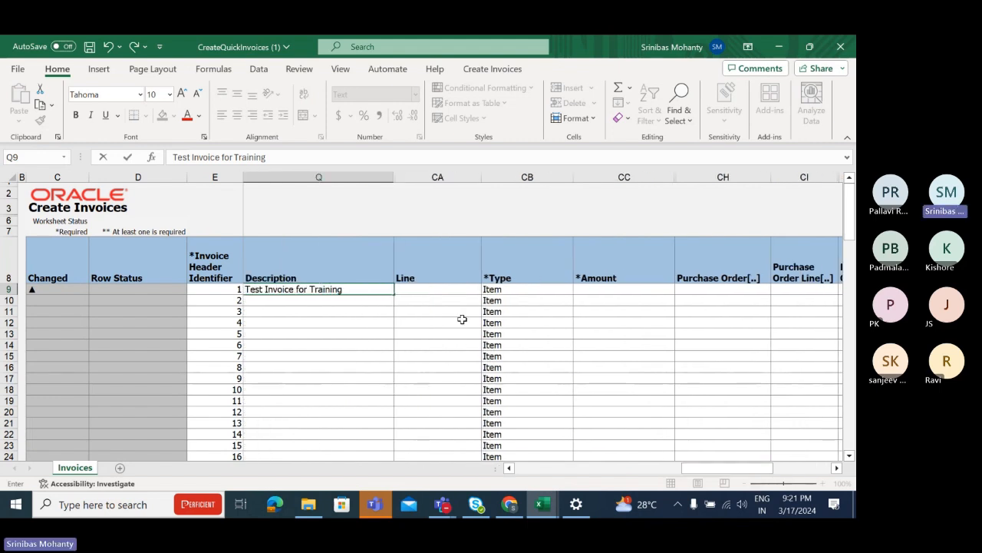
pyautogui.click(618, 288)
pyautogui.write('125')
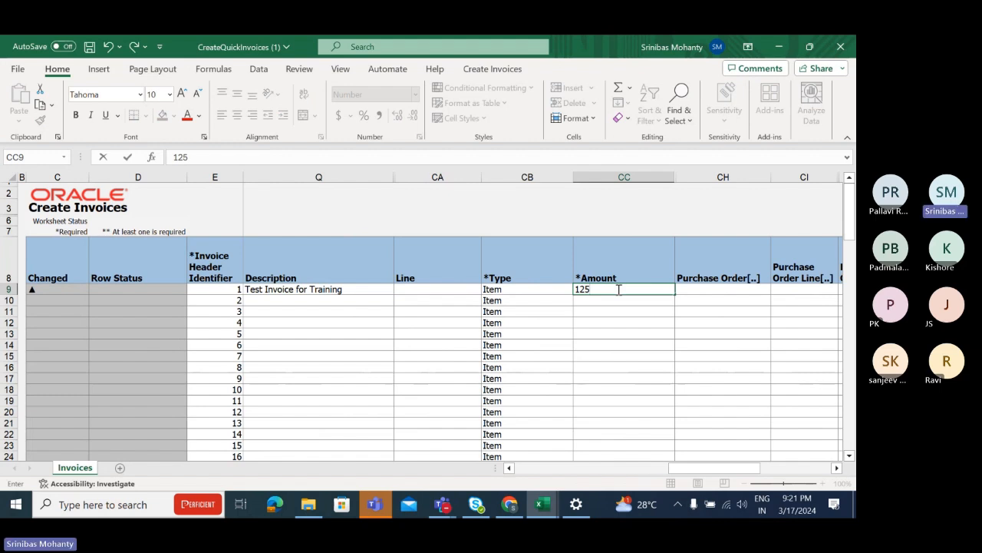
pyautogui.click(622, 336)
# Check the remaining line columns, start Save and Submit Invoice Import, and accept the upload options with continuation on failure enabled
pyautogui.moveTo(708, 473); pyautogui.dragTo(735, 474)
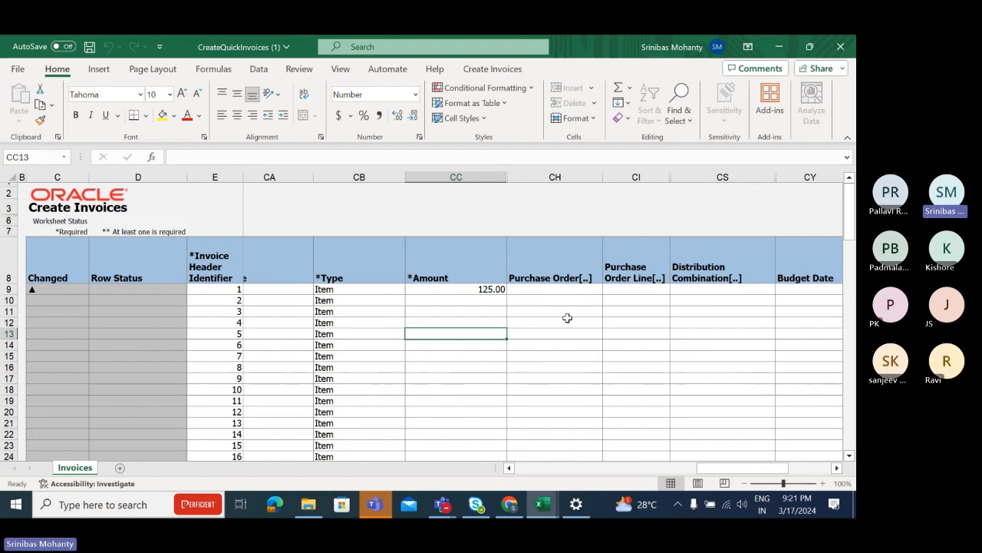
pyautogui.moveTo(751, 470); pyautogui.dragTo(781, 472)
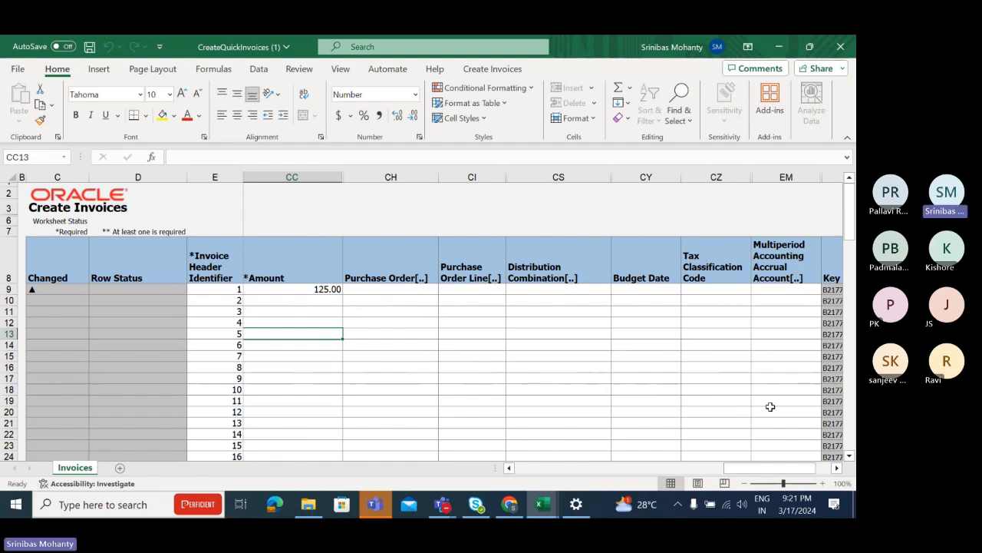
pyautogui.moveTo(771, 468); pyautogui.dragTo(535, 508)
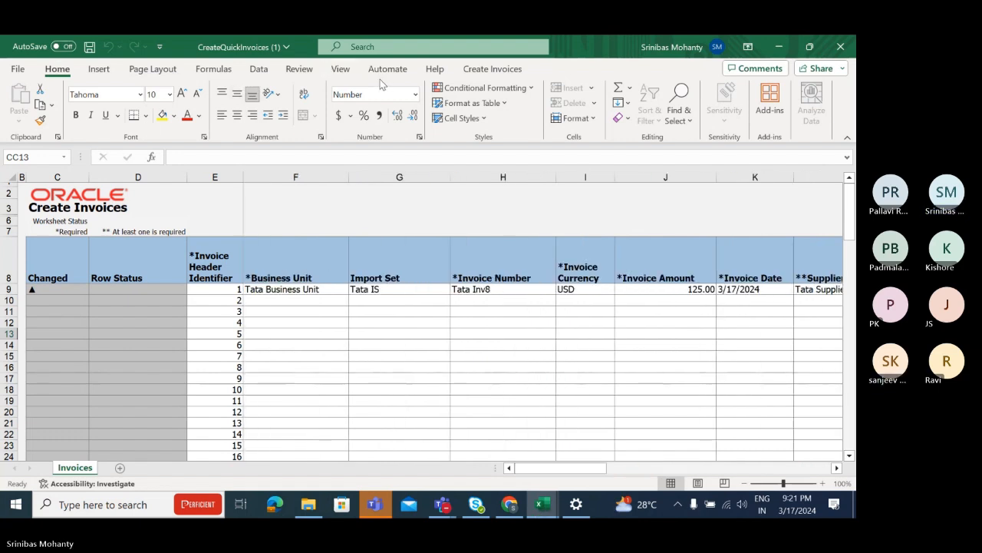
pyautogui.click(507, 76)
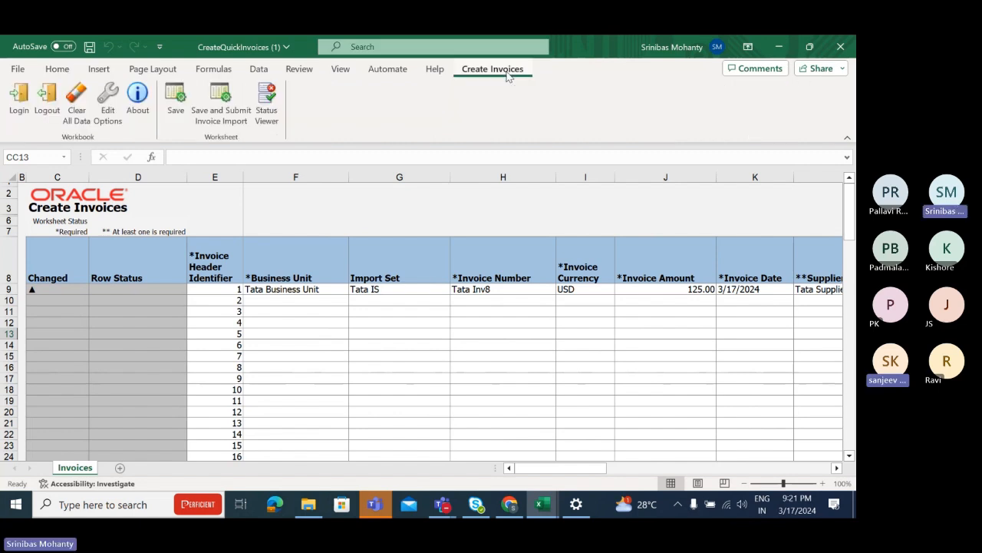
pyautogui.click(219, 95)
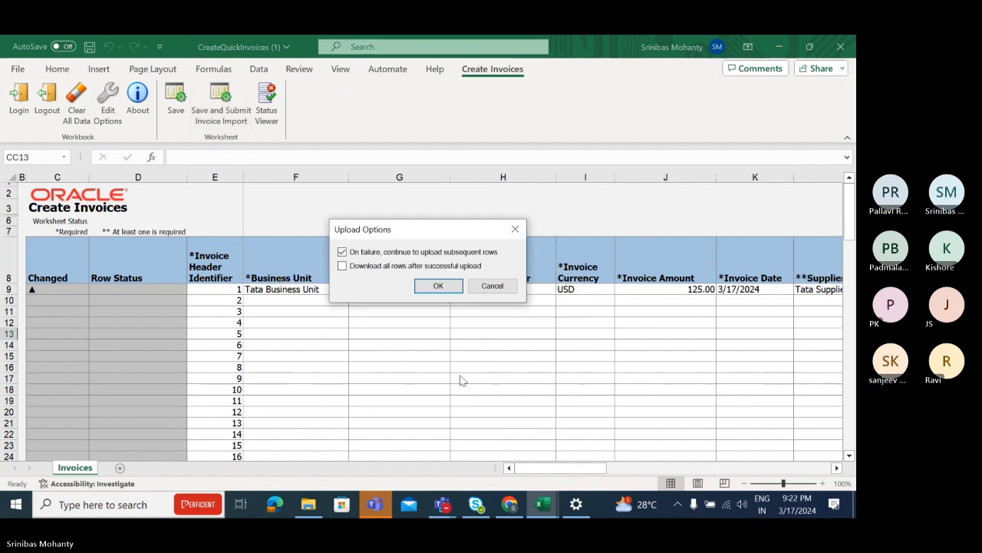
pyautogui.click(438, 286)
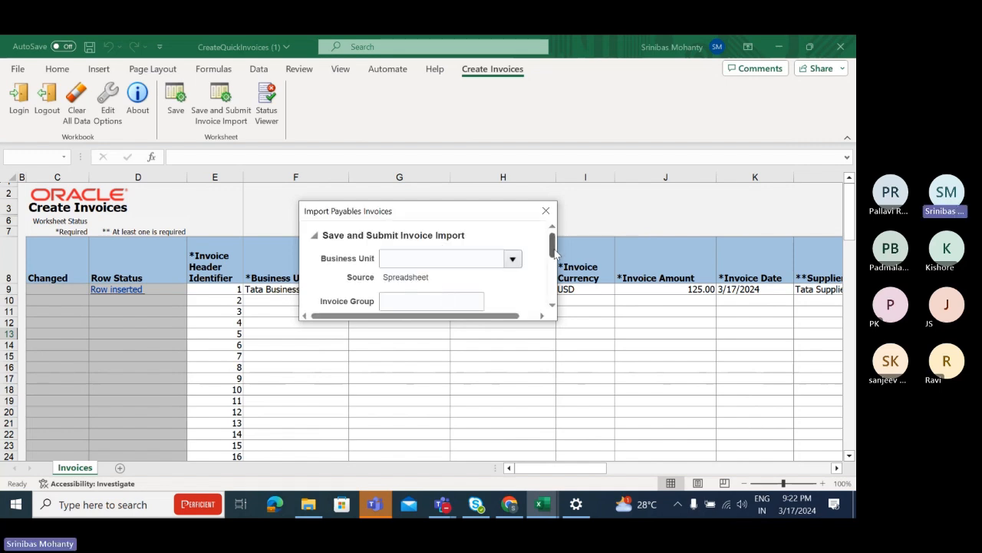
# Look through the business unit choices in the Import Payables Invoices dialog for the Tata entries
pyautogui.scroll(-3, 551, 247)
pyautogui.scroll(3, 553, 244)
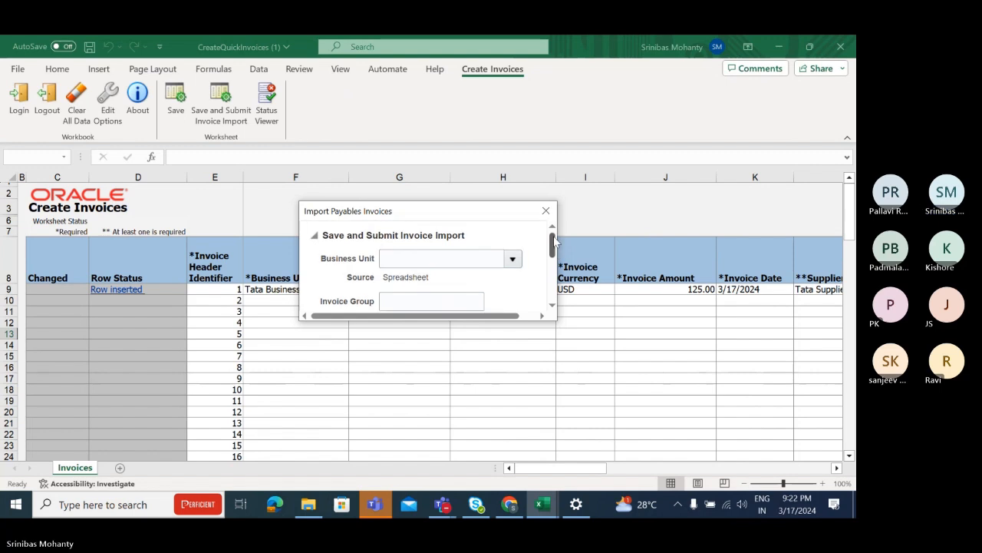
pyautogui.click(512, 259)
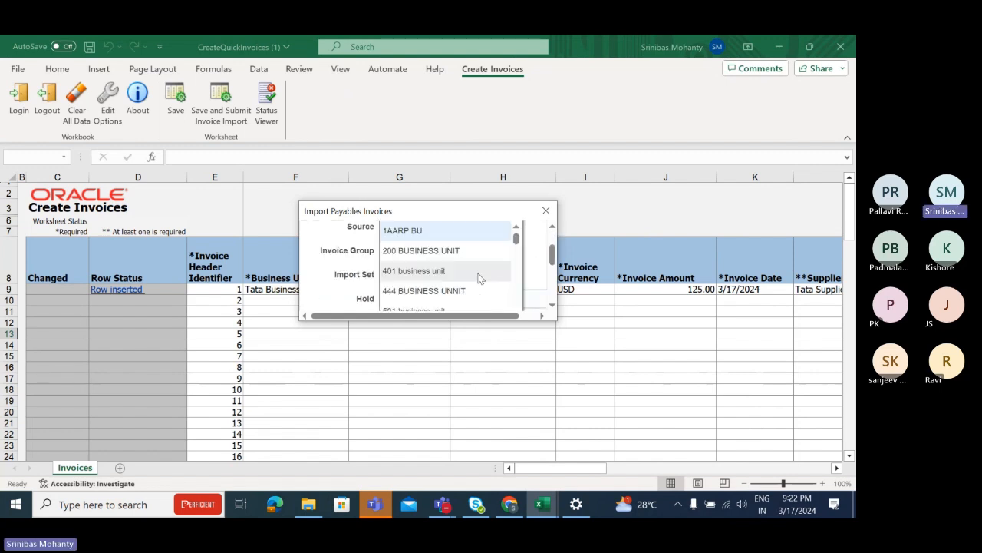
pyautogui.moveTo(515, 239); pyautogui.dragTo(531, 276)
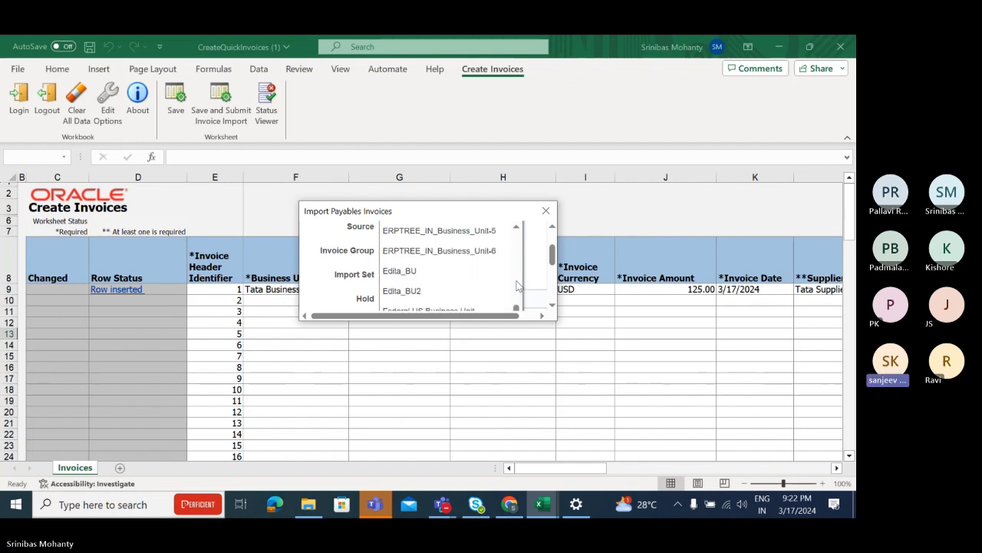
pyautogui.moveTo(551, 260); pyautogui.dragTo(551, 270)
pyautogui.moveTo(517, 241); pyautogui.dragTo(518, 292)
# Switch to the Teams meeting window, admit the participant waiting in the lobby, and minimize the meeting window
pyautogui.click(444, 507)
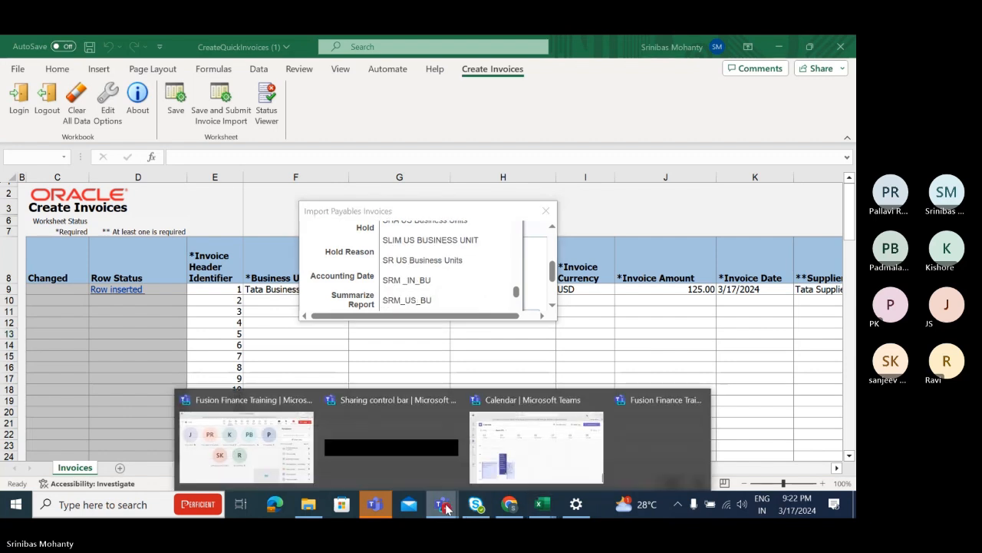
pyautogui.click(246, 446)
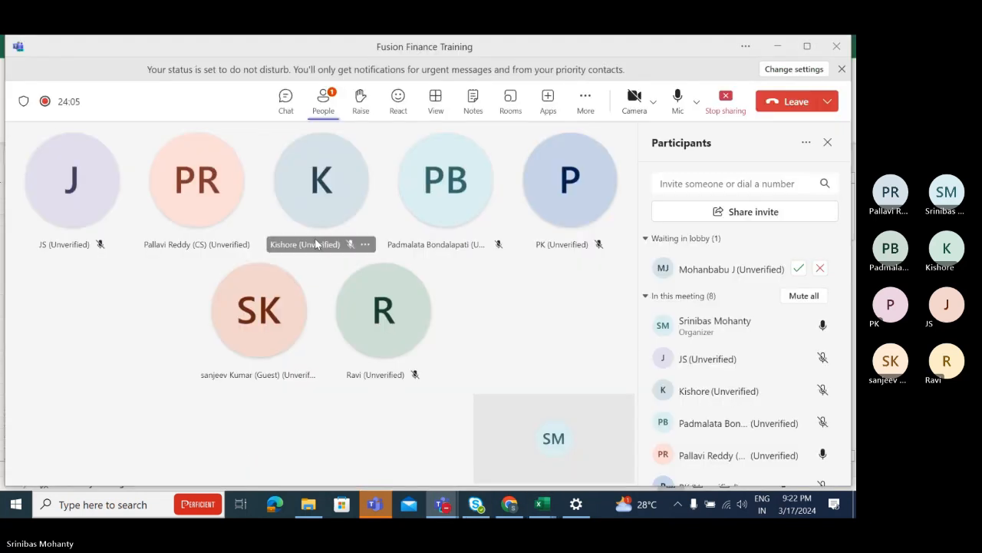
pyautogui.click(799, 268)
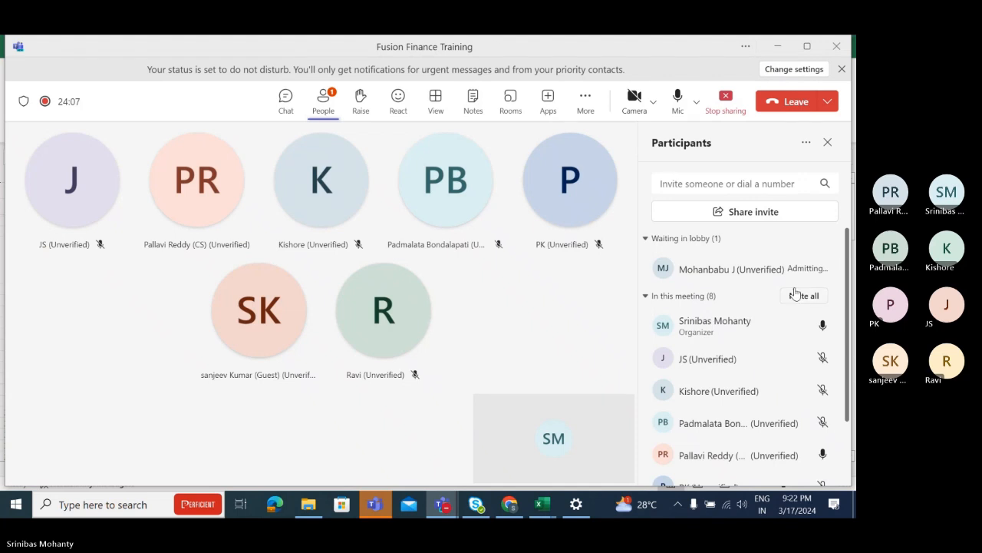
pyautogui.click(777, 47)
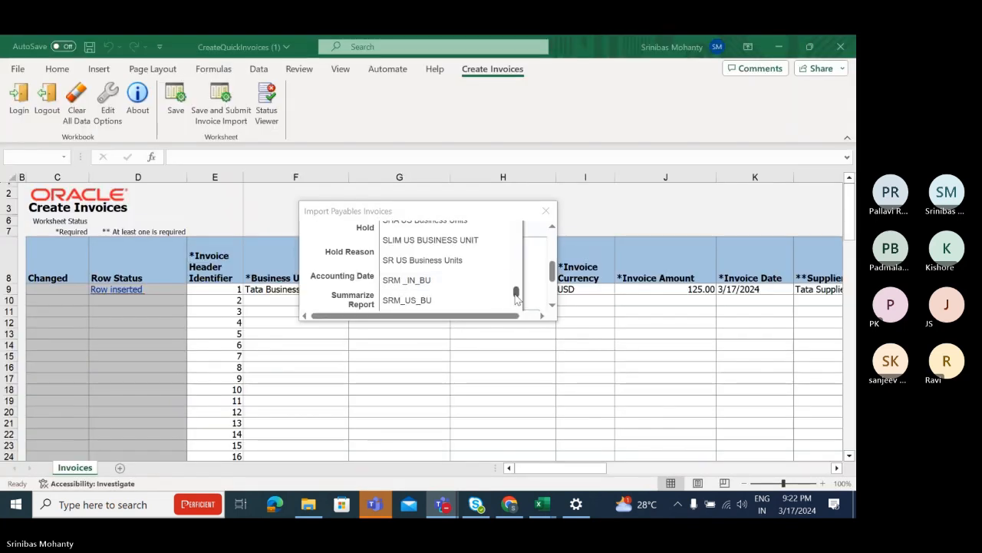
# Open the business unit search for the invoice import and search for Tata
pyautogui.moveTo(517, 293); pyautogui.dragTo(516, 300)
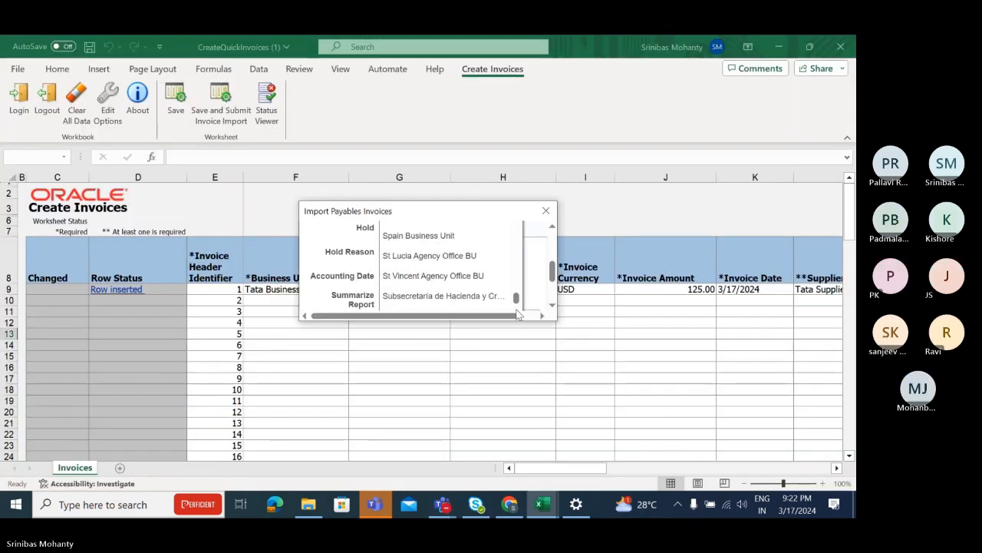
pyautogui.scroll(-1, 552, 272)
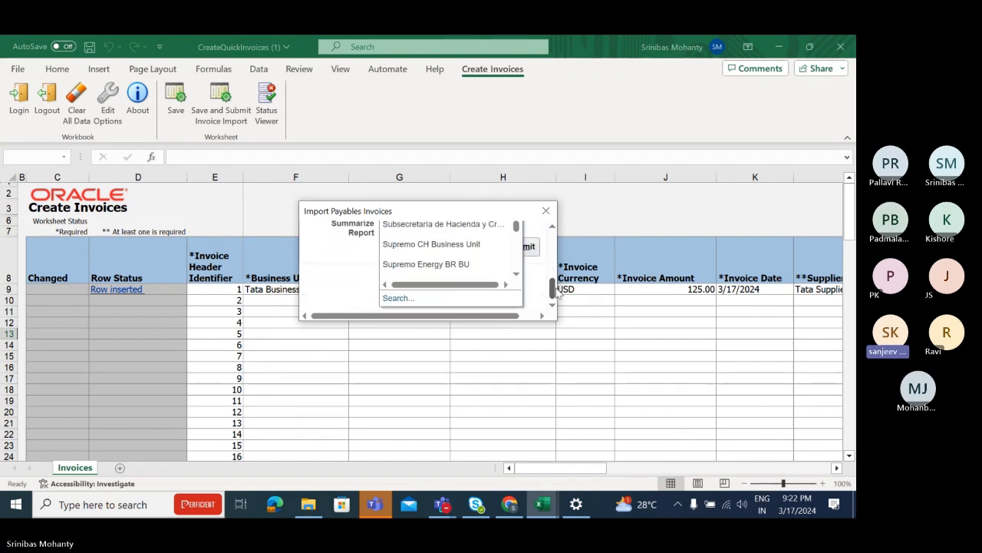
pyautogui.moveTo(516, 224); pyautogui.dragTo(520, 244)
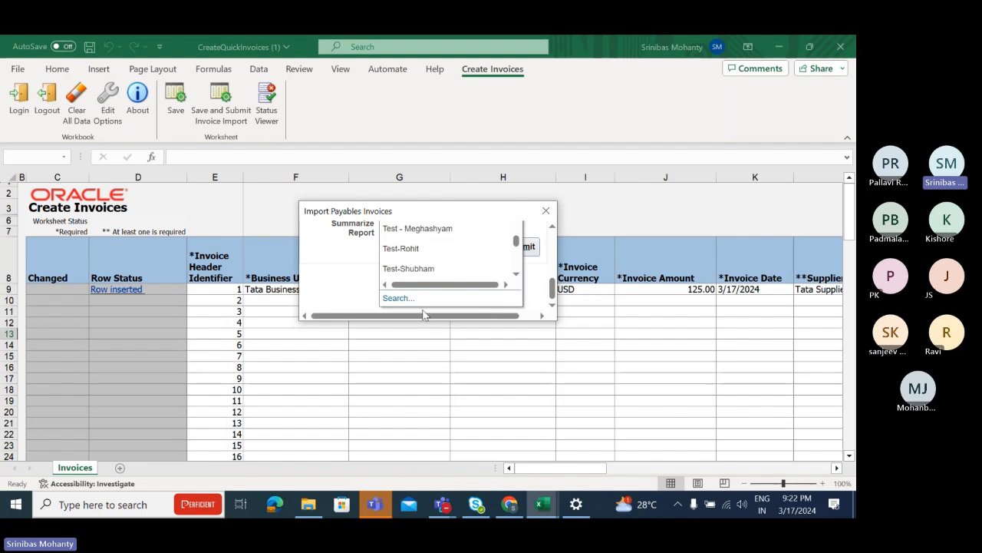
pyautogui.click(398, 299)
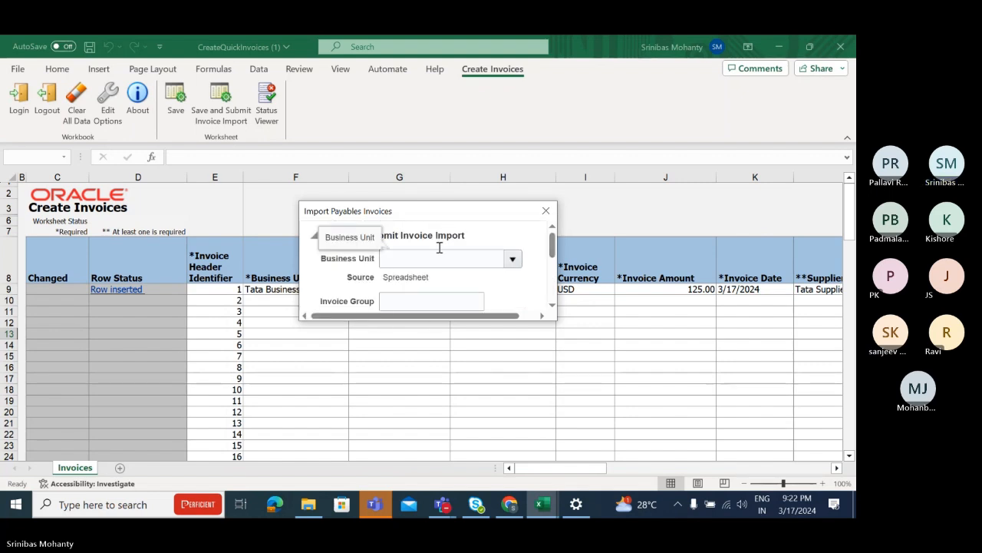
pyautogui.click(443, 300)
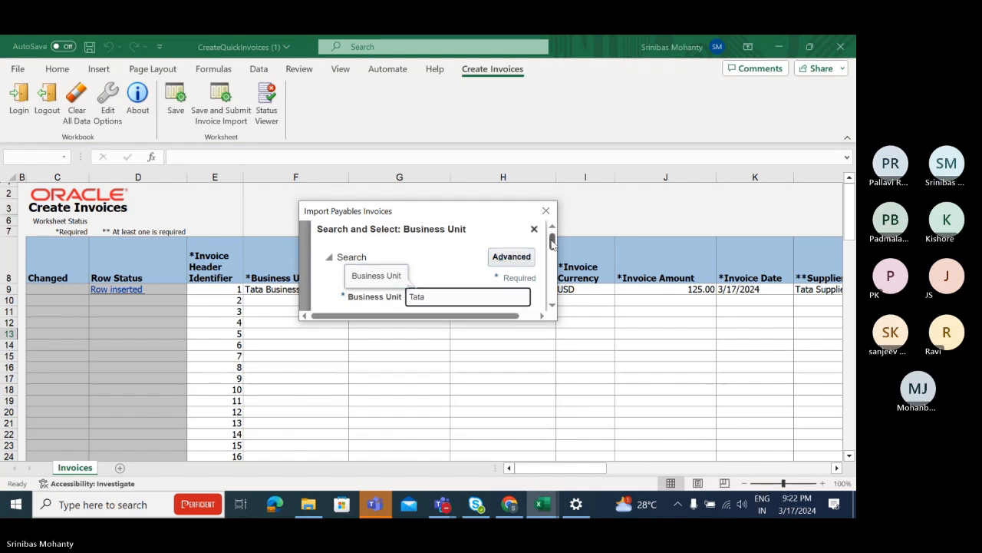
pyautogui.moveTo(551, 240); pyautogui.dragTo(551, 246)
pyautogui.click(483, 297)
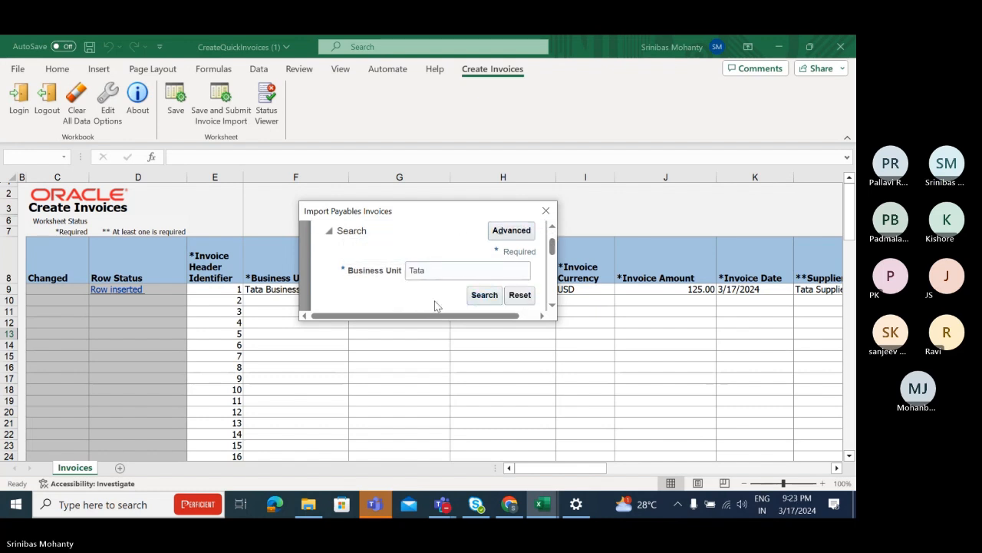
# Select Tata Business Unit from the search results and confirm it as the import's business unit
pyautogui.moveTo(552, 253); pyautogui.dragTo(551, 265)
pyautogui.click(414, 249)
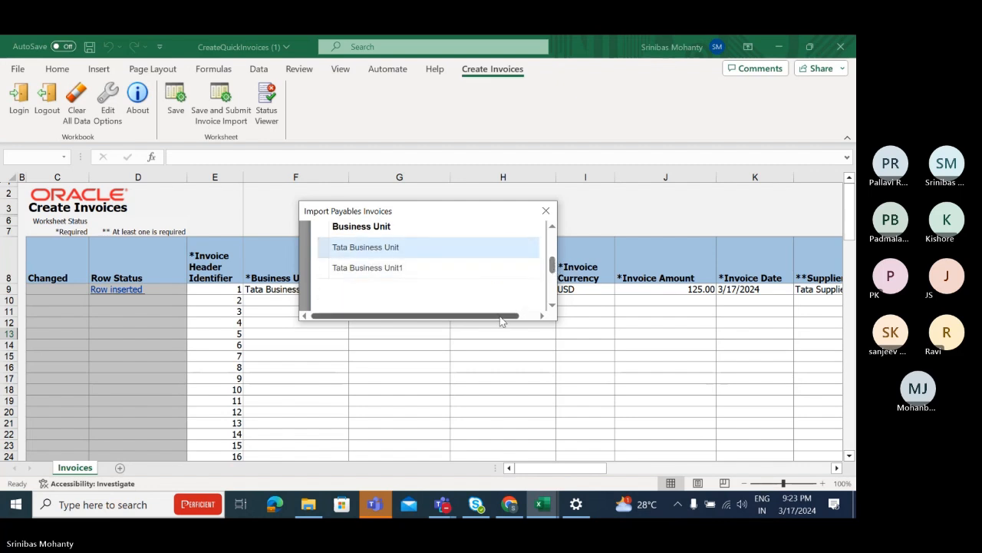
pyautogui.moveTo(504, 314); pyautogui.dragTo(520, 314)
pyautogui.scroll(-3, 552, 284)
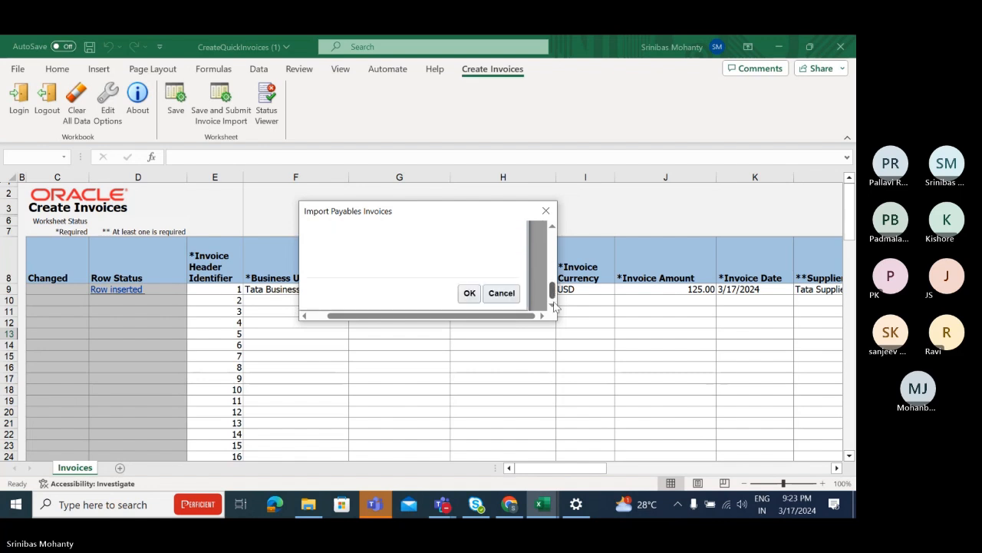
pyautogui.click(470, 293)
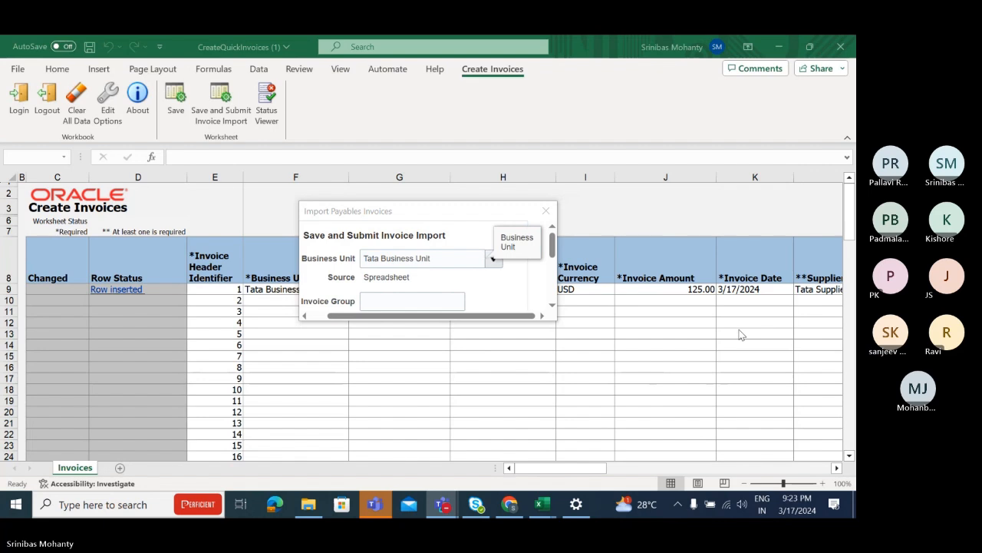
# Review the remaining invoice import parameters, from Invoice Group and Import Set to Accounting Date and Summarize Report
pyautogui.scroll(-1, 556, 265)
pyautogui.scroll(-4, 558, 265)
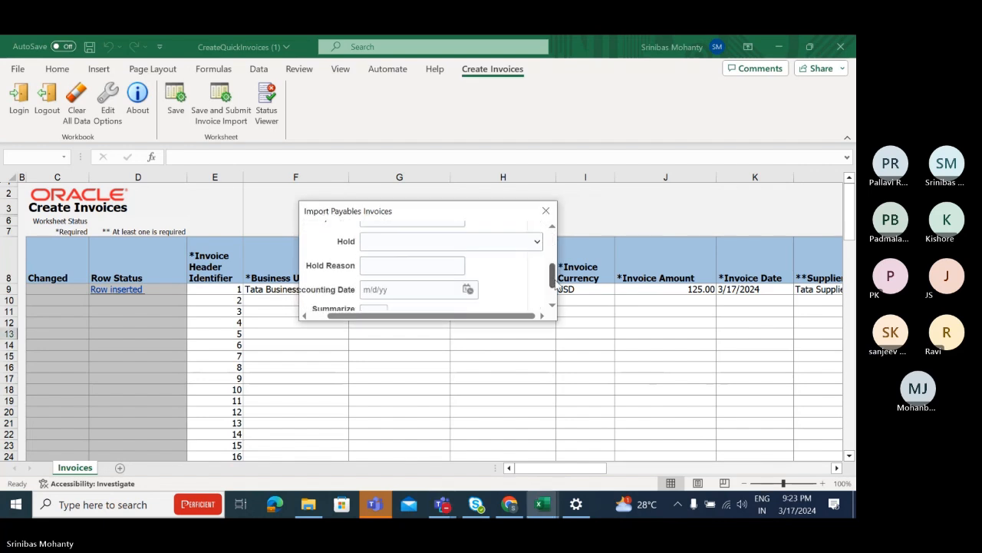
pyautogui.scroll(3, 560, 265)
pyautogui.scroll(2, 559, 264)
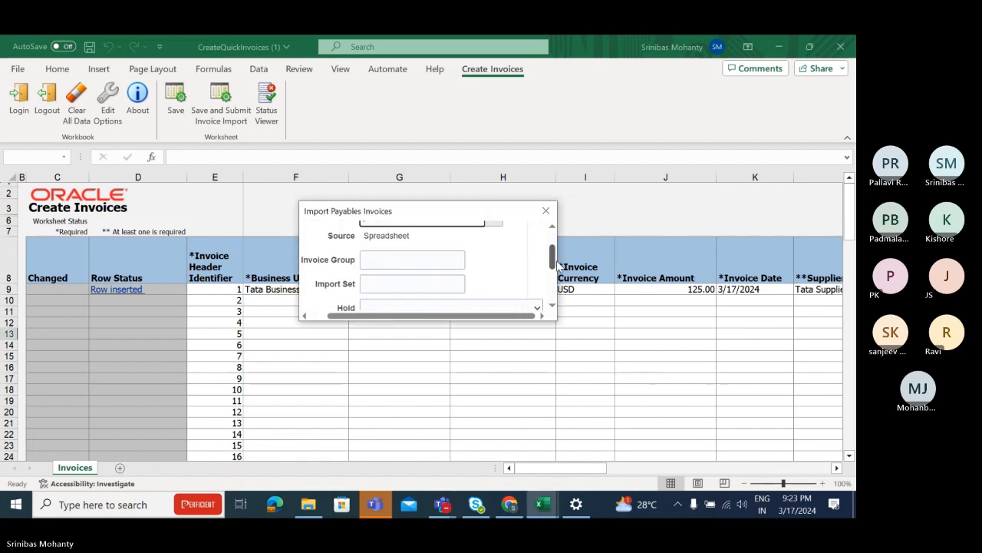
pyautogui.scroll(-4, 559, 292)
pyautogui.scroll(-1, 559, 296)
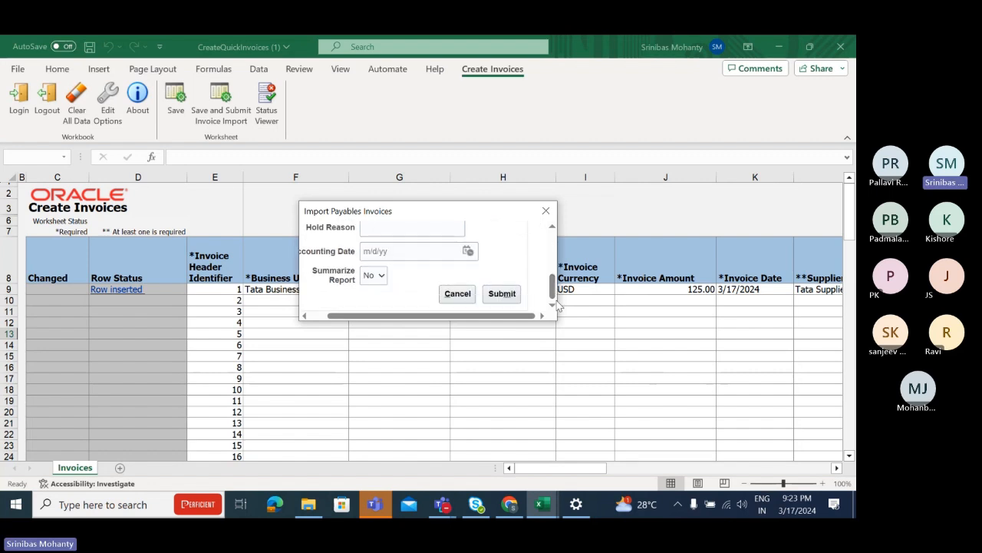
# Submit the payables invoice import, copy its request ID from the confirmation, and dismiss the confirmation
pyautogui.click(502, 294)
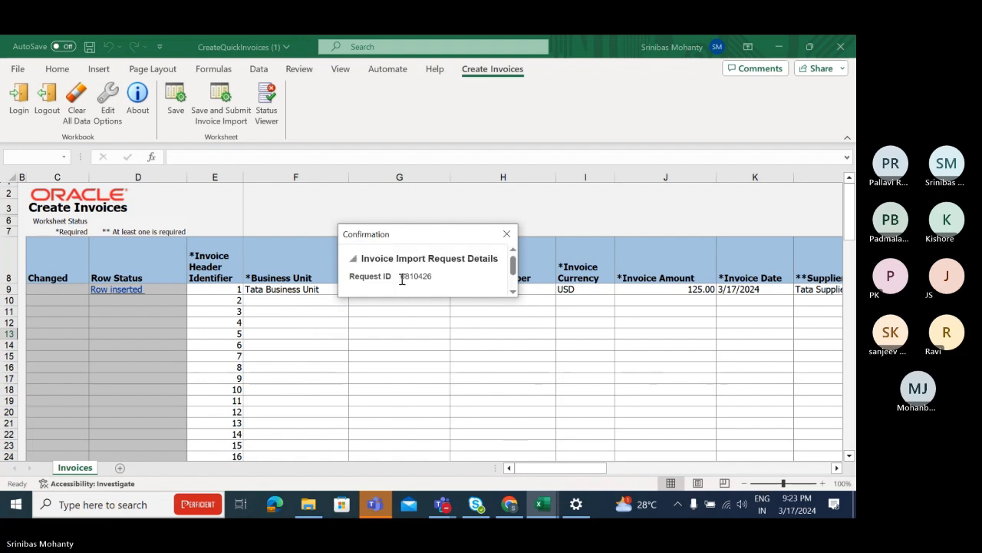
pyautogui.moveTo(400, 278); pyautogui.dragTo(434, 282)
pyautogui.hotkey('ctrl', 'c')
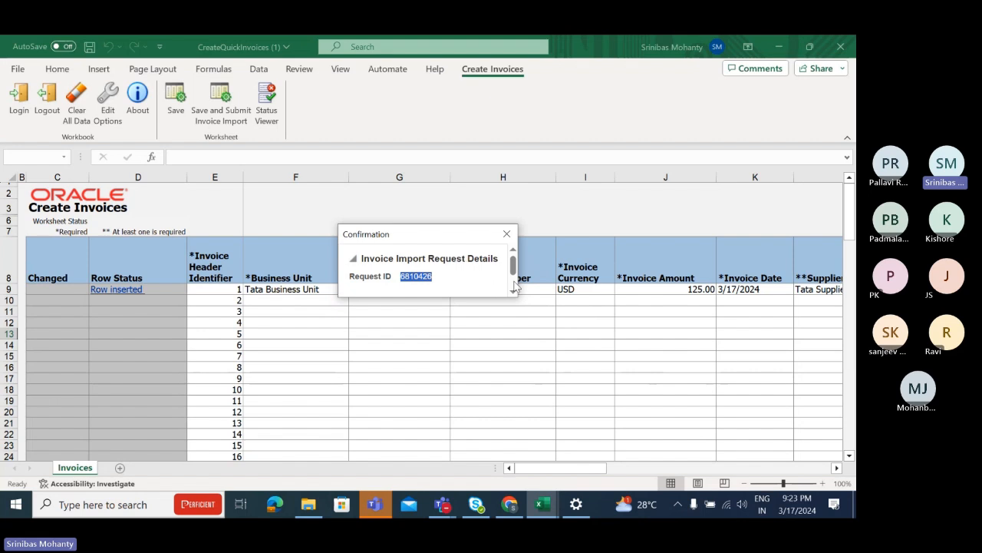
pyautogui.moveTo(513, 271); pyautogui.dragTo(512, 281)
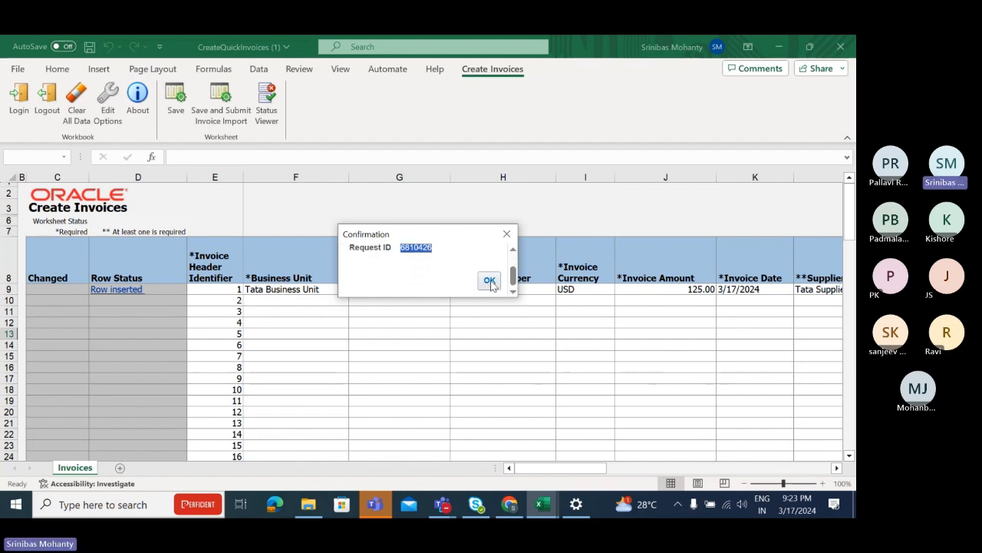
pyautogui.click(490, 281)
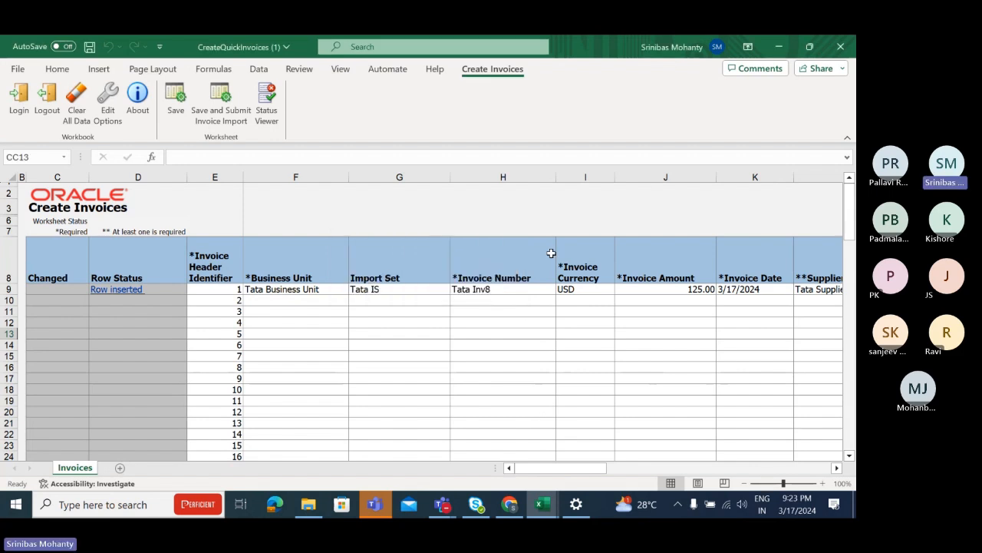
# Switch to Chrome, open the dev58 Oracle application in an additional browser tab, and return to the Manage Invoices page
pyautogui.moveTo(560, 475)
pyautogui.mouseDown()
pyautogui.moveTo(569, 473)
pyautogui.moveTo(560, 473)
pyautogui.mouseUp()
pyautogui.click(511, 505)
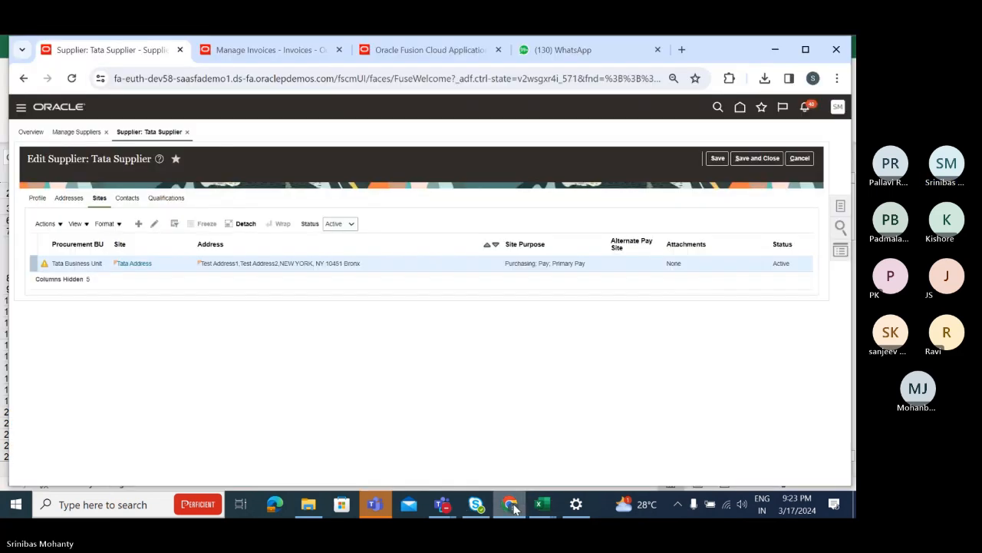
pyautogui.click(682, 50)
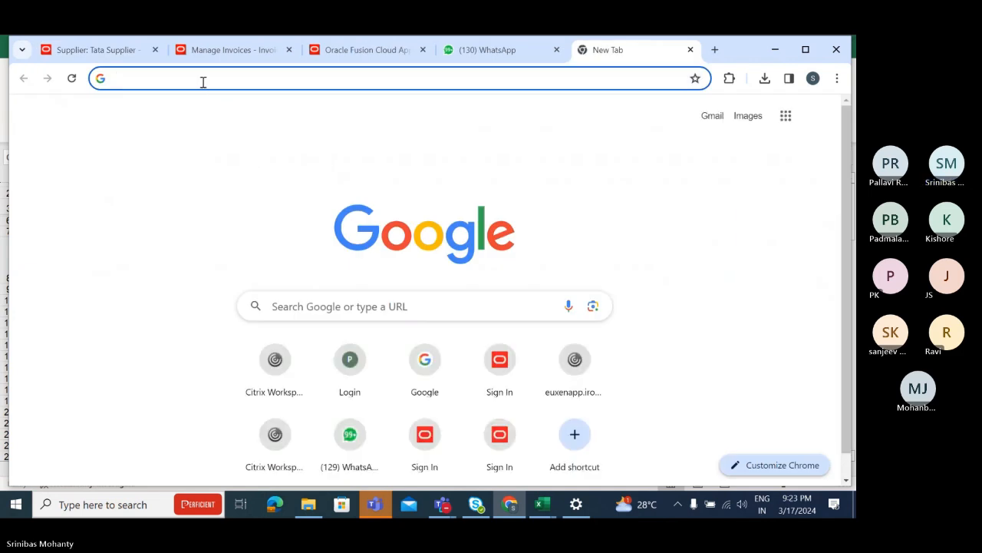
pyautogui.click(220, 54)
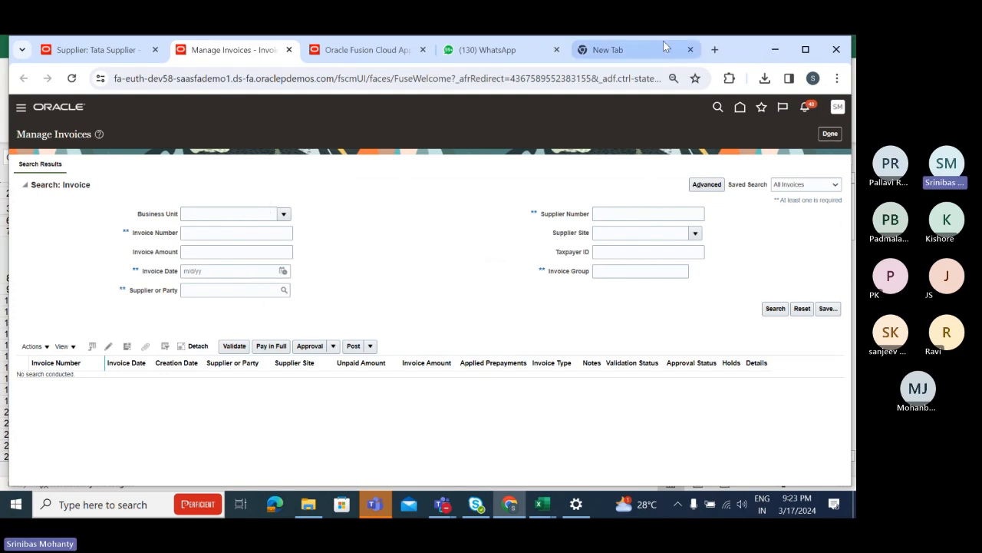
pyautogui.click(642, 54)
pyautogui.write('dev58')
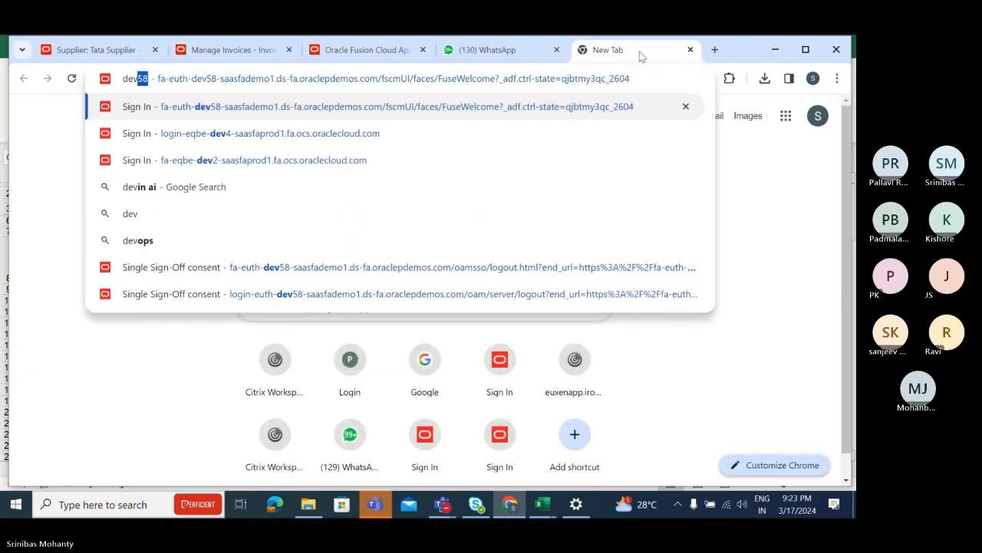
pyautogui.click(255, 108)
pyautogui.click(232, 50)
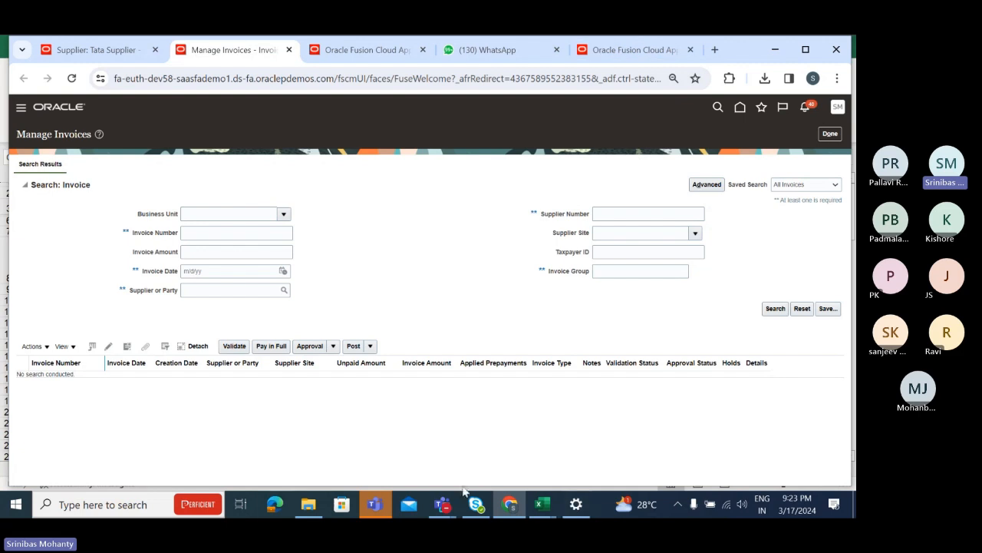
# Open Notepad, paste the copied import request ID into a blank note, and minimize the window
pyautogui.click(110, 504)
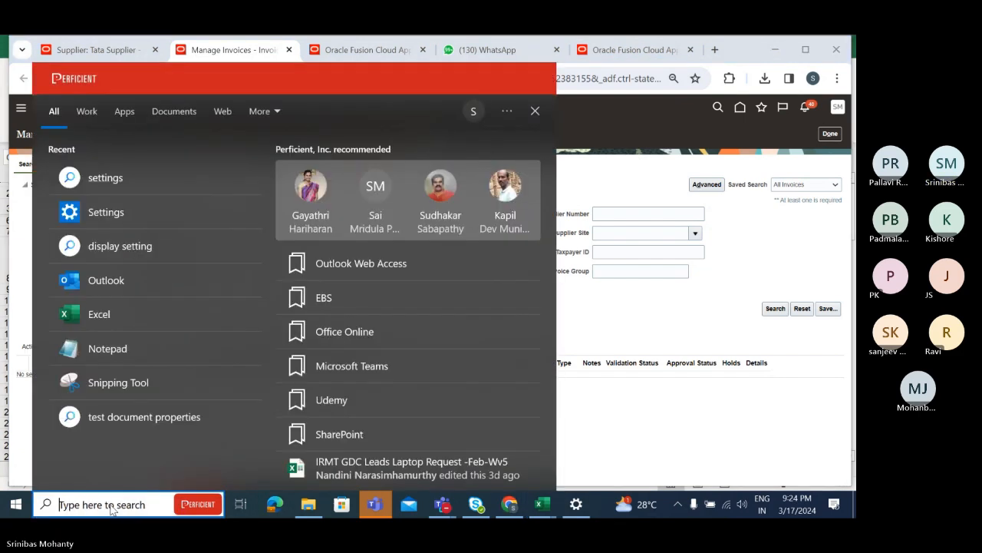
pyautogui.write('no')
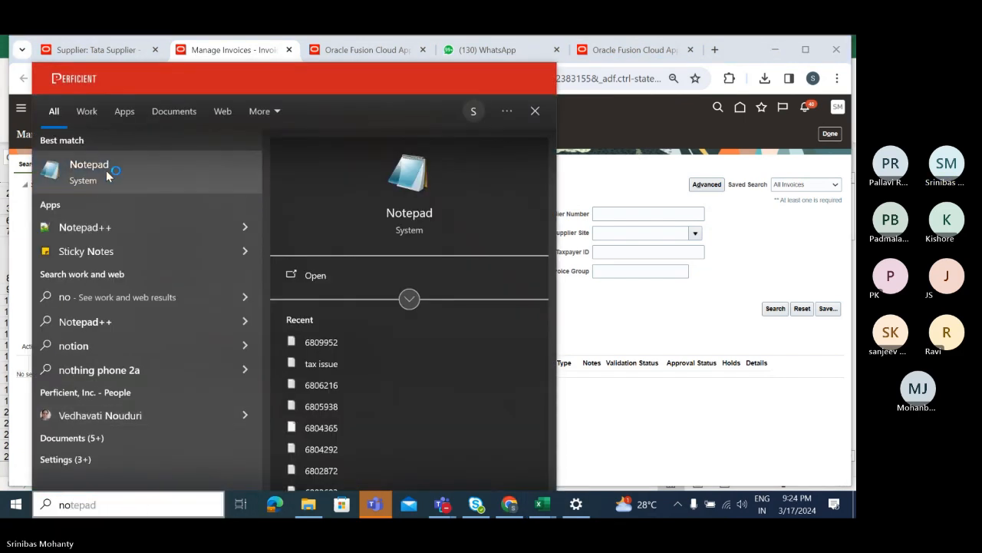
pyautogui.click(107, 169)
pyautogui.hotkey('ctrl', 'v')
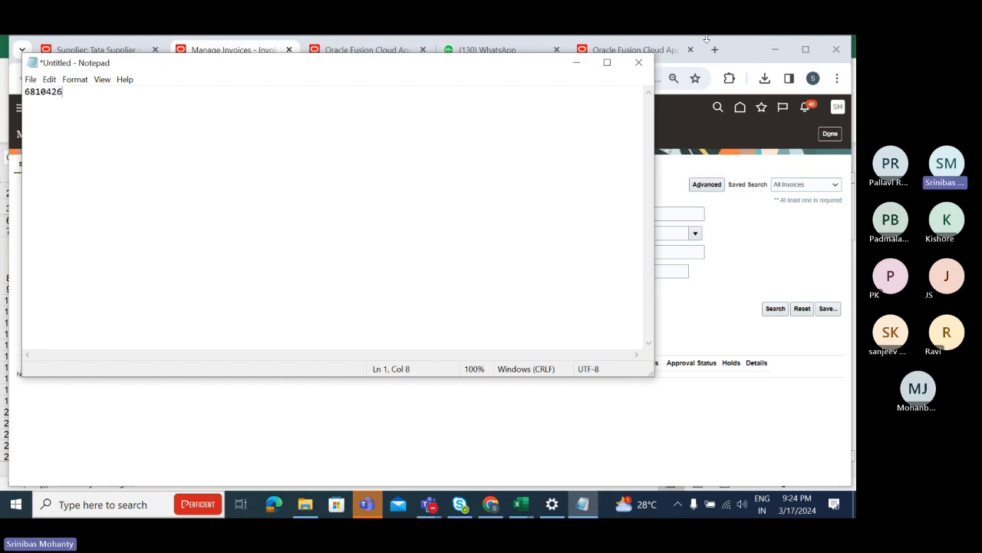
pyautogui.click(575, 63)
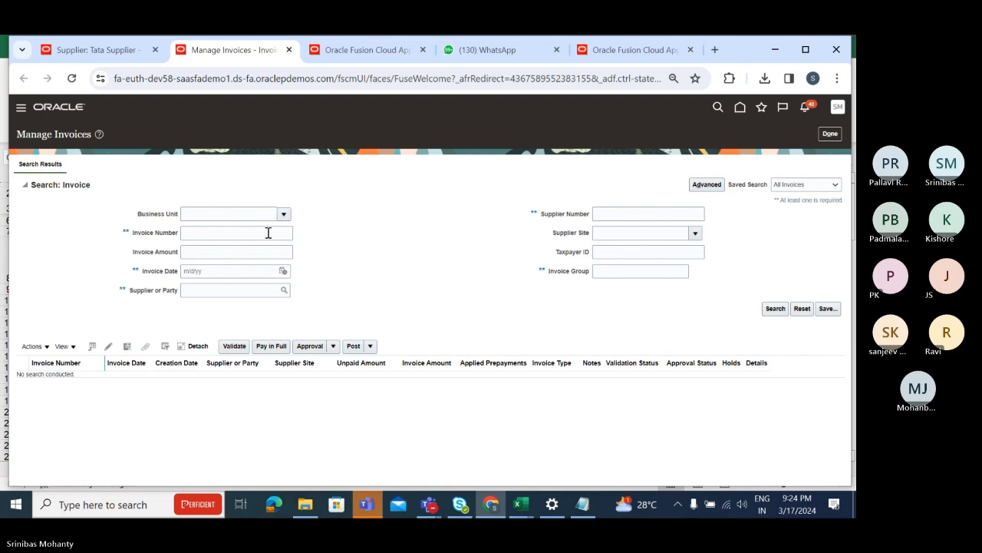
# Search Manage Invoices for the invoice number Tata Invoice8
pyautogui.click(205, 235)
pyautogui.write('1ata')
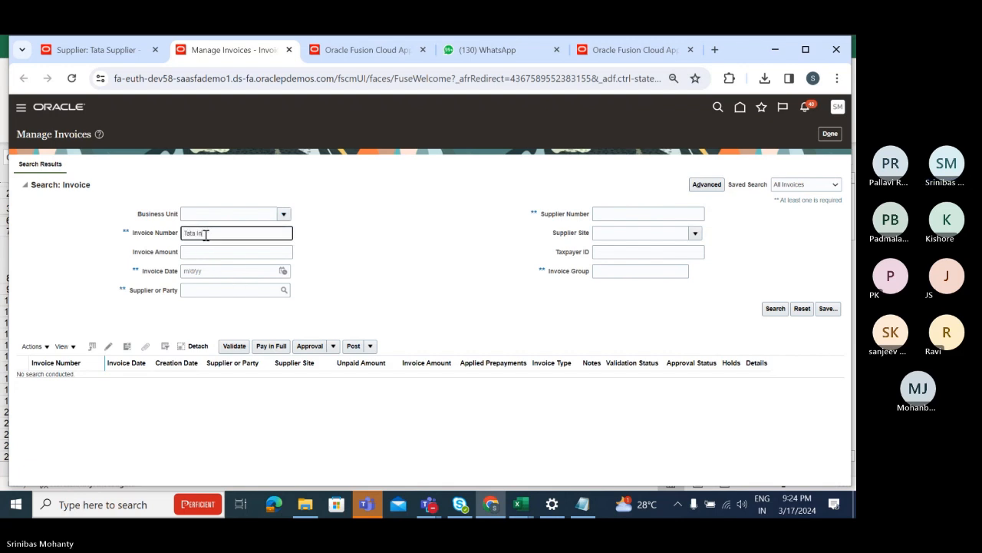
pyautogui.write(' Invoice1')
pyautogui.click(774, 309)
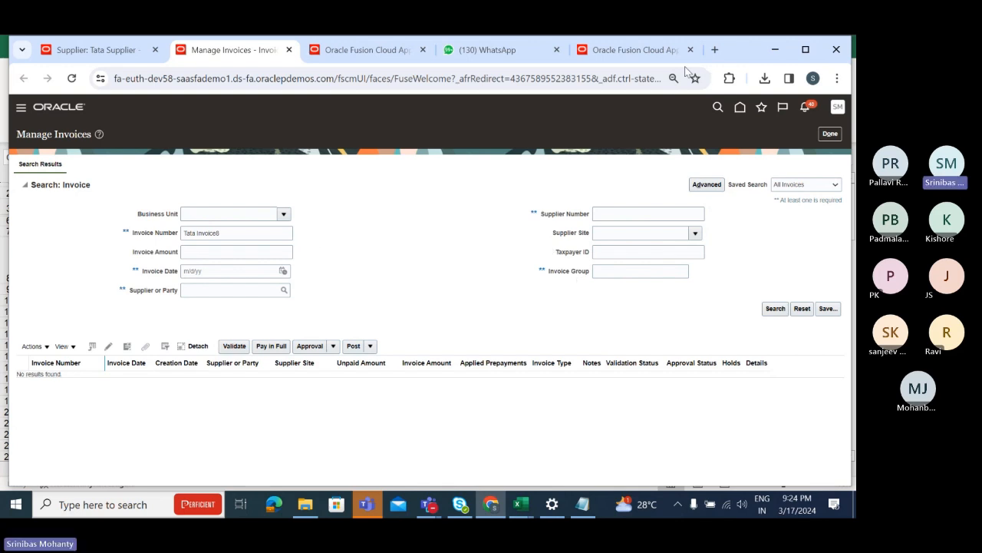
# Switch to the CreateQuickInvoices workbook and copy the invoice number Tata Inv8 from the first invoice row
pyautogui.click(522, 504)
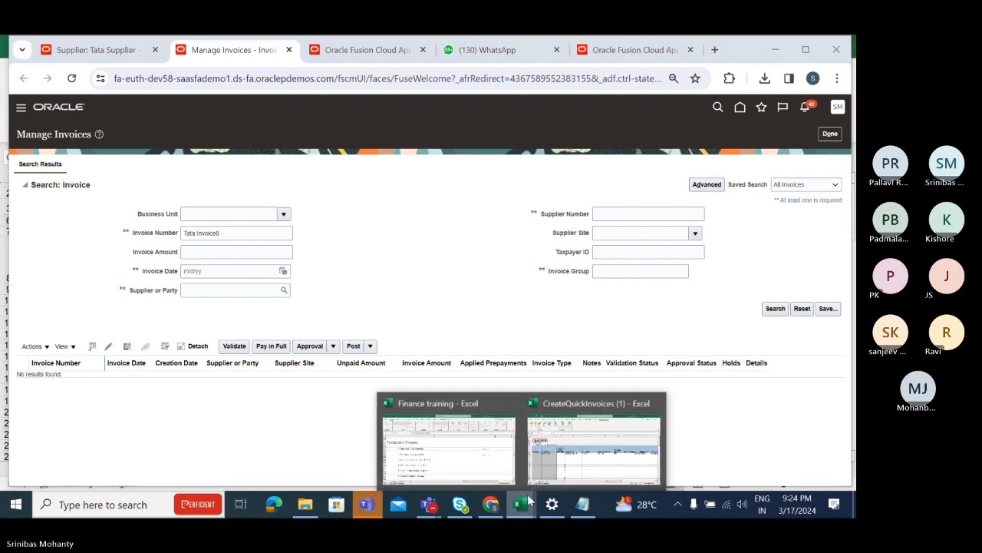
pyautogui.click(625, 452)
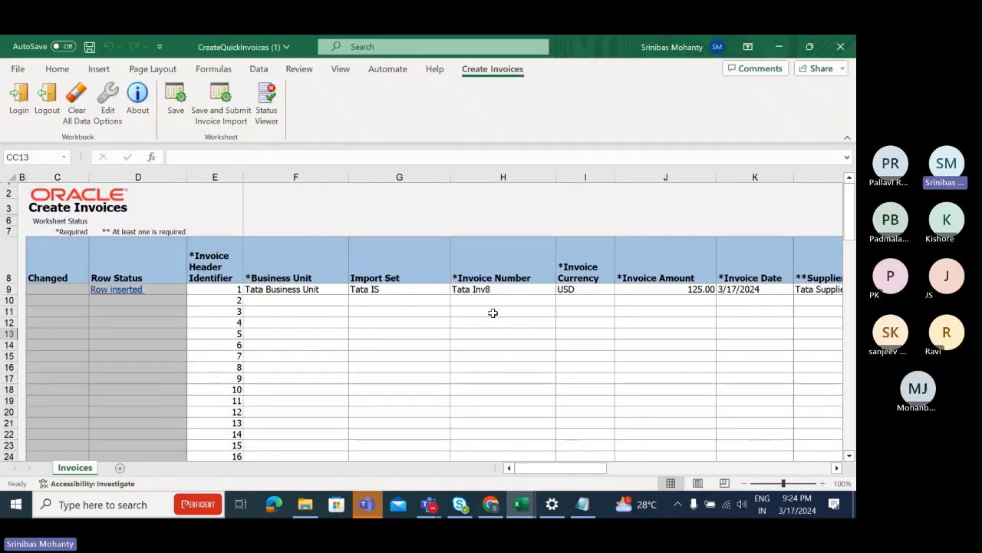
pyautogui.click(490, 290)
pyautogui.moveTo(172, 157); pyautogui.dragTo(213, 157)
pyautogui.hotkey('ctrl', 'c')
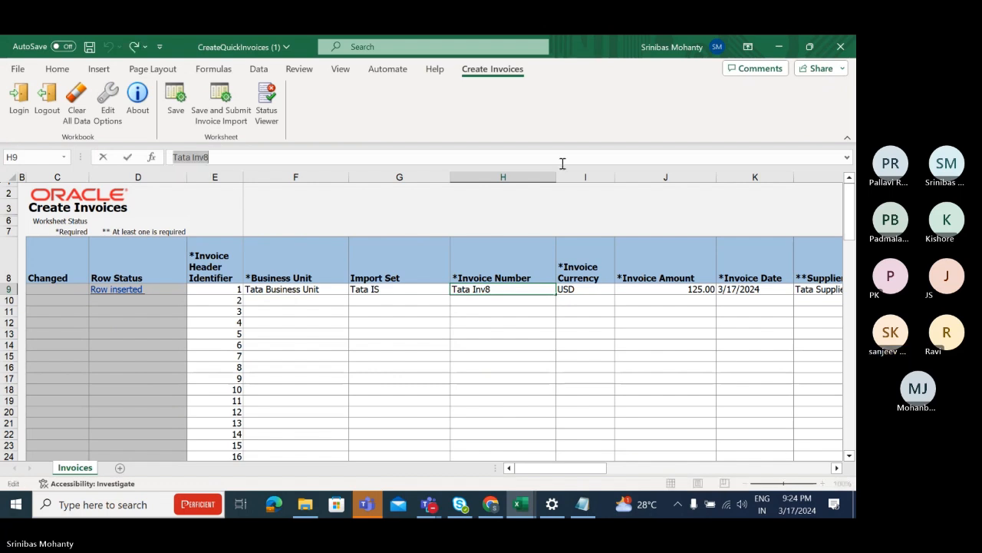
# Return to Manage Invoices, search for the copied invoice number Tata Inv8, and open the invoice's details
pyautogui.hotkey('alt', 'Tab')
pyautogui.tripleClick(230, 232)
pyautogui.hotkey('ctrl', 'v')
pyautogui.click(780, 310)
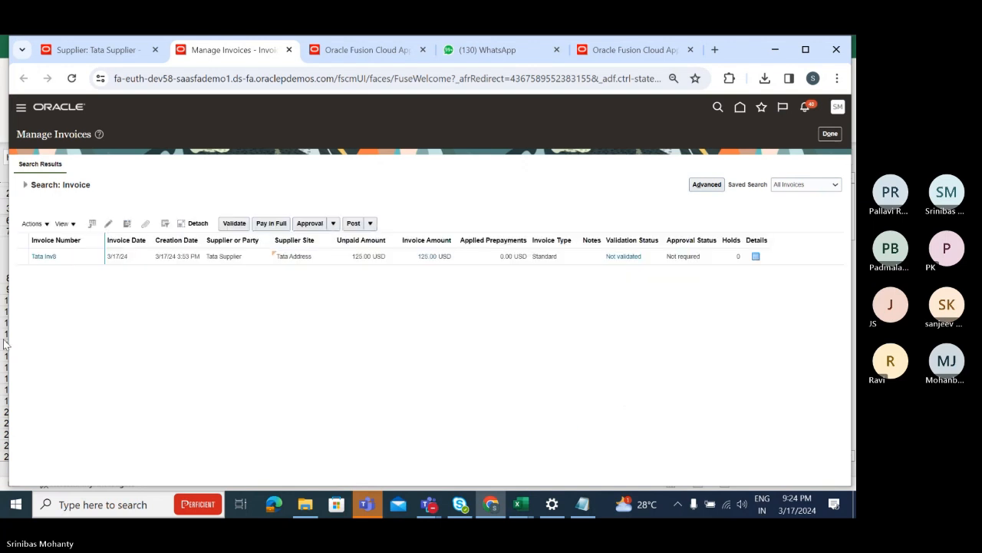
pyautogui.click(43, 256)
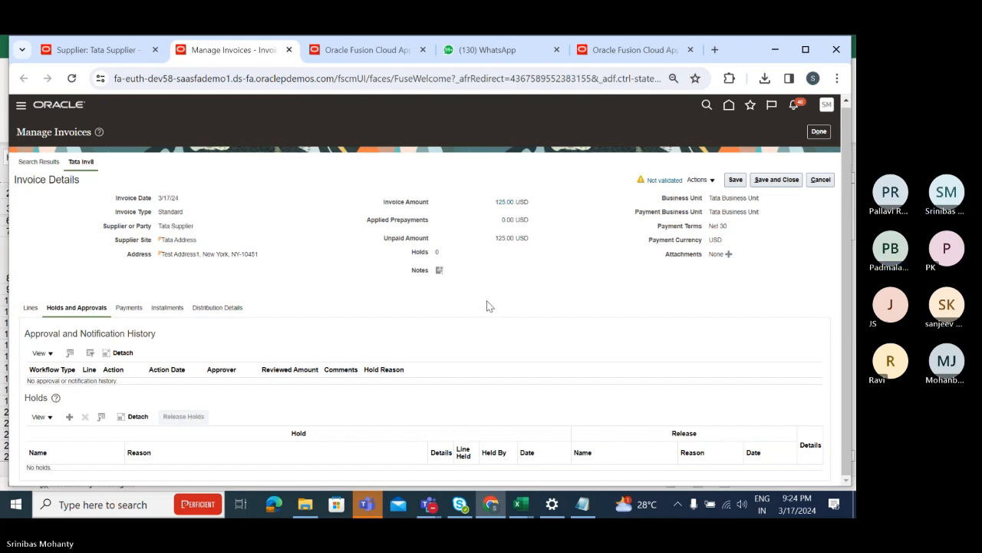
# Examine the available actions, item lines, tax lines and distribution details of invoice Tata Inv8
pyautogui.click(713, 182)
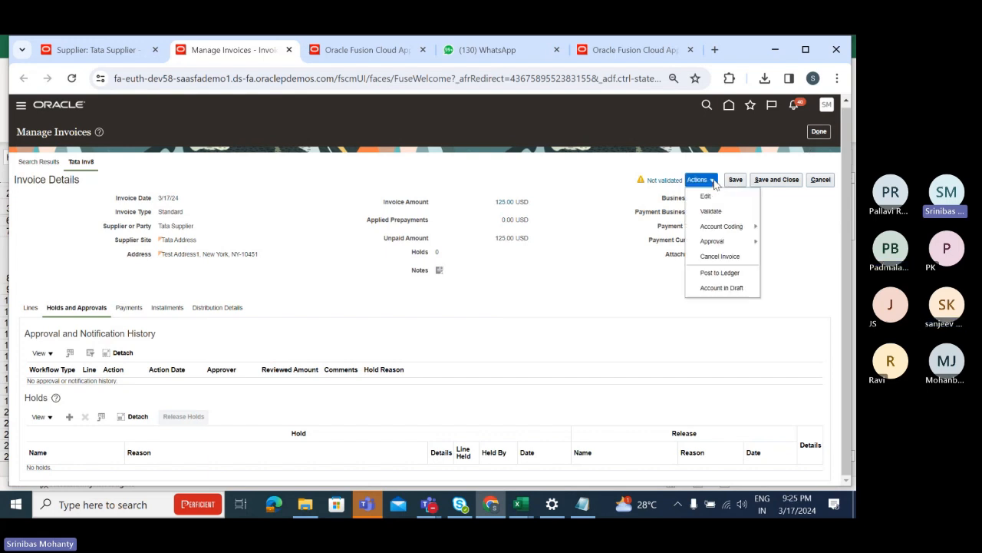
pyautogui.click(568, 289)
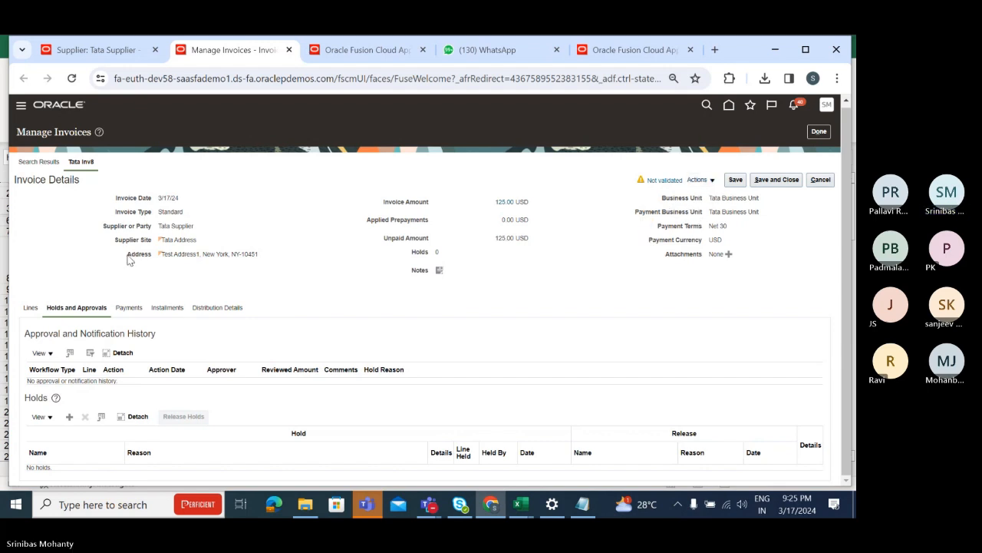
pyautogui.click(31, 308)
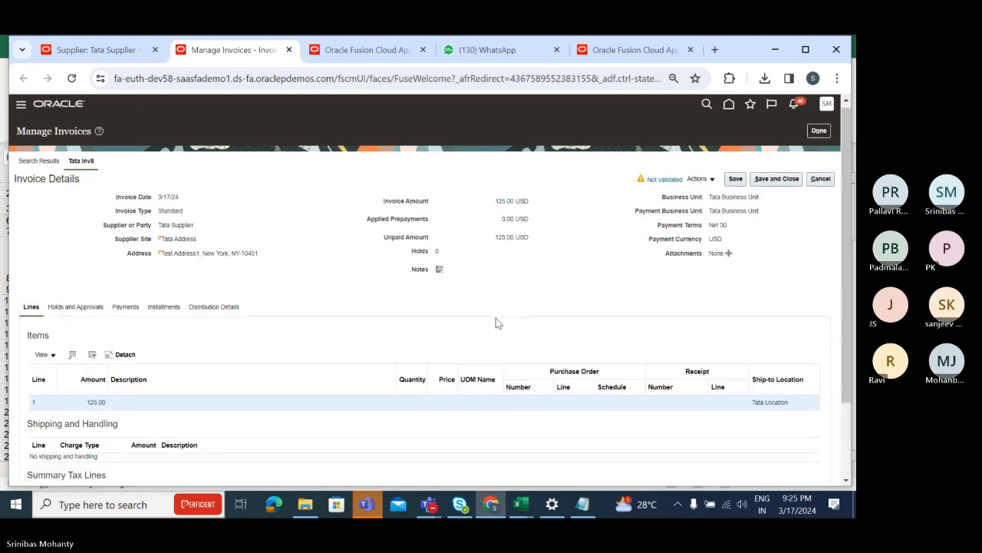
pyautogui.scroll(-2, 496, 323)
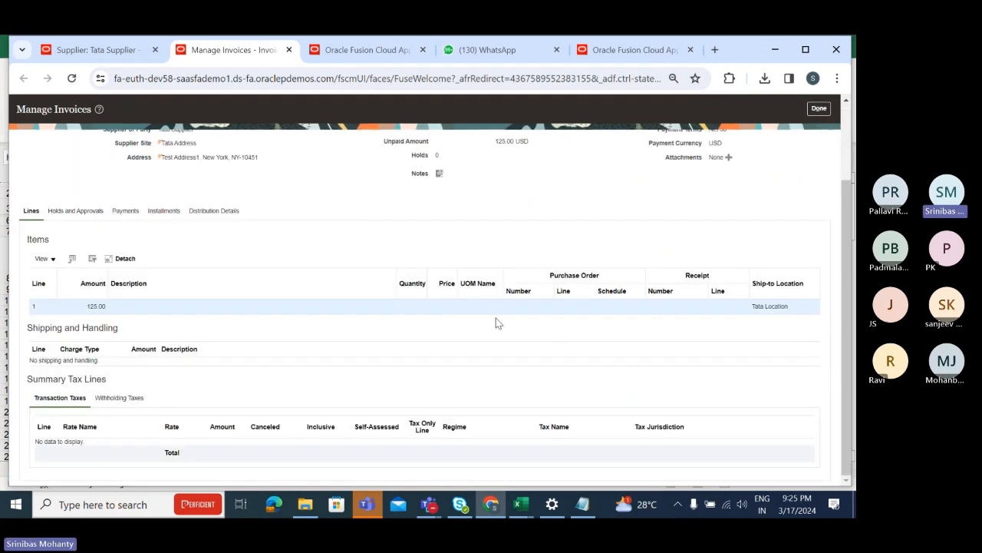
pyautogui.click(215, 211)
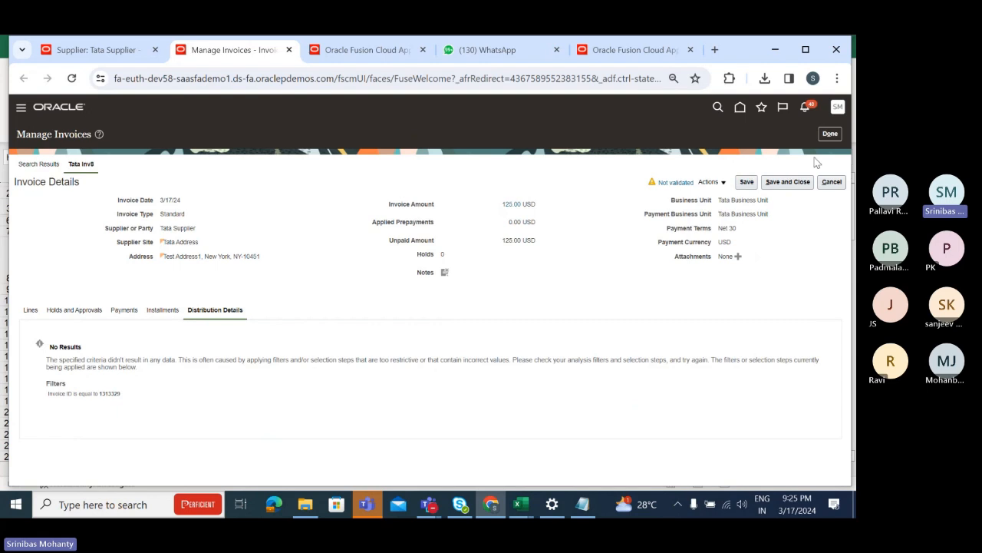
pyautogui.click(30, 310)
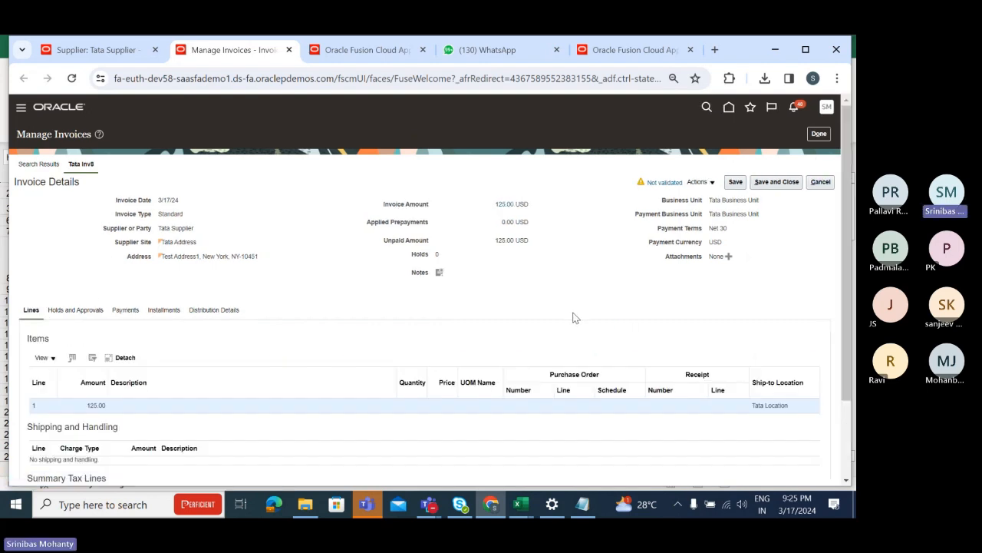
pyautogui.scroll(-2, 254, 390)
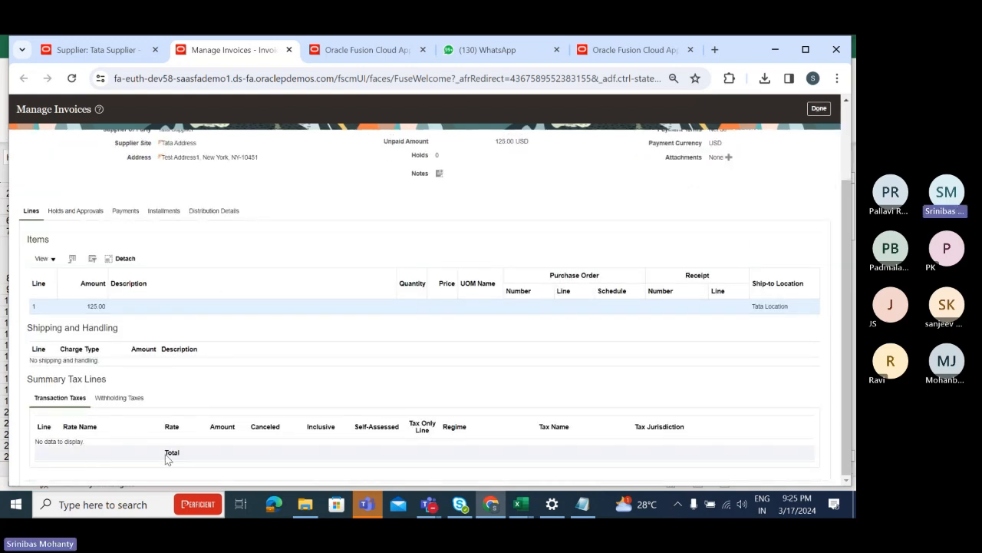
pyautogui.scroll(2, 278, 435)
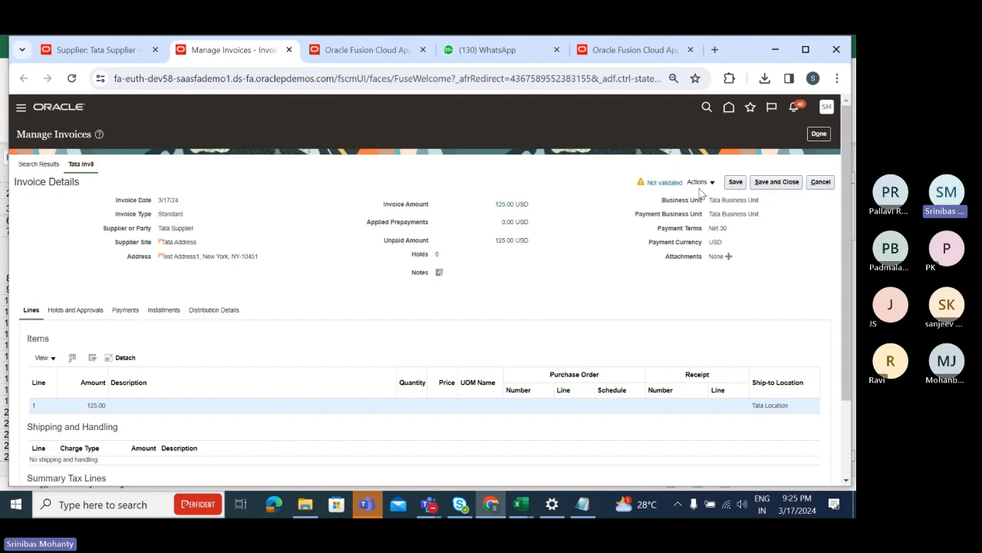
# Open invoice Tata Inv8 for editing and bring up the account segments of line 1's distribution combination
pyautogui.click(699, 182)
pyautogui.click(706, 199)
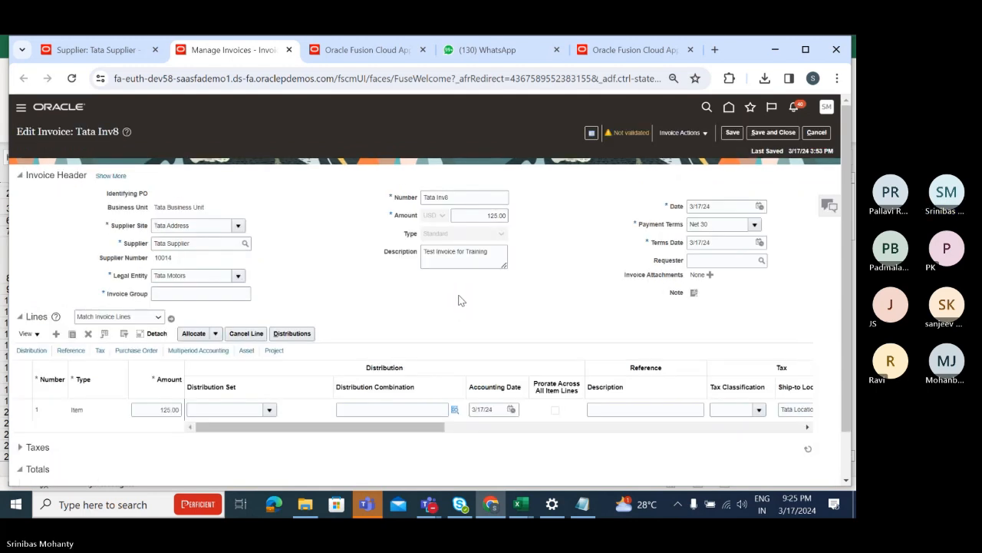
pyautogui.scroll(-1, 450, 270)
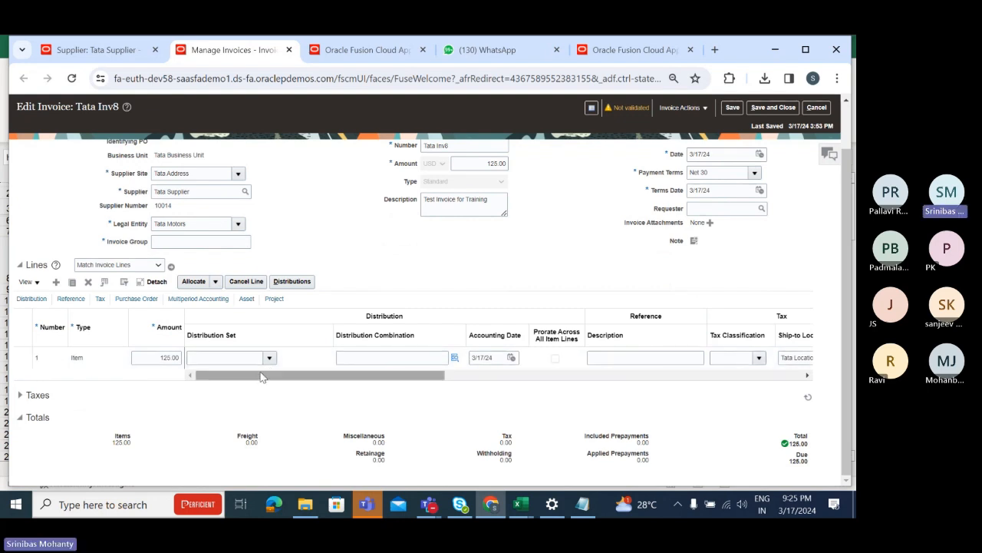
pyautogui.click(456, 358)
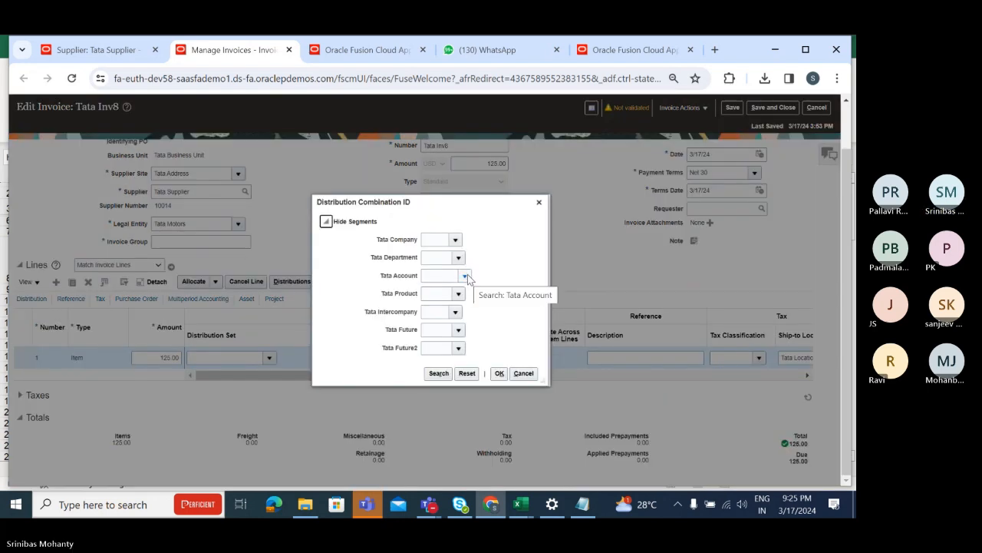
# Switch to the CreateQuickInvoices workbook, select the first invoice's Distribution Combination cell, and widen that column to fit its heading
pyautogui.moveTo(520, 505)
pyautogui.click(604, 467)
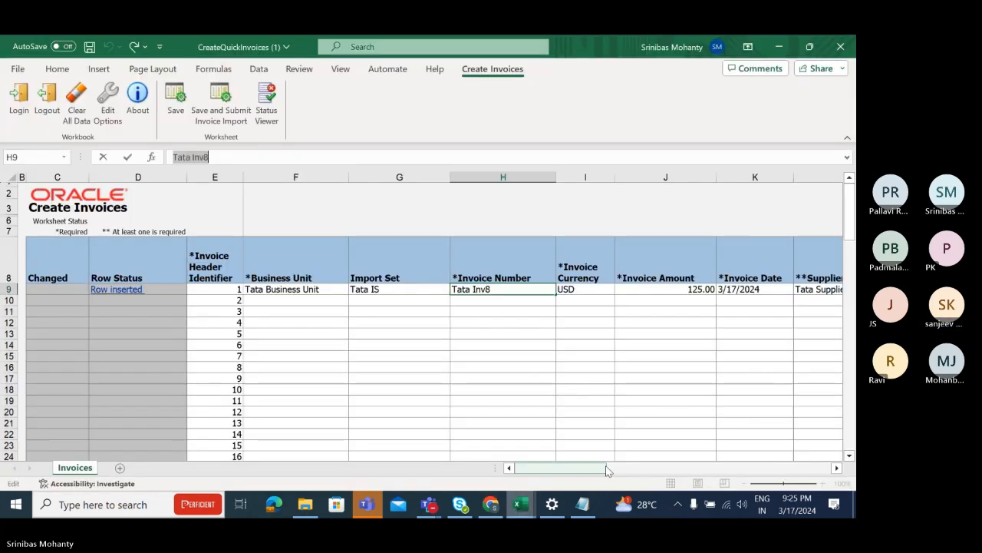
pyautogui.moveTo(606, 469); pyautogui.dragTo(784, 469)
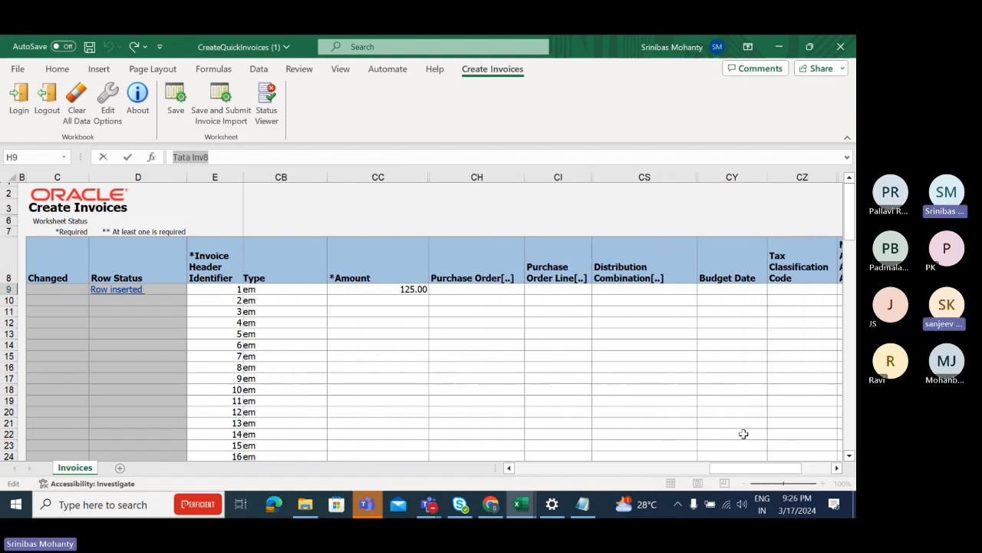
pyautogui.click(618, 289)
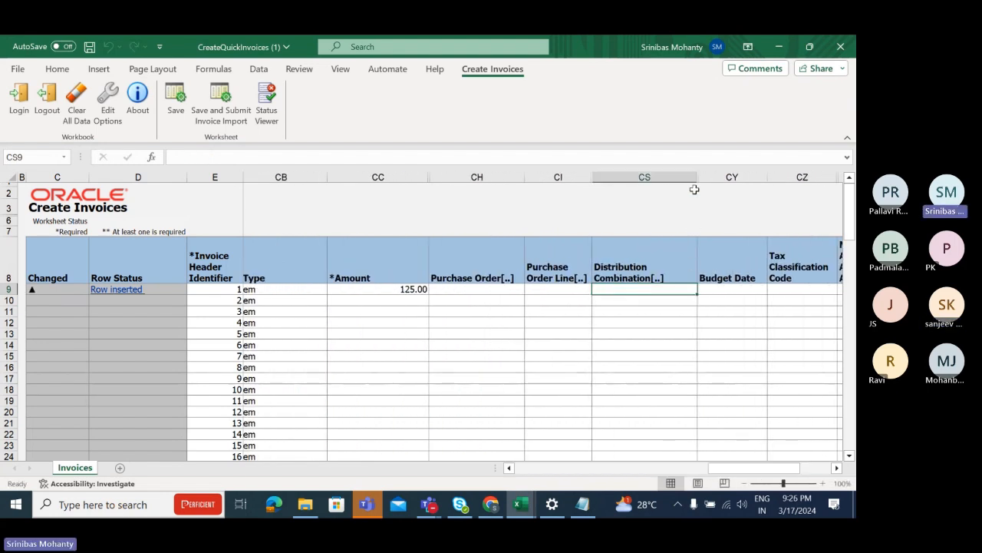
pyautogui.moveTo(697, 172); pyautogui.dragTo(726, 171)
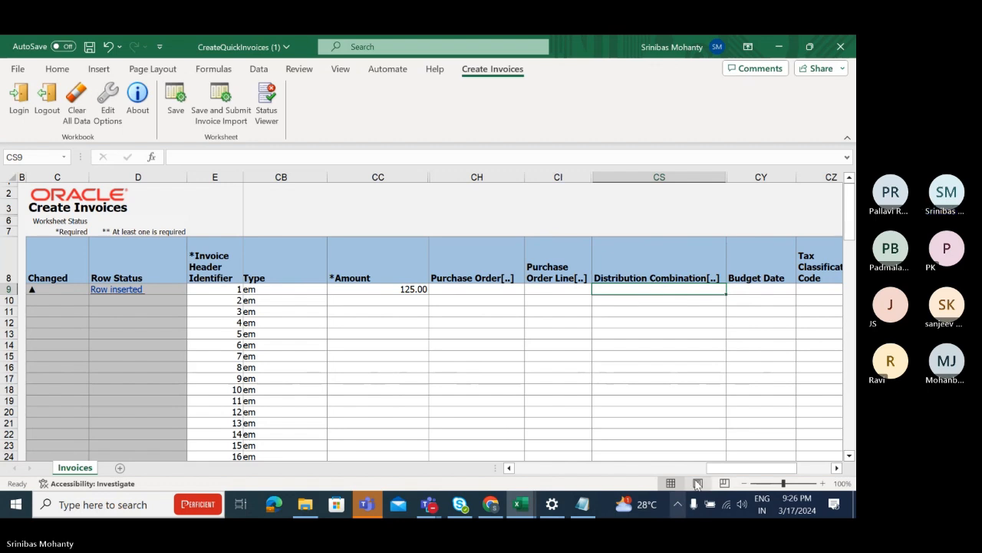
# Return to the Oracle invoice and assign line 1 distribution combination 901.120.78630.201.10.0000.0000 by searching on Tata Company 901 (Tata Motors)
pyautogui.moveTo(747, 465); pyautogui.dragTo(756, 465)
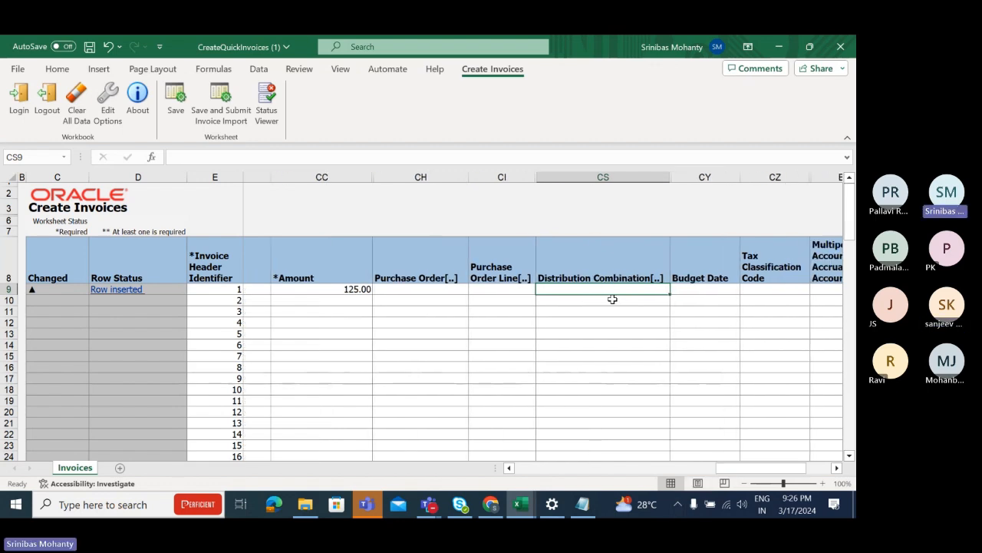
pyautogui.hotkey('alt', 'Tab')
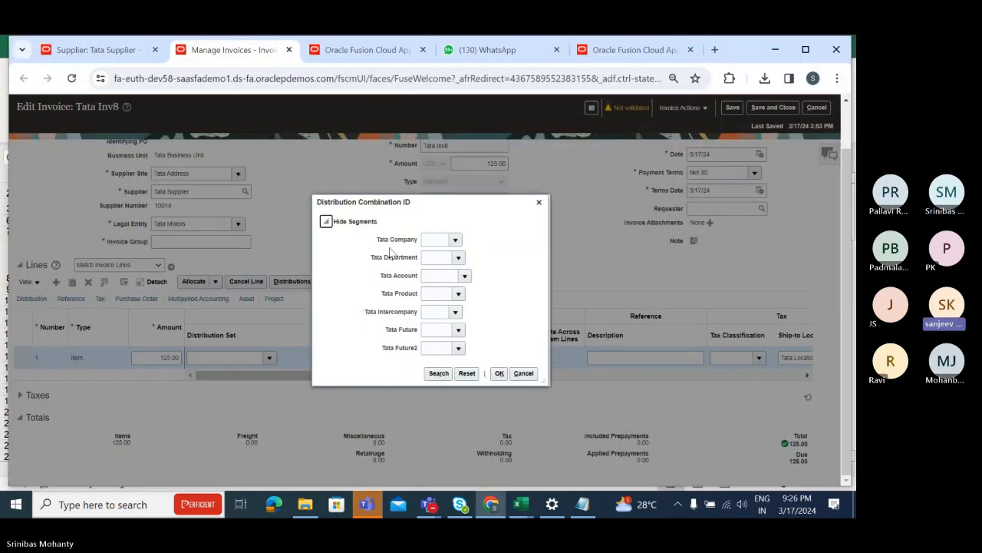
pyautogui.click(457, 241)
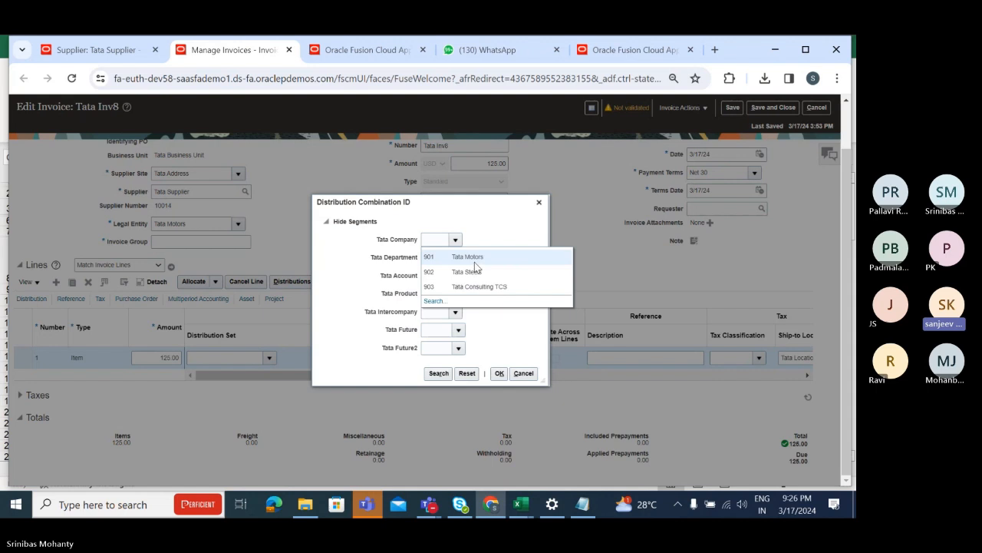
pyautogui.click(473, 258)
pyautogui.click(439, 373)
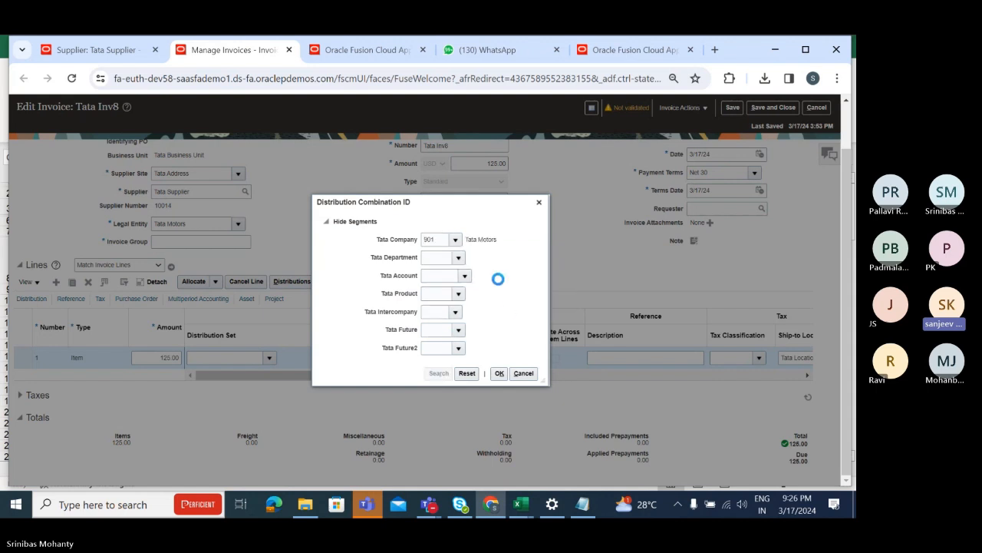
pyautogui.click(407, 263)
pyautogui.click(499, 442)
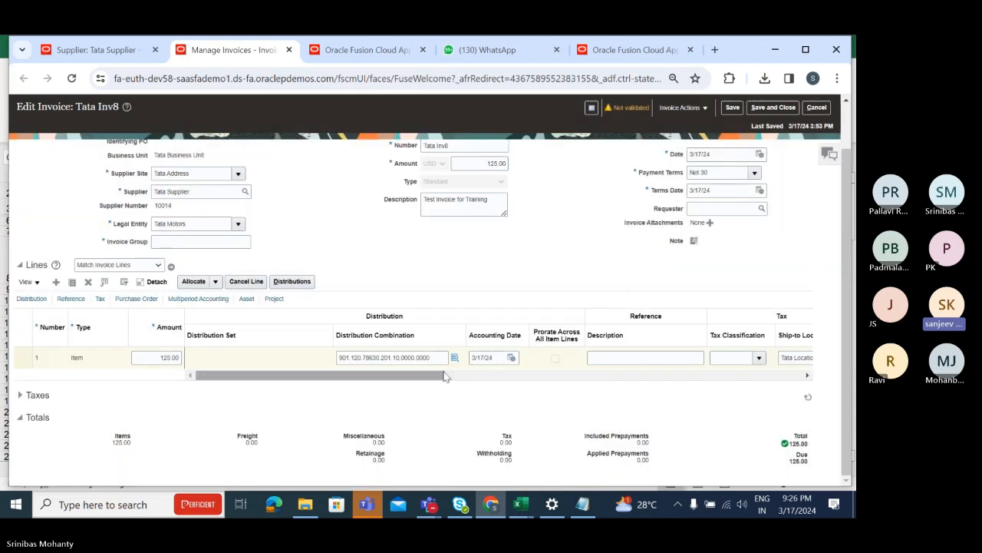
# Fill in the required Invoice Group as TEST GROUP2 and save invoice Tata Inv8
pyautogui.click(733, 109)
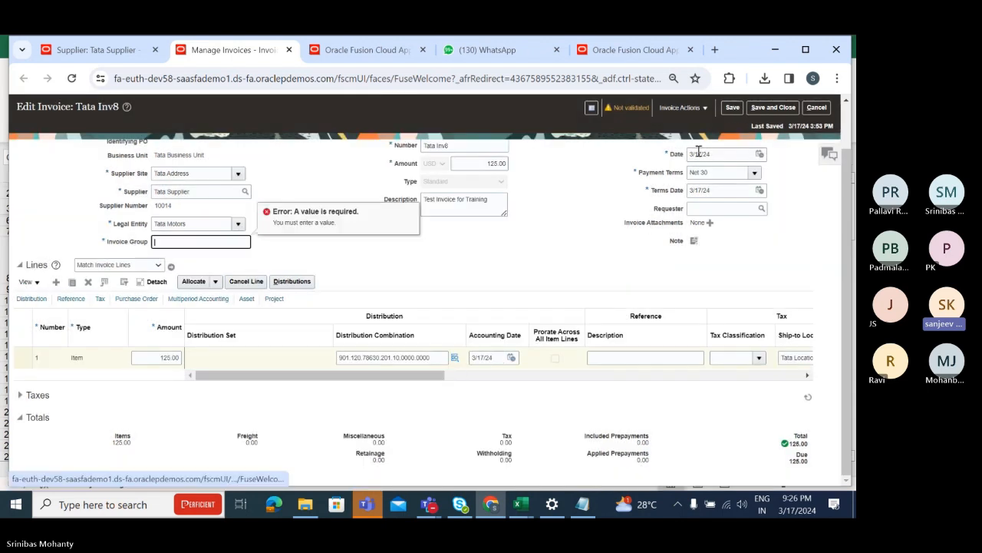
pyautogui.click(185, 243)
pyautogui.write('T')
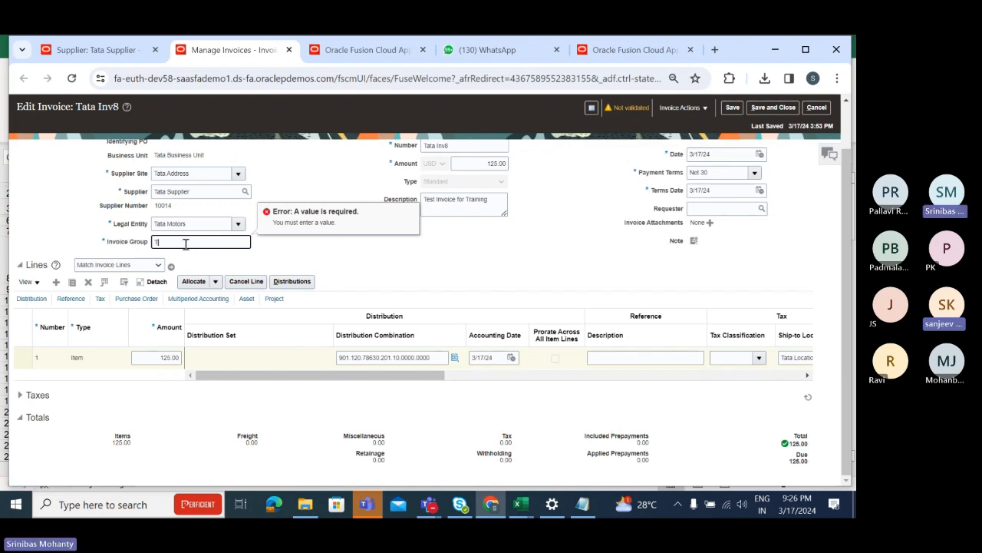
pyautogui.write('EST GROUP2')
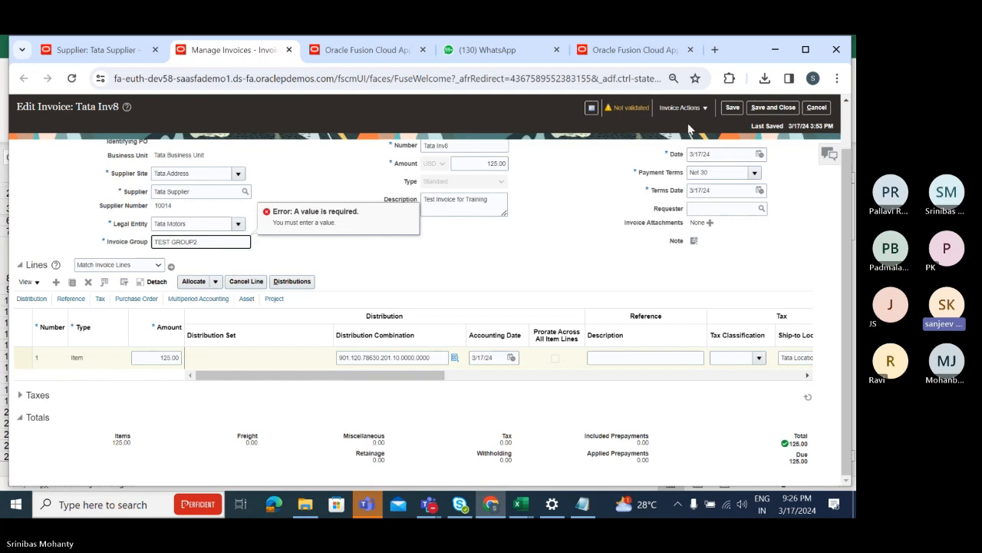
pyautogui.click(733, 108)
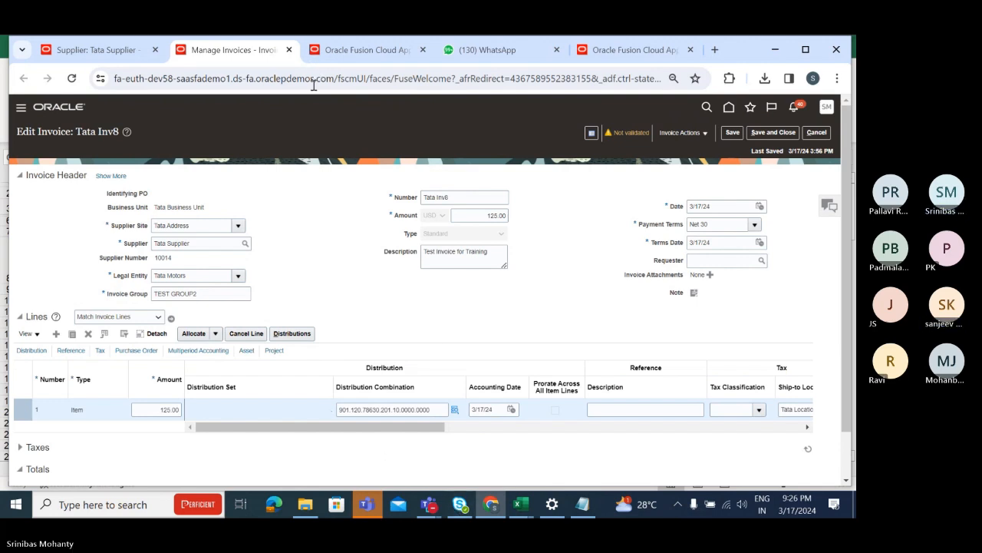
# Switch to the Fusion Finance Training meeting in Teams, mute all participants, and minimize the meeting window
pyautogui.moveTo(432, 511)
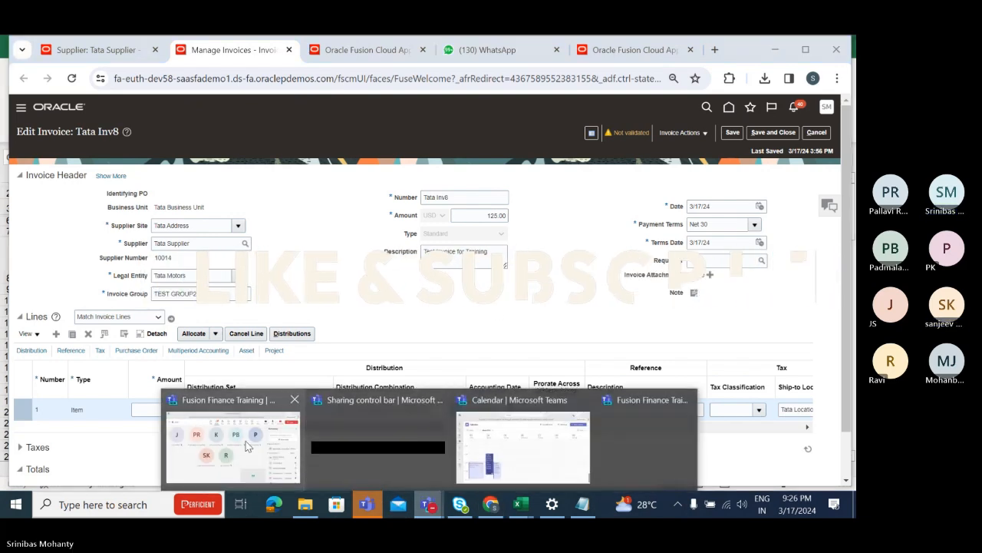
pyautogui.click(255, 458)
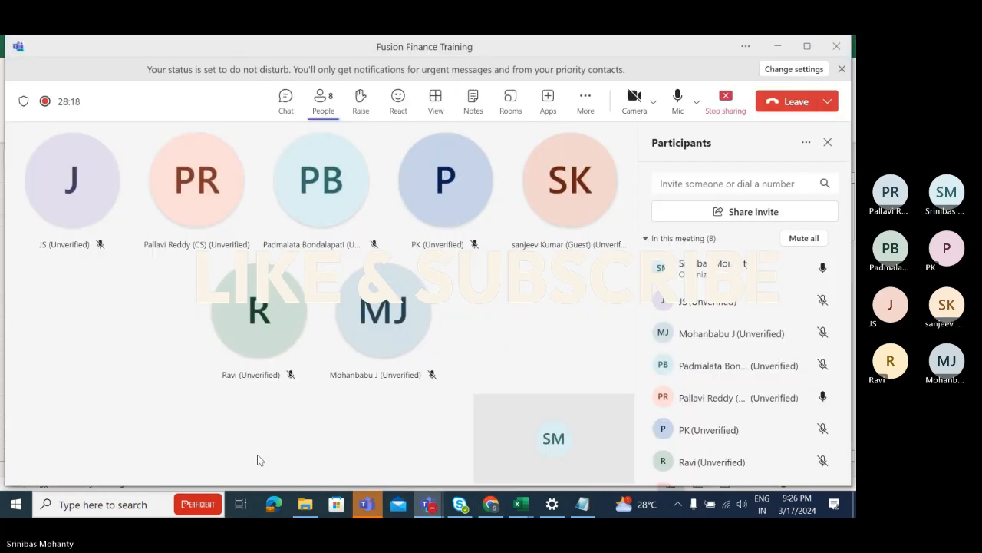
pyautogui.click(806, 240)
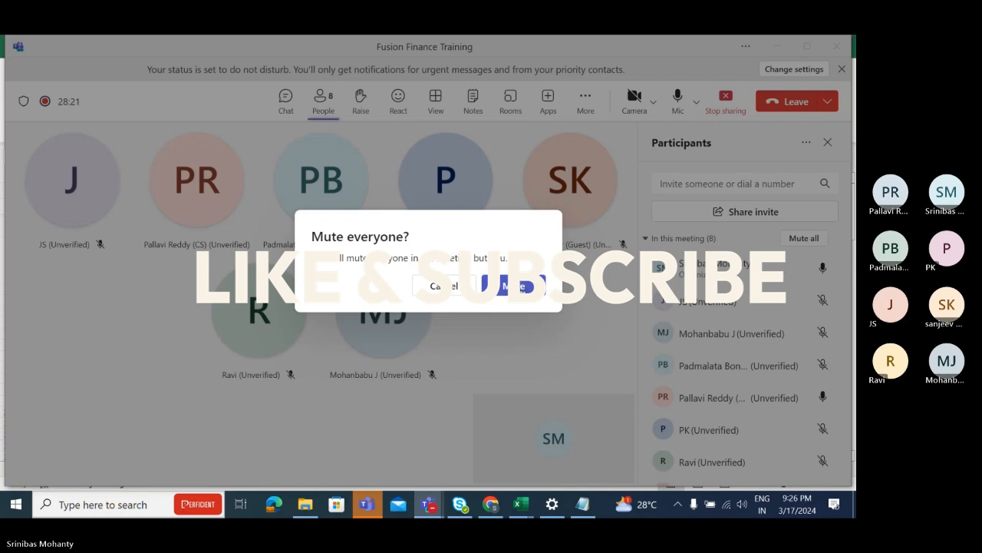
pyautogui.click(521, 286)
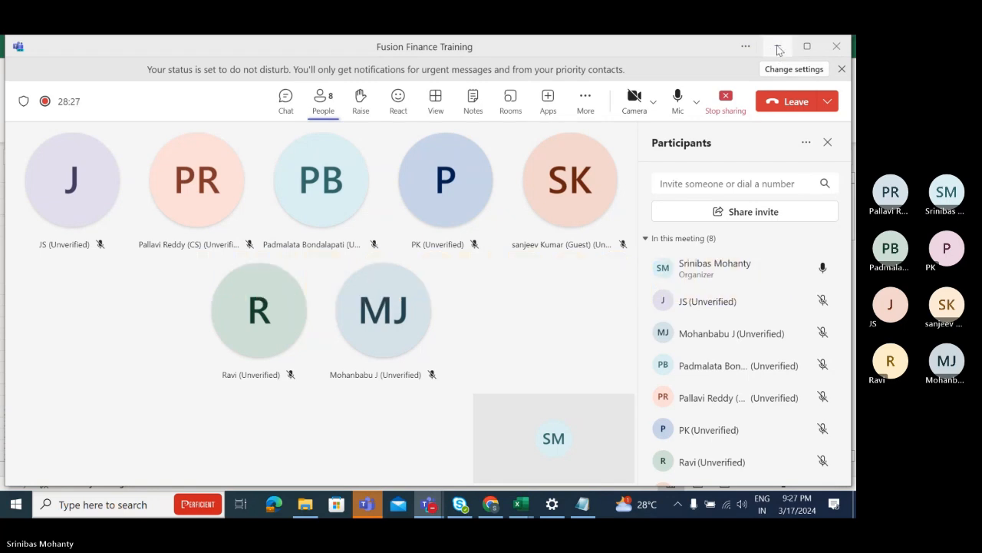
pyautogui.click(778, 48)
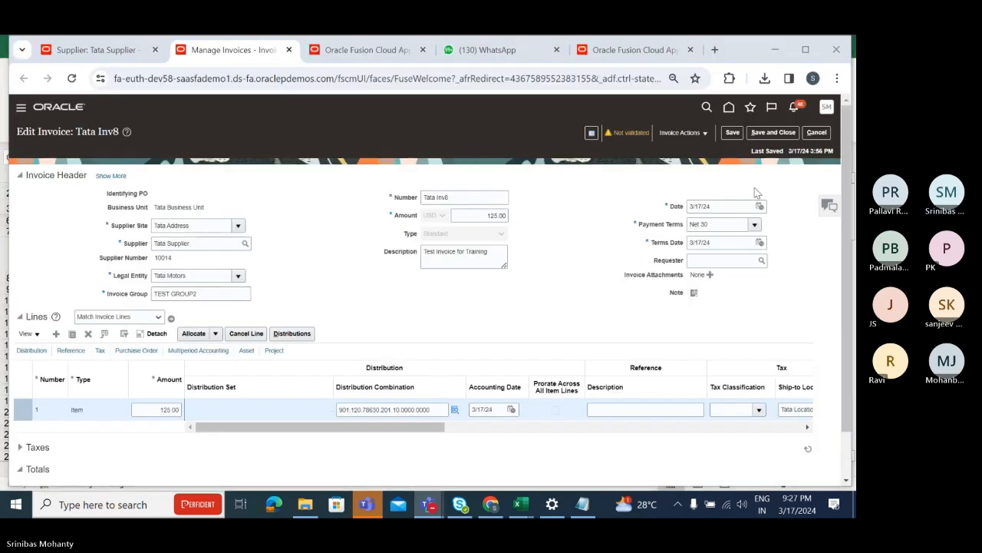
pyautogui.moveTo(423, 494)
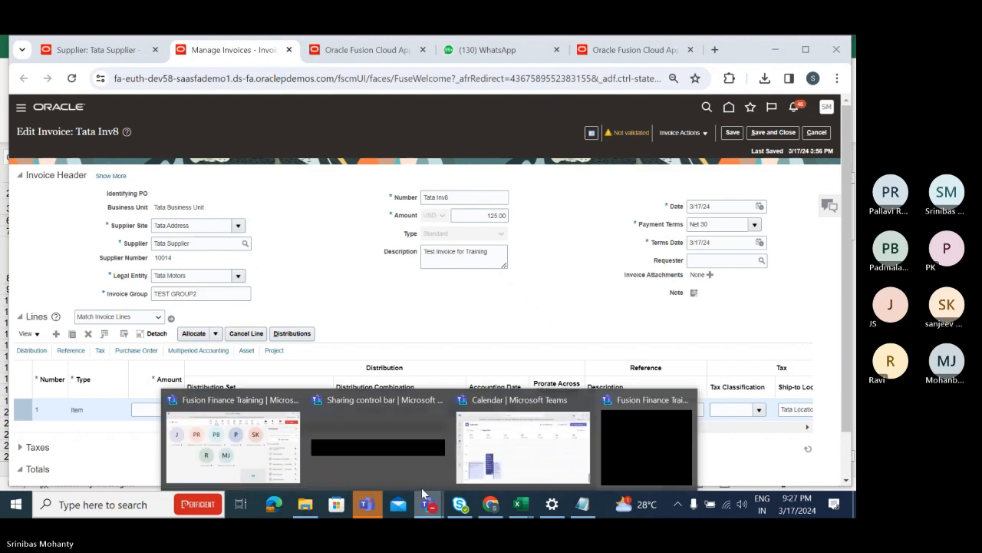
pyautogui.click(230, 444)
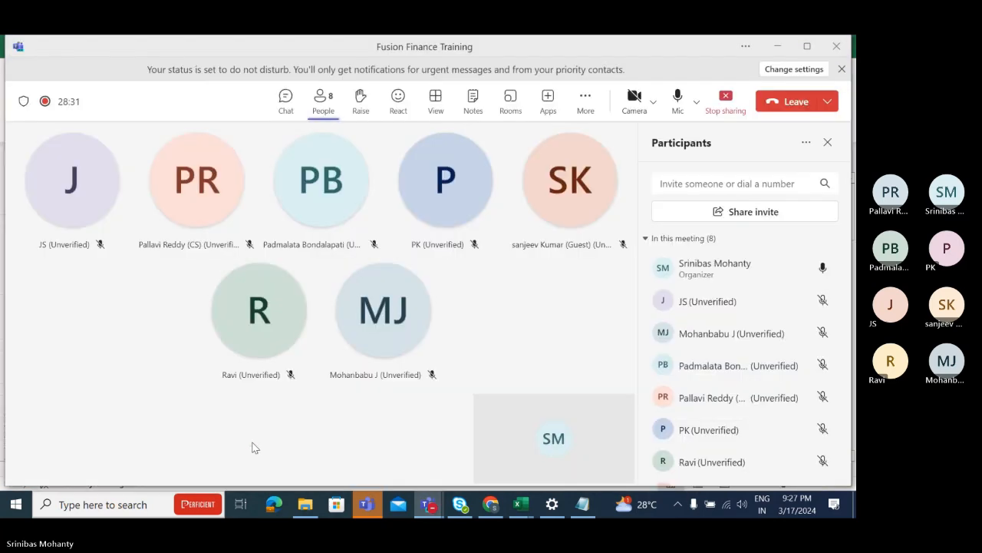
pyautogui.click(777, 46)
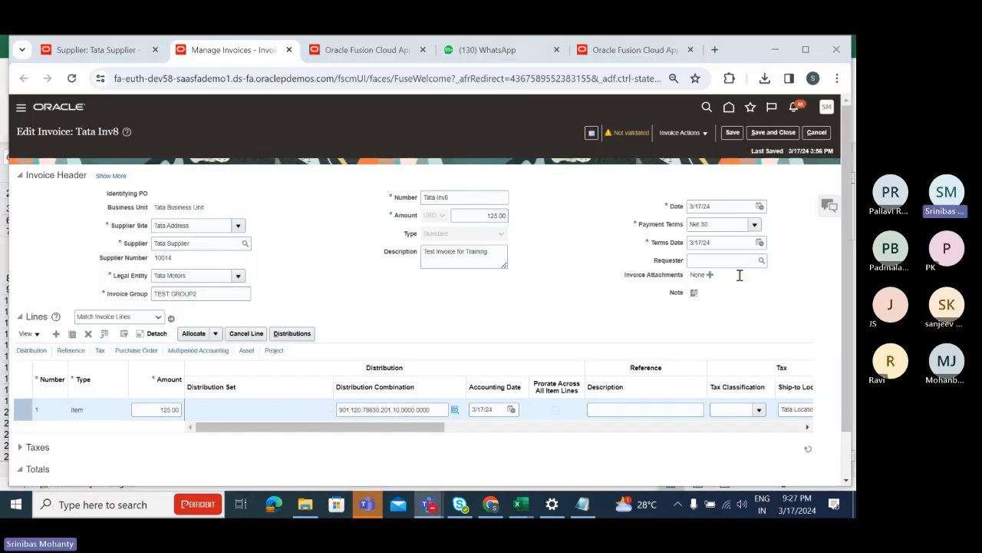
# Validate invoice Tata Inv8
pyautogui.click(700, 135)
pyautogui.click(685, 179)
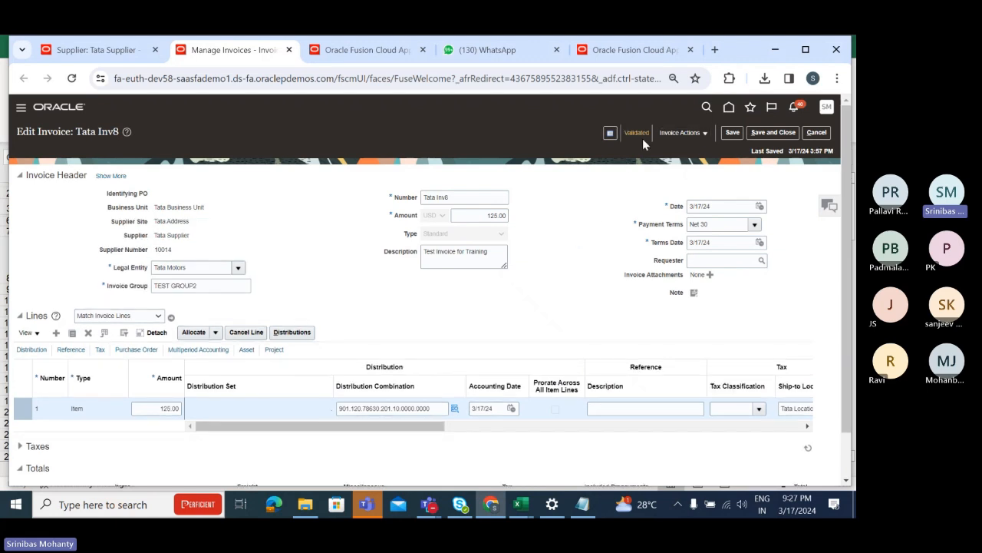
pyautogui.click(683, 135)
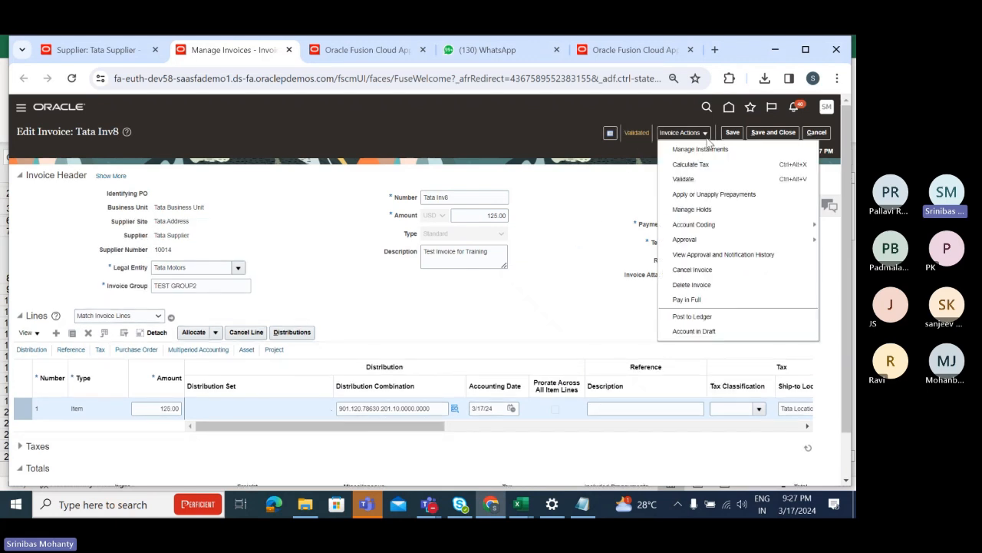
pyautogui.click(605, 239)
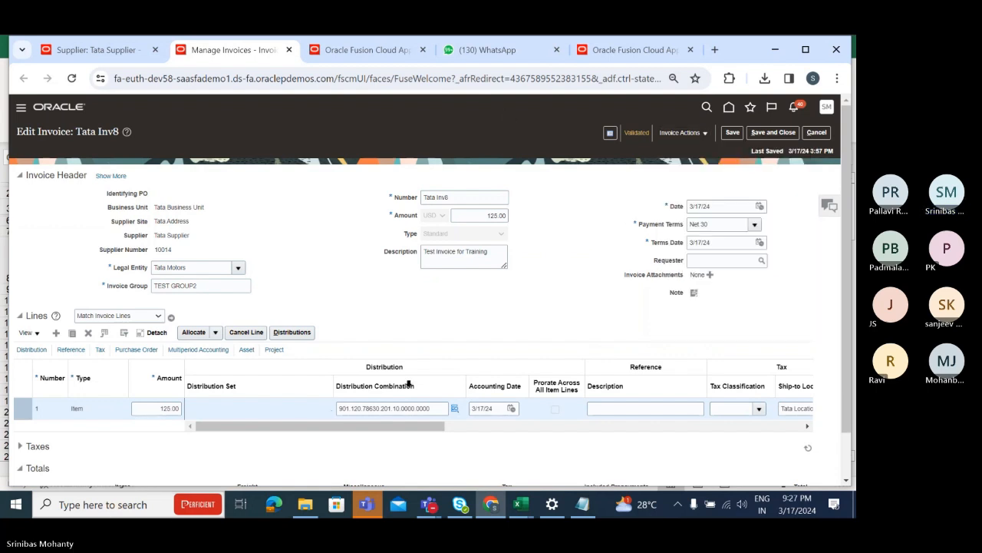
pyautogui.moveTo(519, 506)
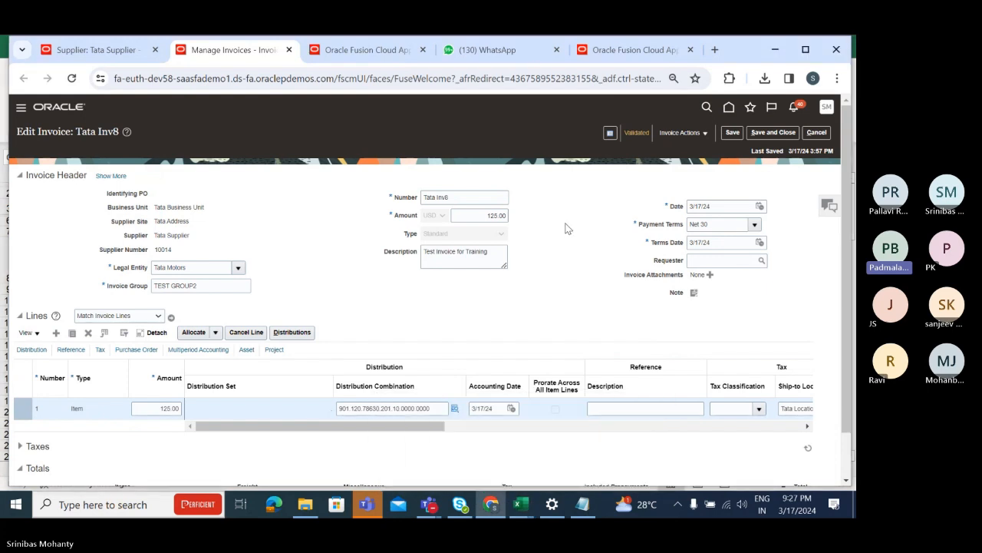
pyautogui.click(703, 132)
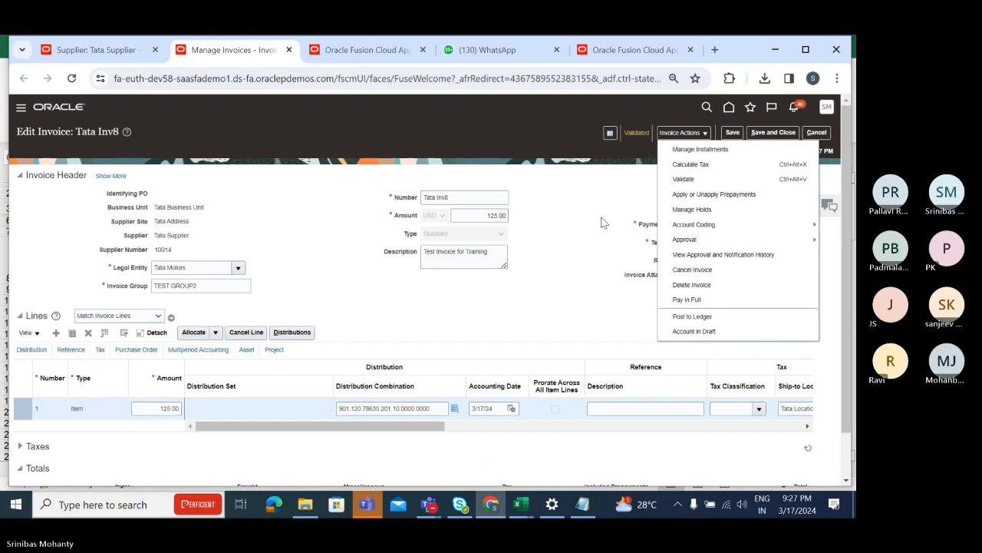
pyautogui.click(578, 284)
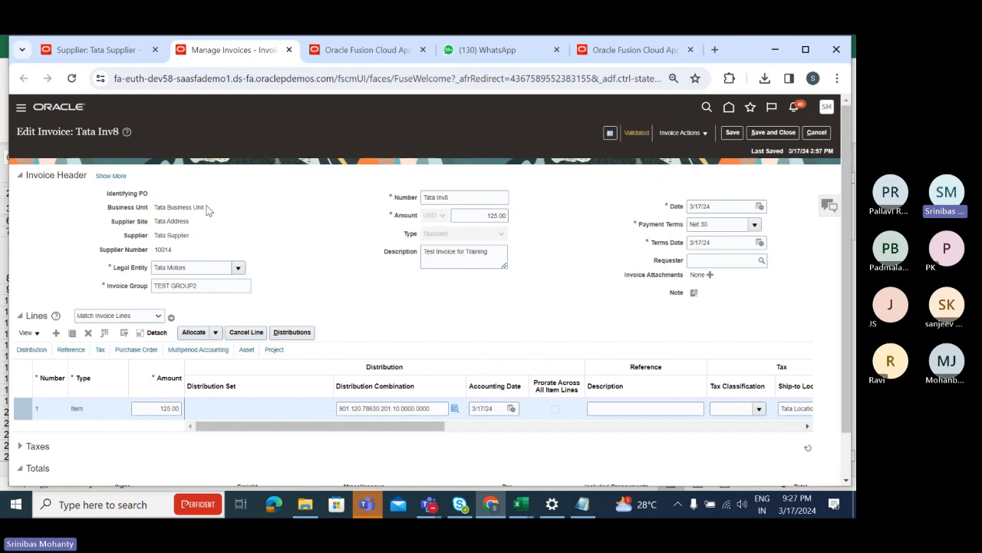
pyautogui.moveTo(205, 209); pyautogui.dragTo(154, 207)
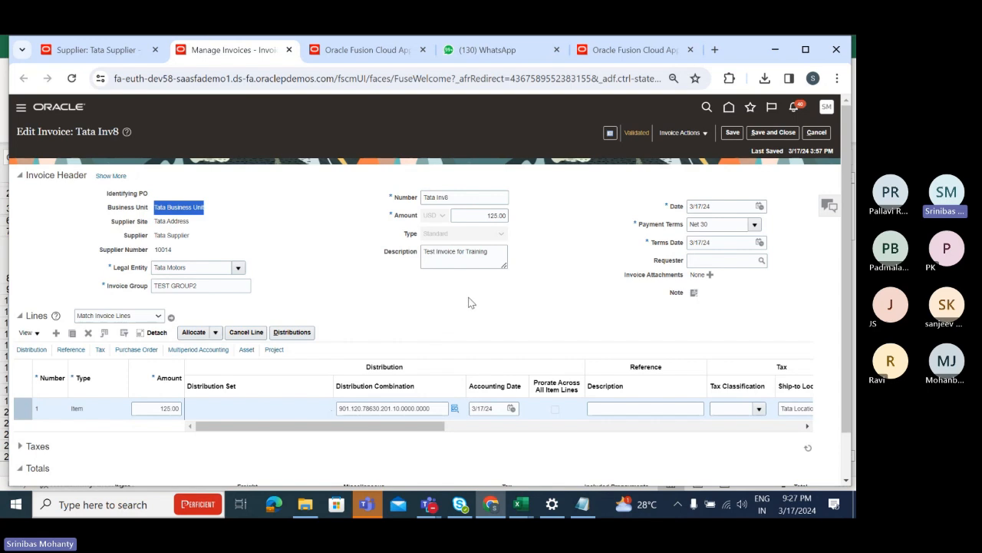
pyautogui.click(405, 305)
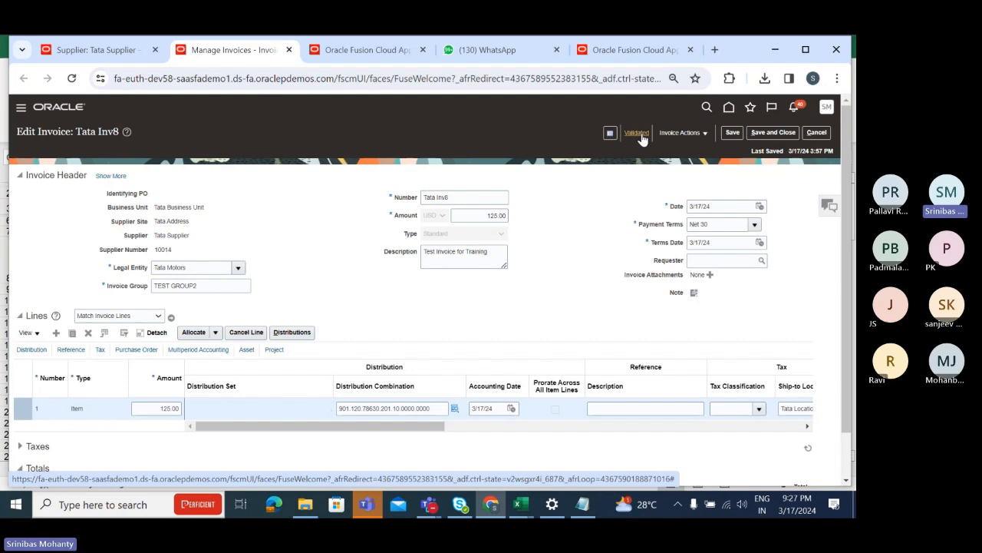
# Calculate tax for invoice Tata Inv8 and expand the Taxes section to check its transaction tax lines
pyautogui.click(682, 133)
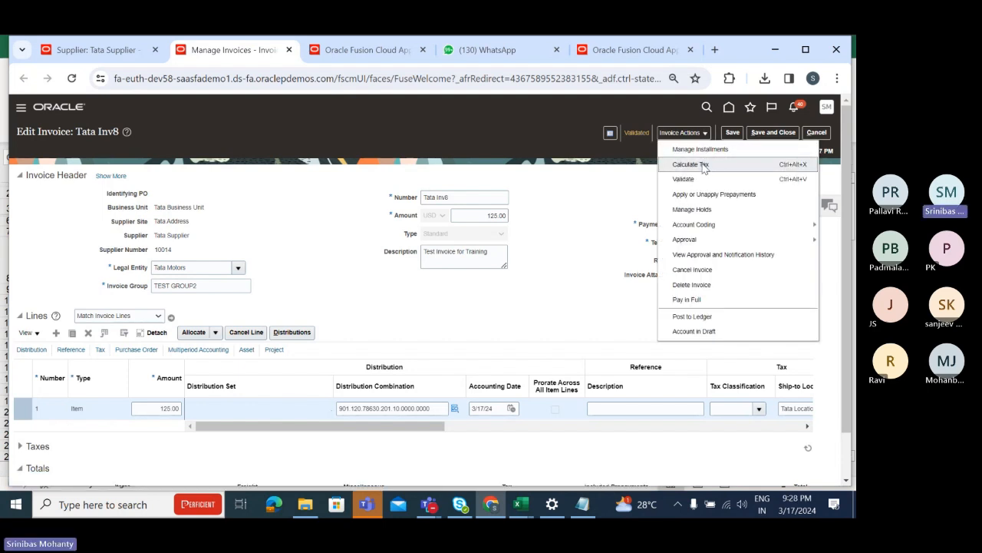
pyautogui.click(703, 166)
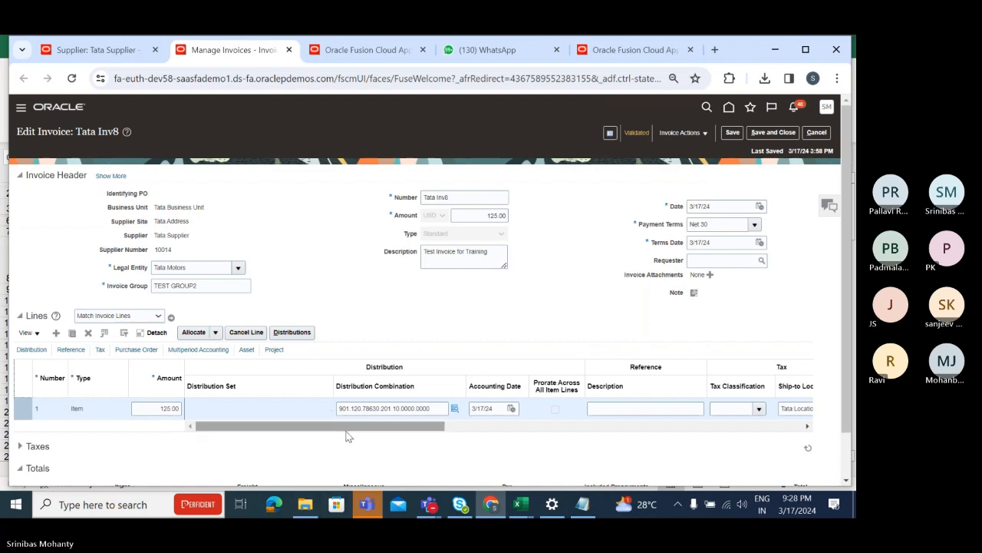
pyautogui.moveTo(347, 436); pyautogui.dragTo(307, 437)
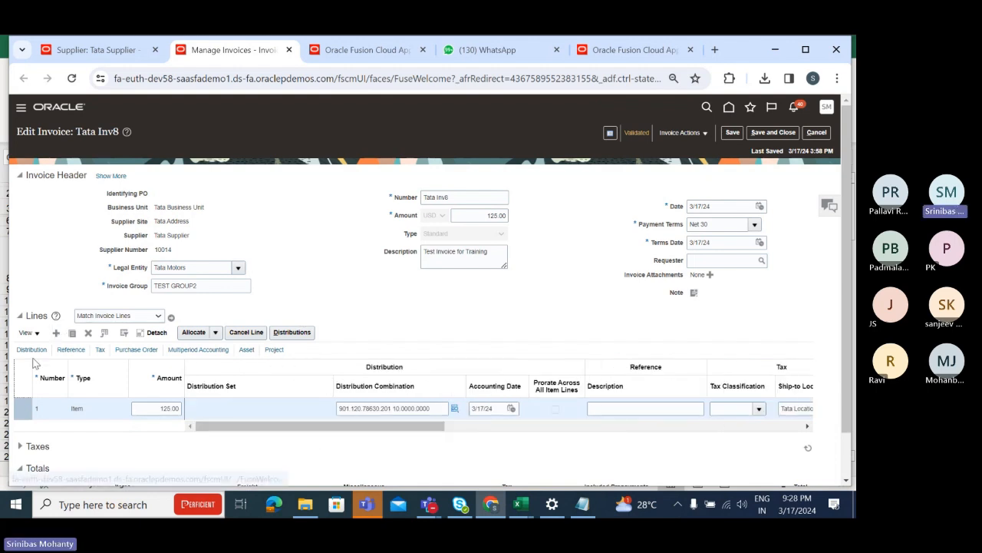
pyautogui.scroll(-1, 85, 381)
pyautogui.click(20, 396)
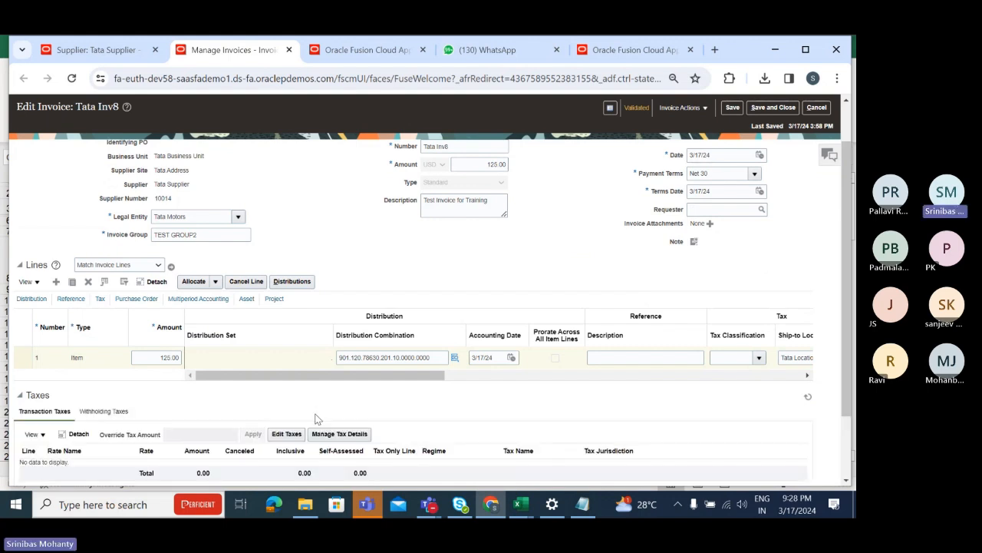
pyautogui.scroll(1, 691, 307)
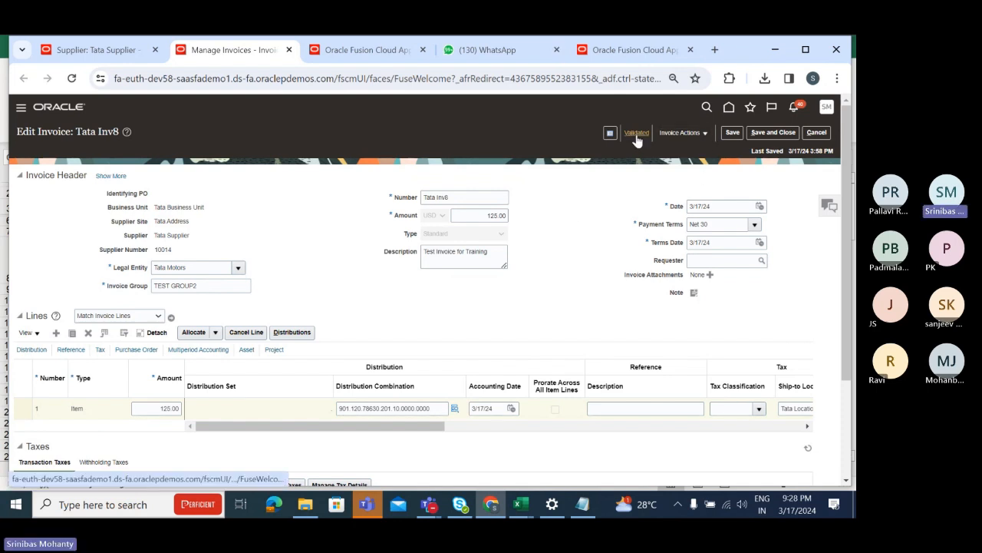
pyautogui.click(680, 132)
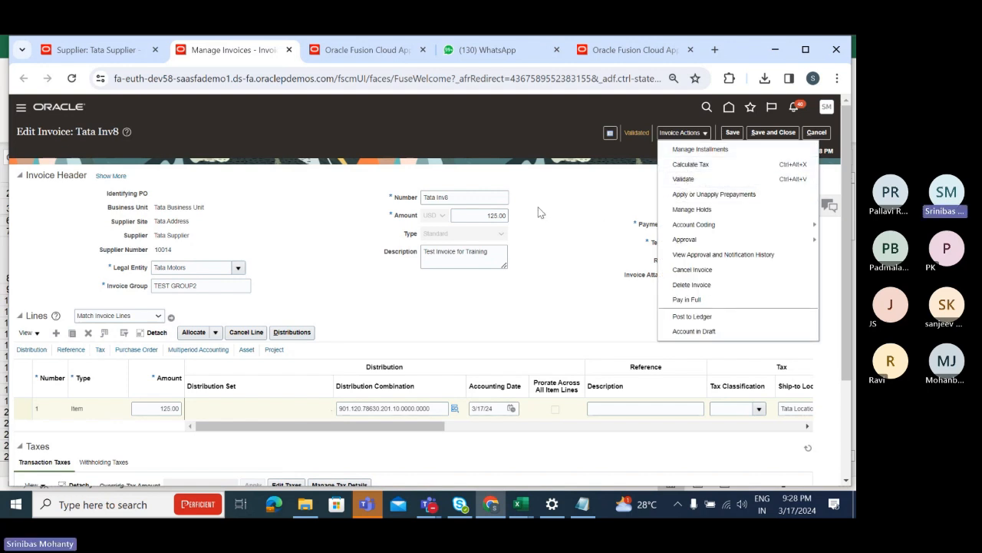
pyautogui.click(634, 173)
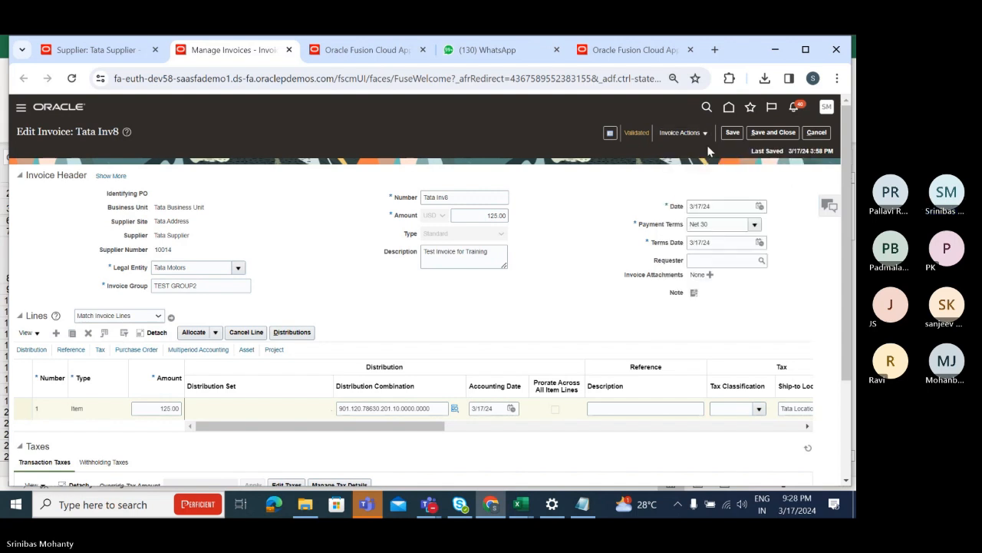
pyautogui.click(682, 133)
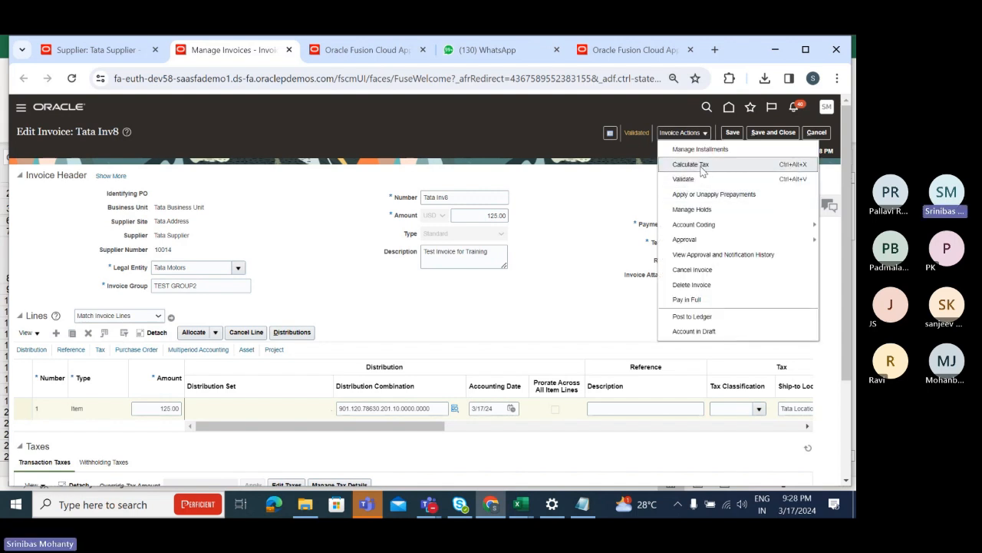
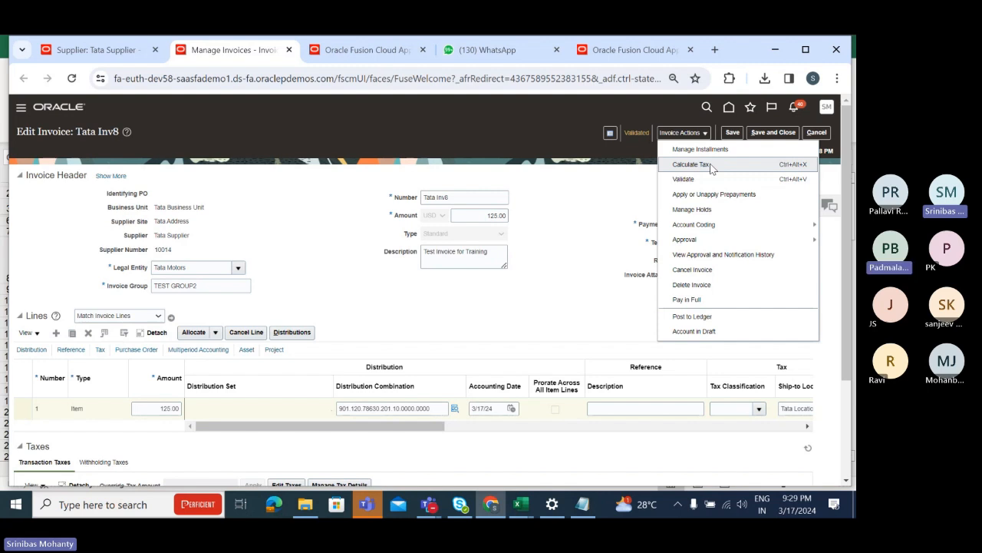
pyautogui.click(516, 326)
pyautogui.click(683, 132)
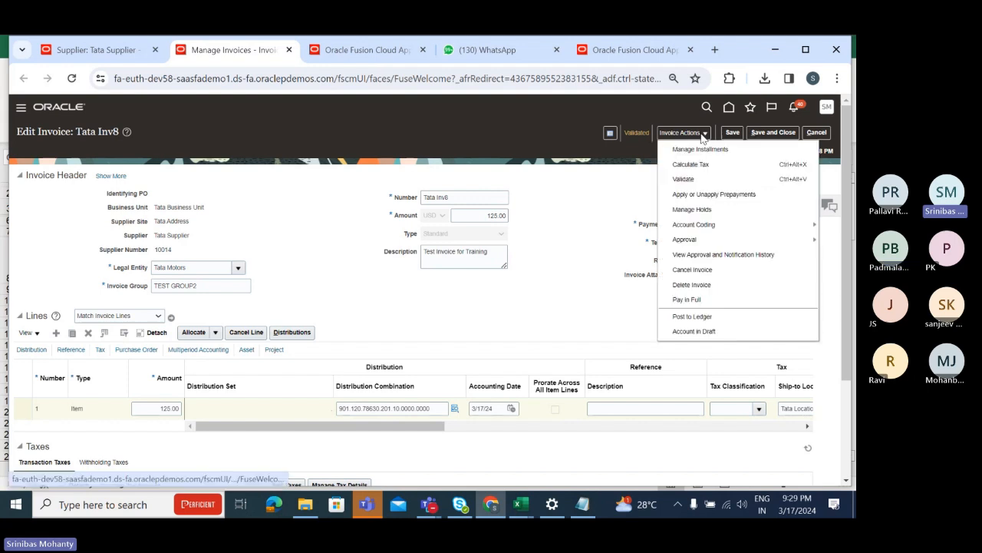
# Examine the actions available for validated invoice Tata Inv8, along with its lines, taxes and totals
pyautogui.click(636, 185)
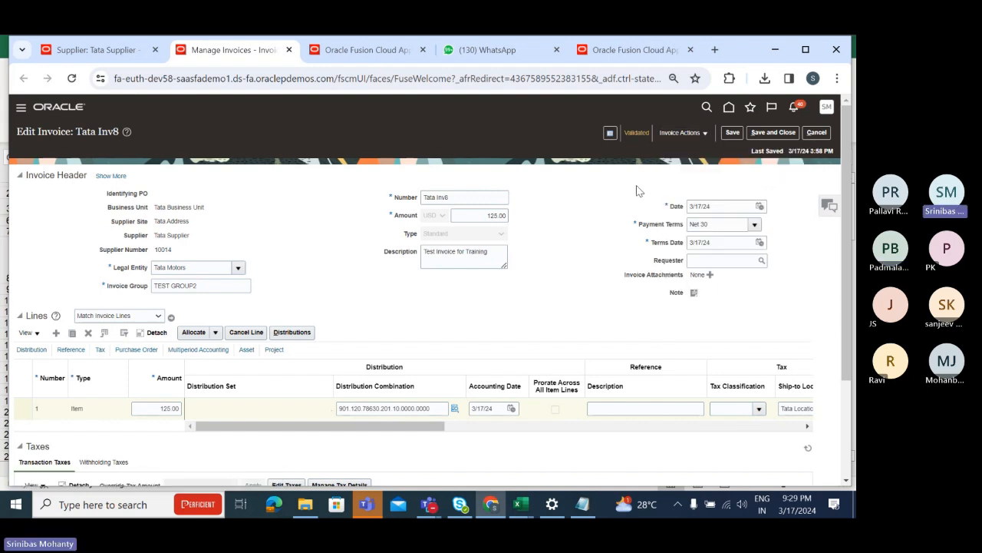
pyautogui.click(707, 133)
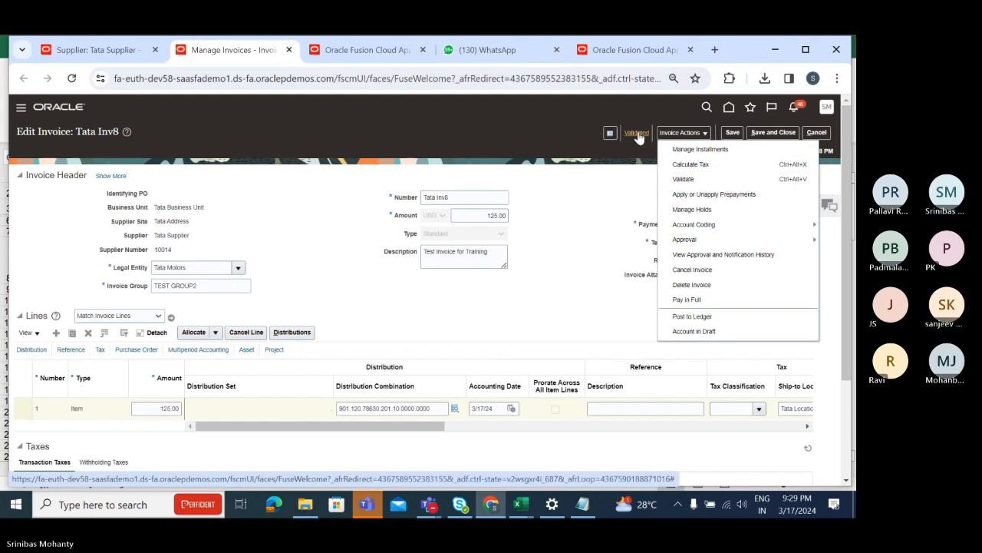
pyautogui.click(691, 164)
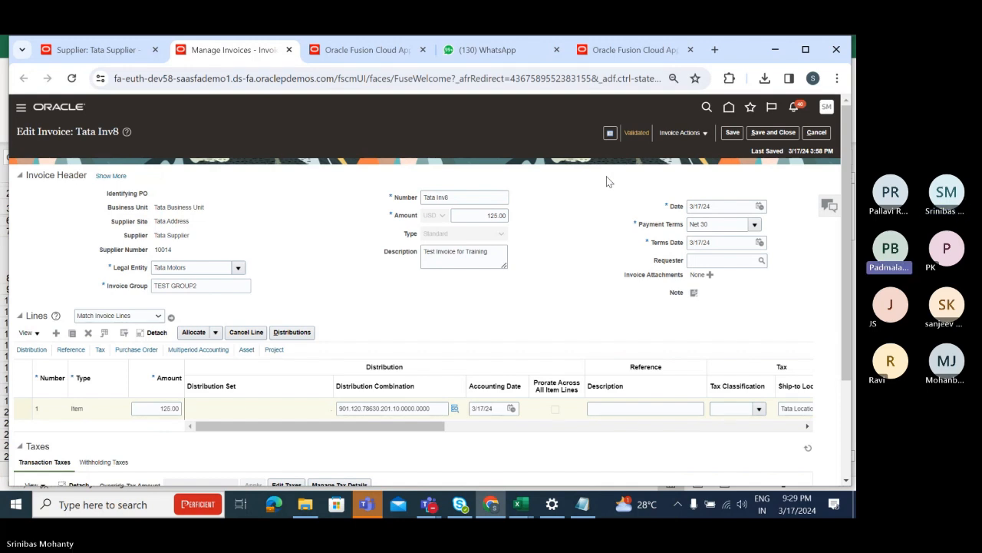
pyautogui.click(700, 135)
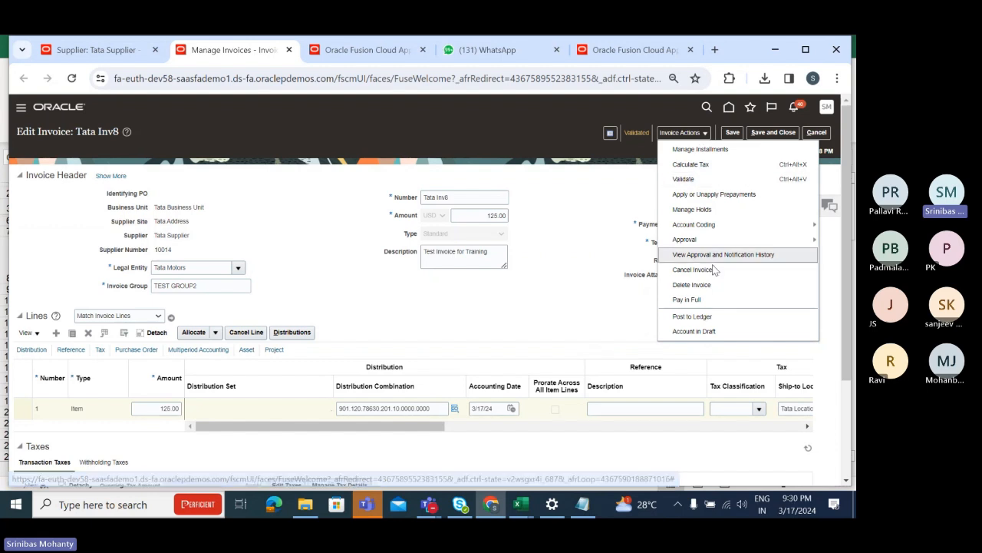
pyautogui.click(562, 186)
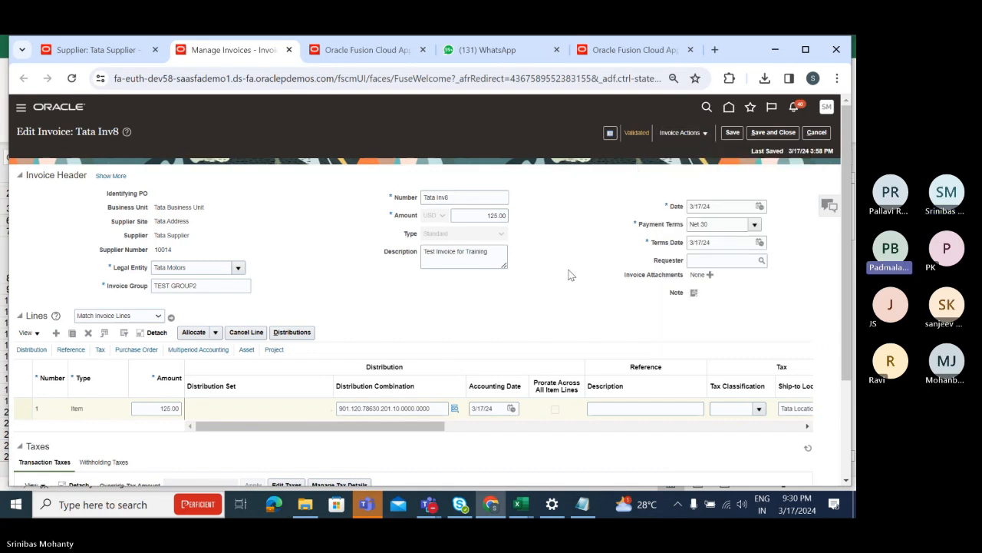
pyautogui.click(705, 135)
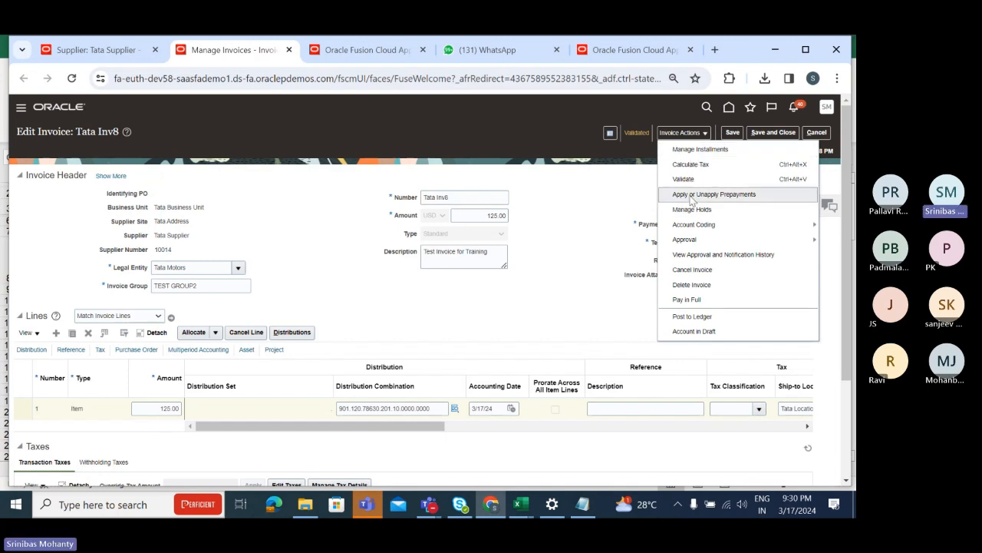
pyautogui.click(689, 301)
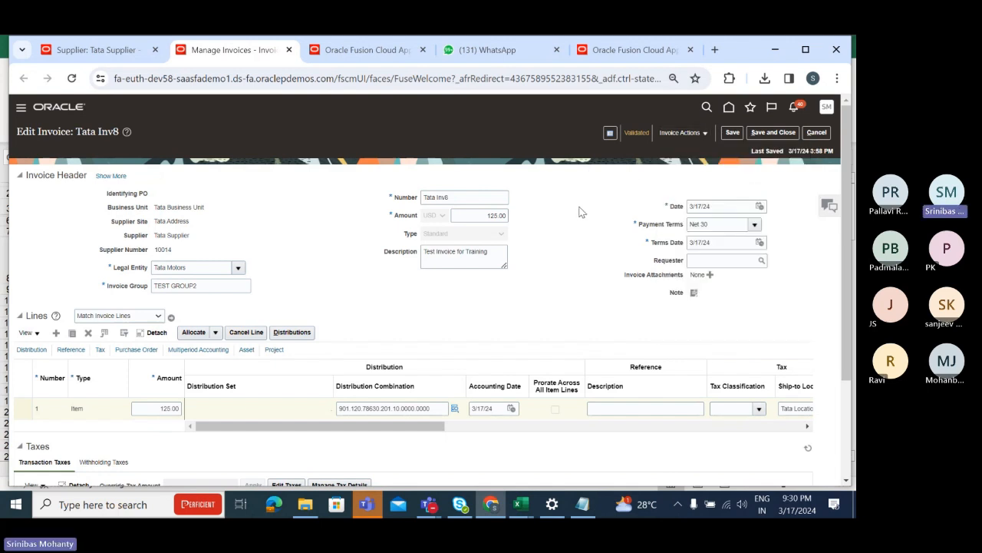
pyautogui.scroll(-3, 398, 316)
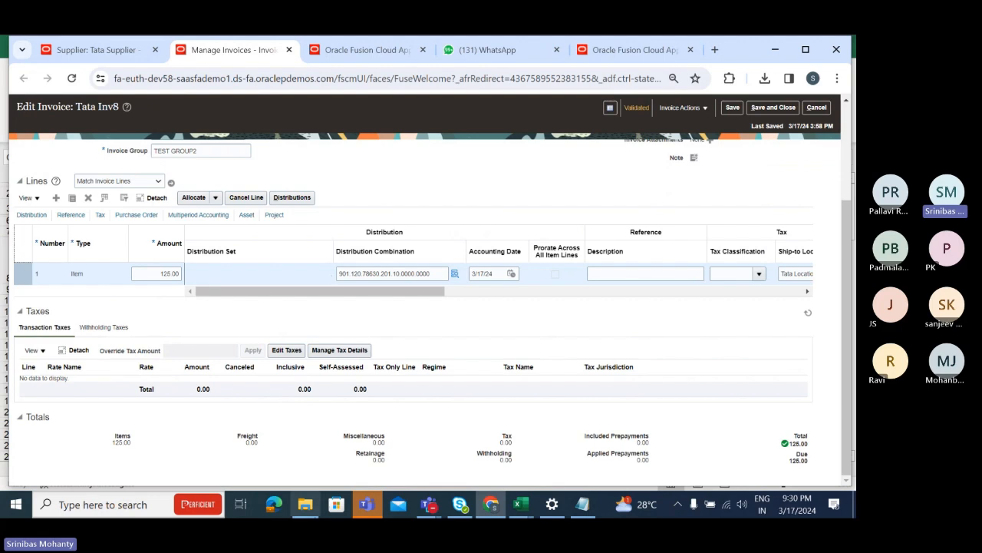
pyautogui.scroll(3, 597, 245)
pyautogui.scroll(1, 597, 246)
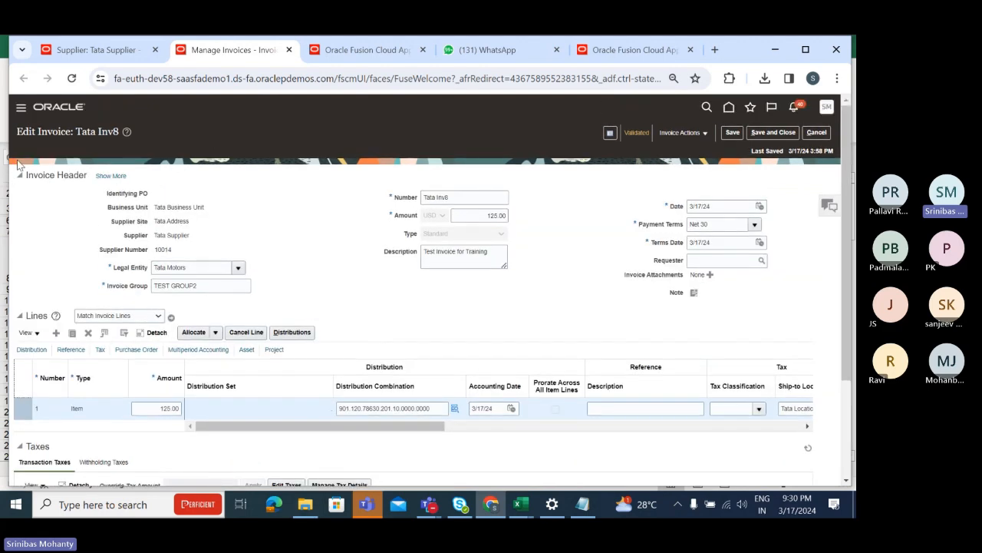
pyautogui.scroll(-3, 81, 304)
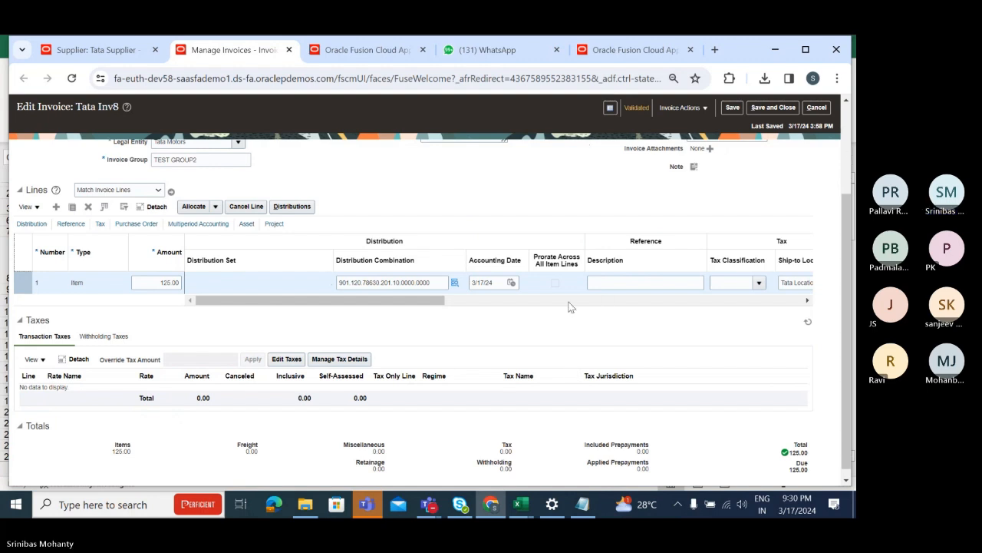
pyautogui.click(95, 283)
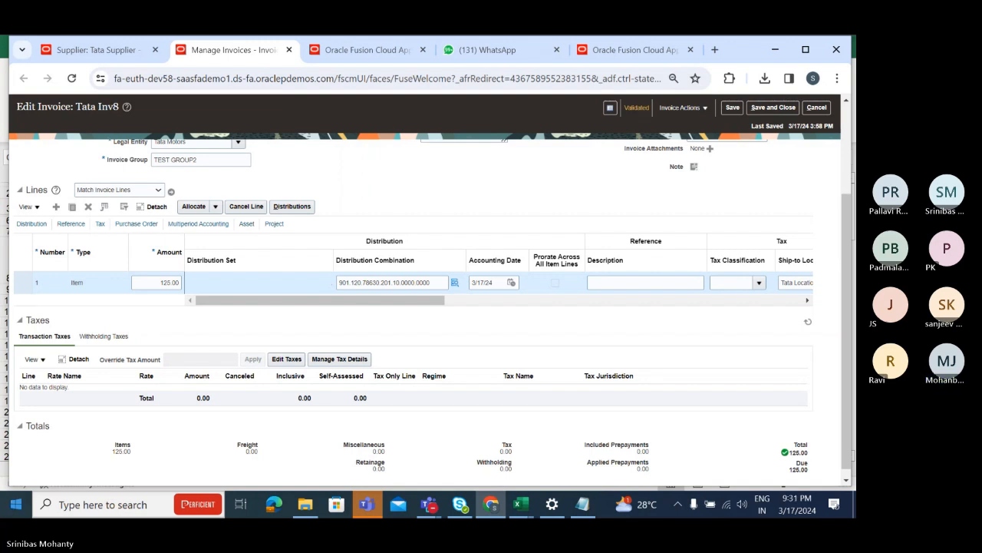
pyautogui.click(704, 109)
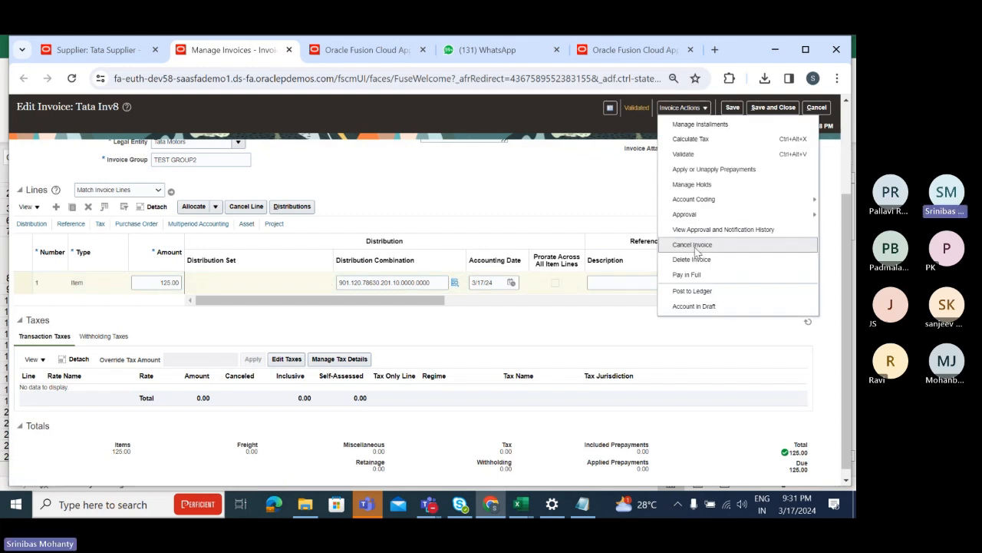
pyautogui.click(536, 174)
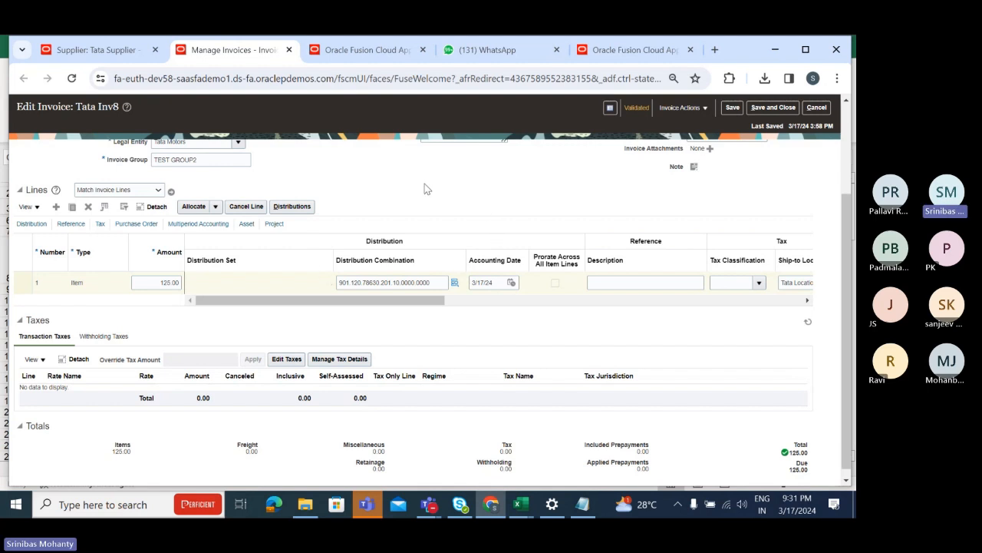
pyautogui.scroll(3, 847, 256)
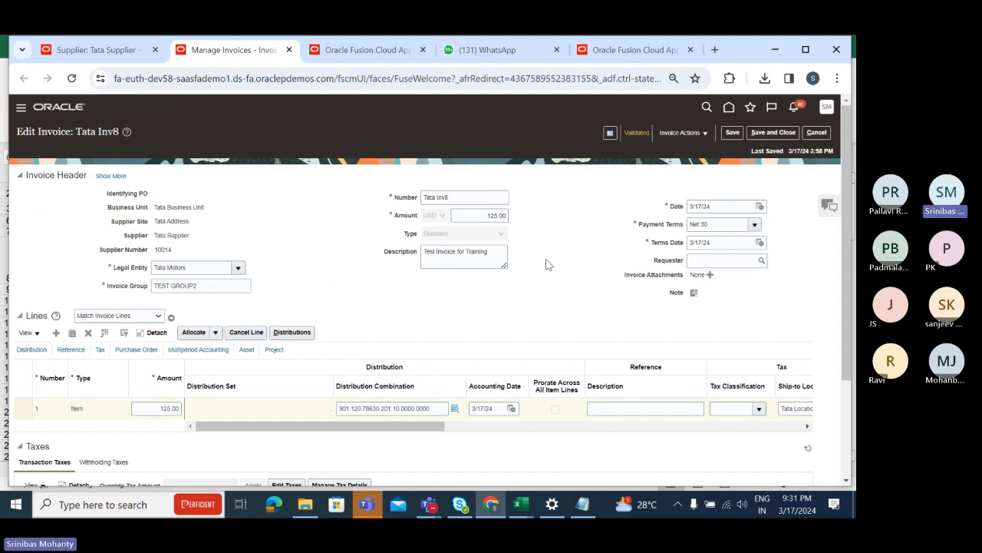
pyautogui.click(681, 133)
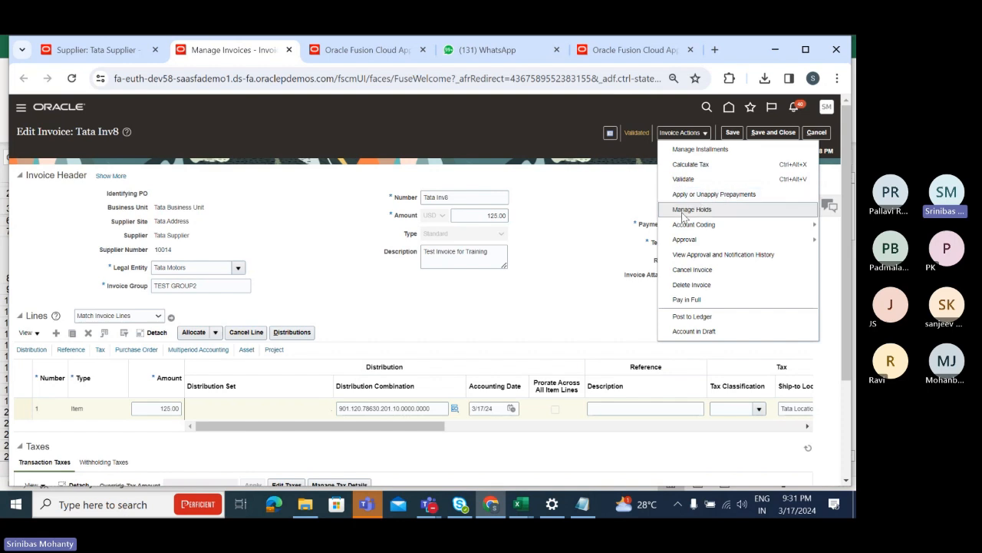
pyautogui.moveTo(693, 241)
pyautogui.click(623, 198)
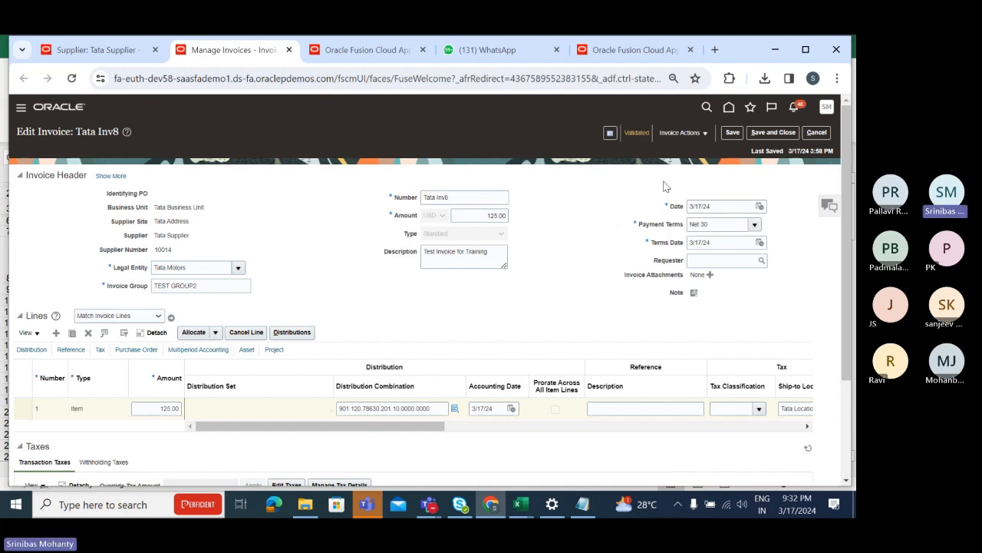
# Save and close invoice Tata Inv8, and leave Manage Invoices for the Invoices work area
pyautogui.click(772, 132)
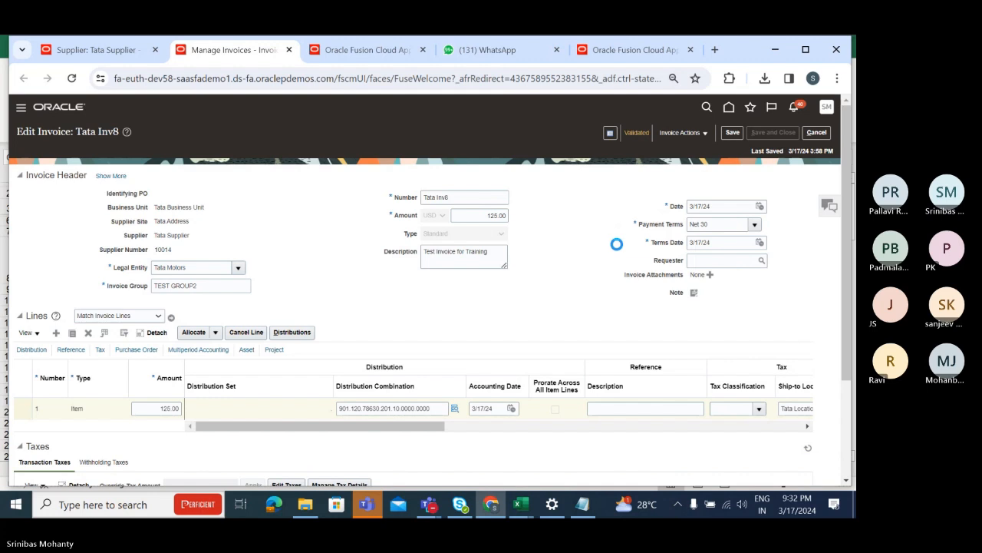
pyautogui.click(819, 135)
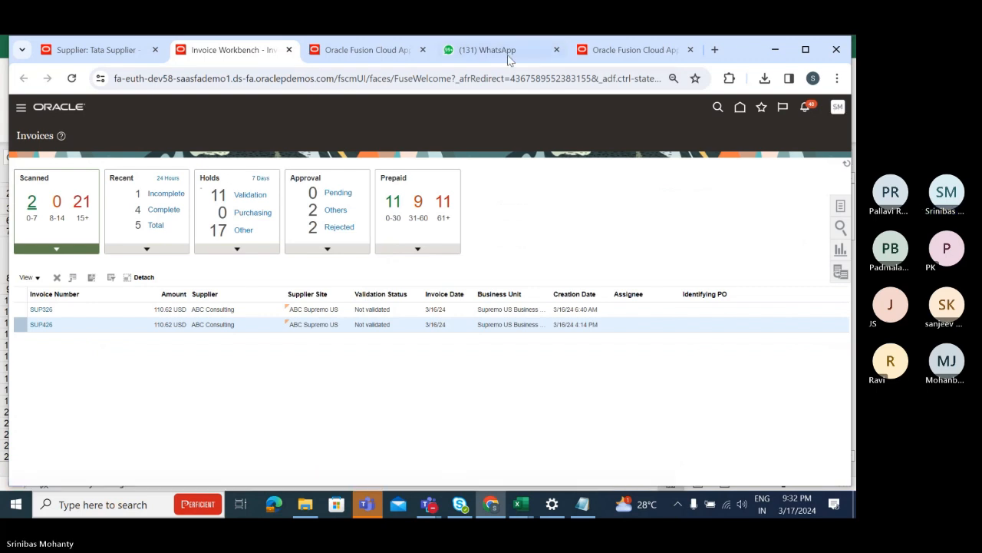
# Open the Manage Invoice Options task for Tata Business Unit from the Payables functional area of the Financials setup
pyautogui.click(96, 51)
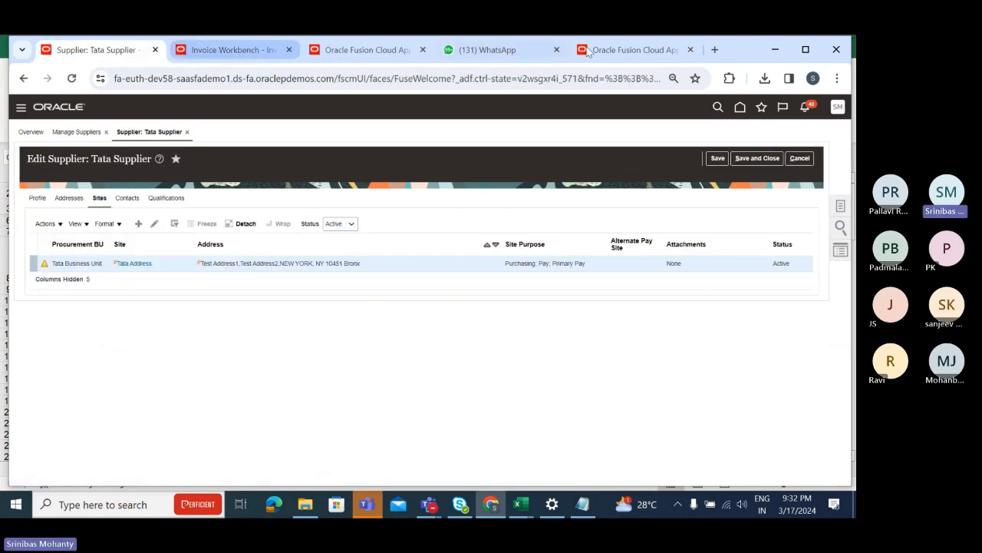
pyautogui.click(631, 50)
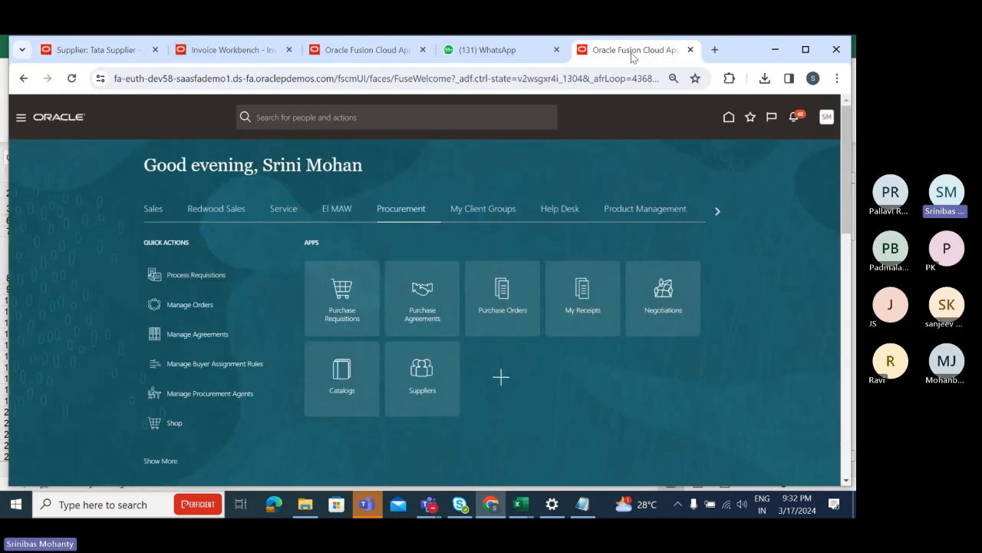
pyautogui.click(827, 117)
pyautogui.click(661, 270)
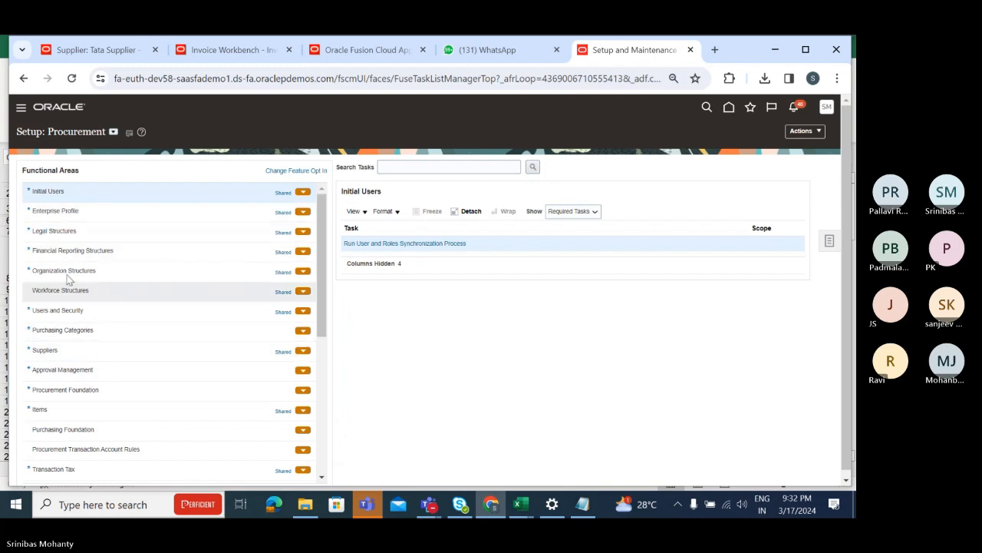
pyautogui.click(114, 132)
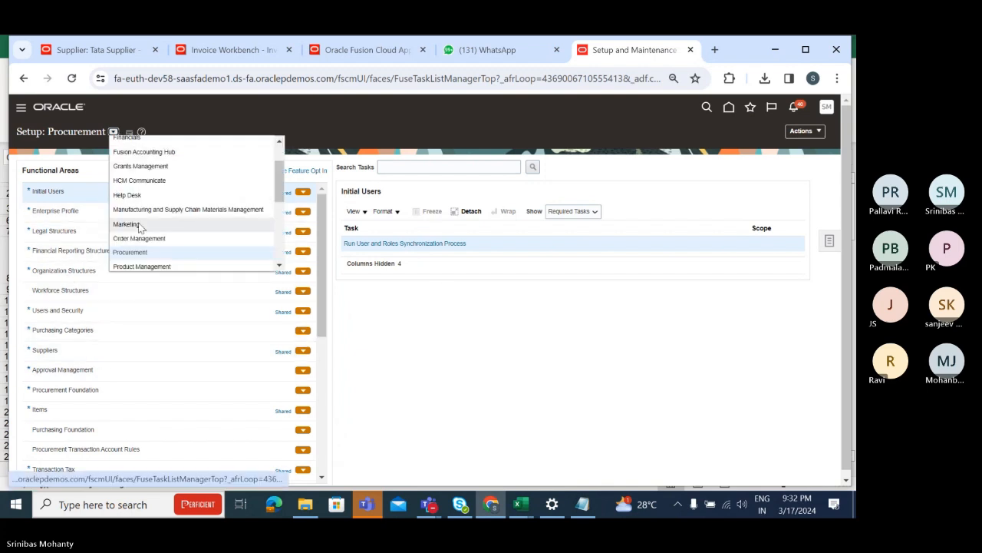
pyautogui.scroll(3, 277, 173)
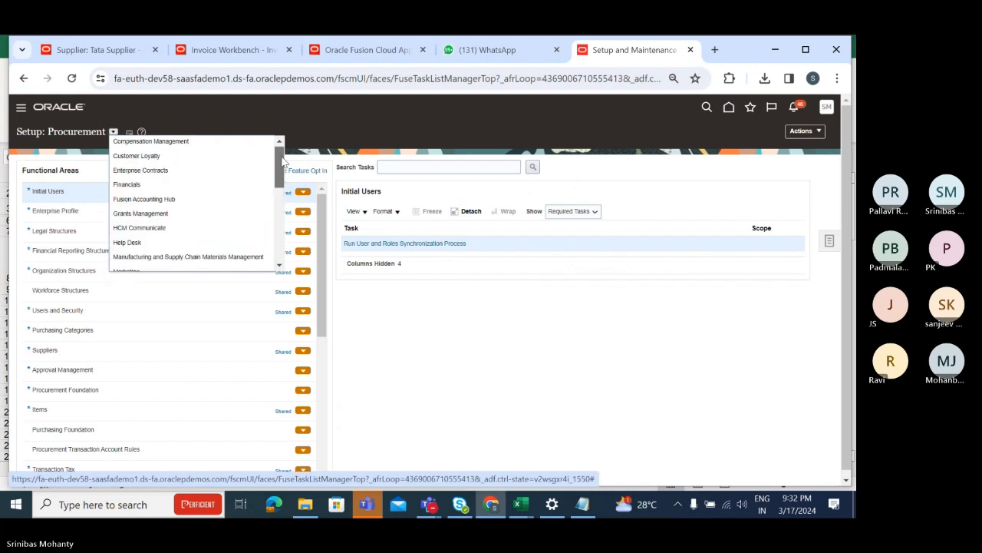
pyautogui.click(122, 184)
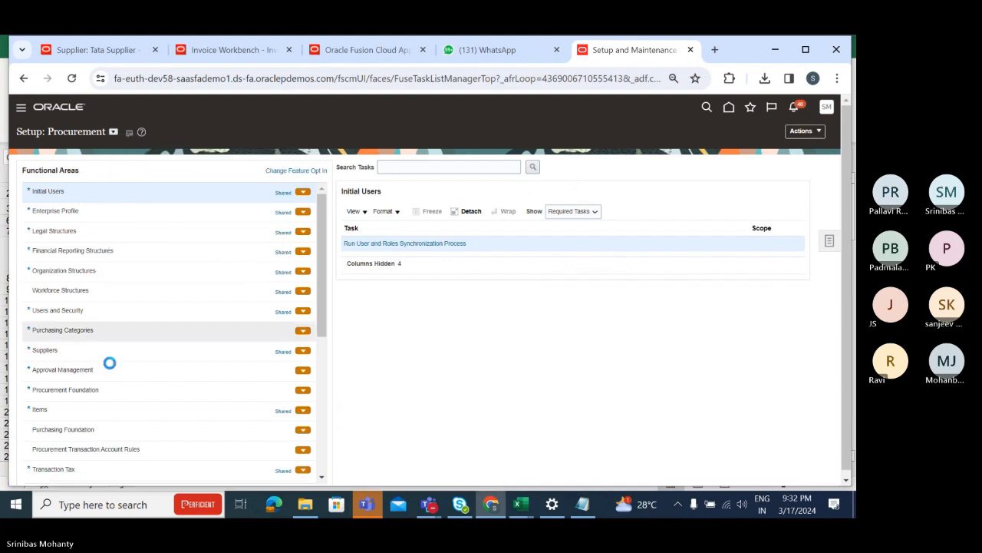
pyautogui.scroll(-3, 120, 340)
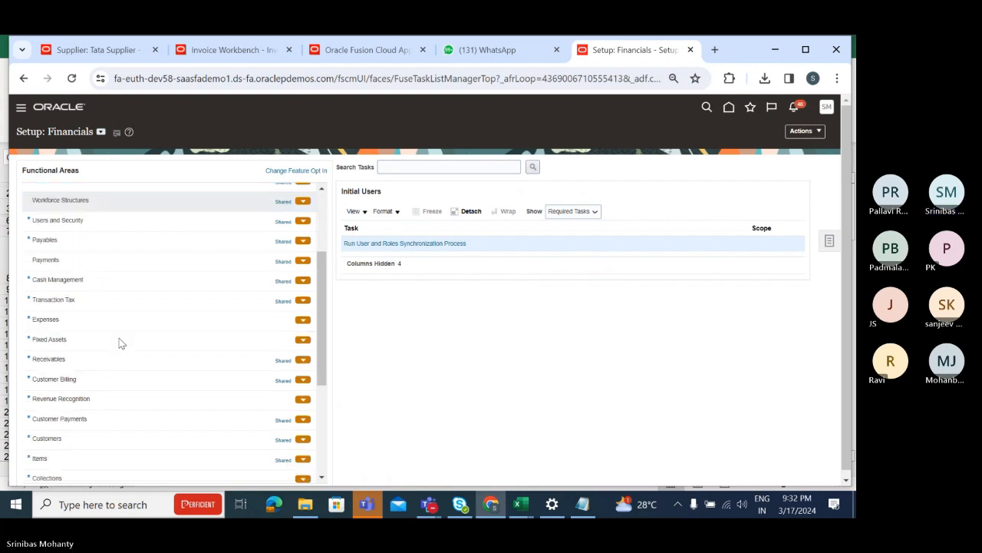
pyautogui.click(94, 236)
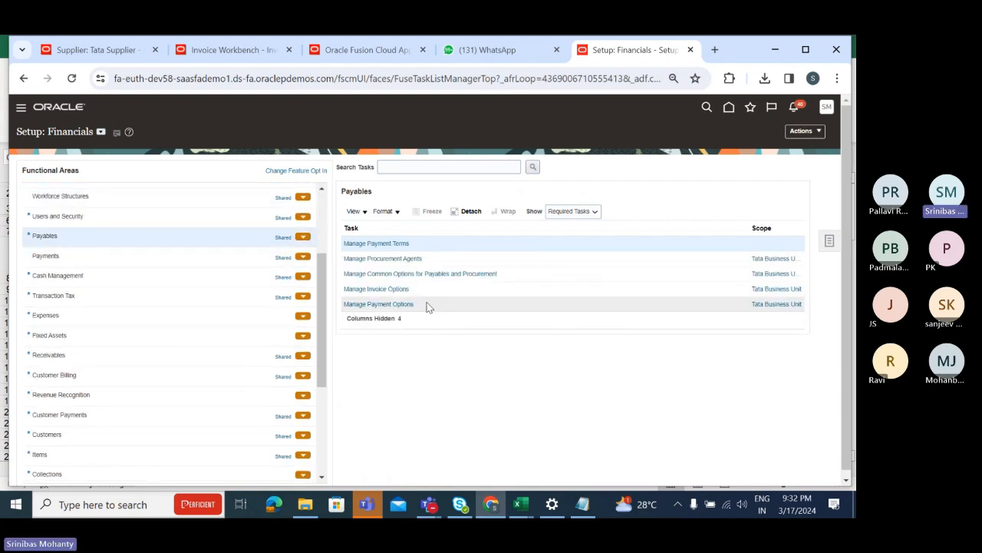
pyautogui.click(391, 289)
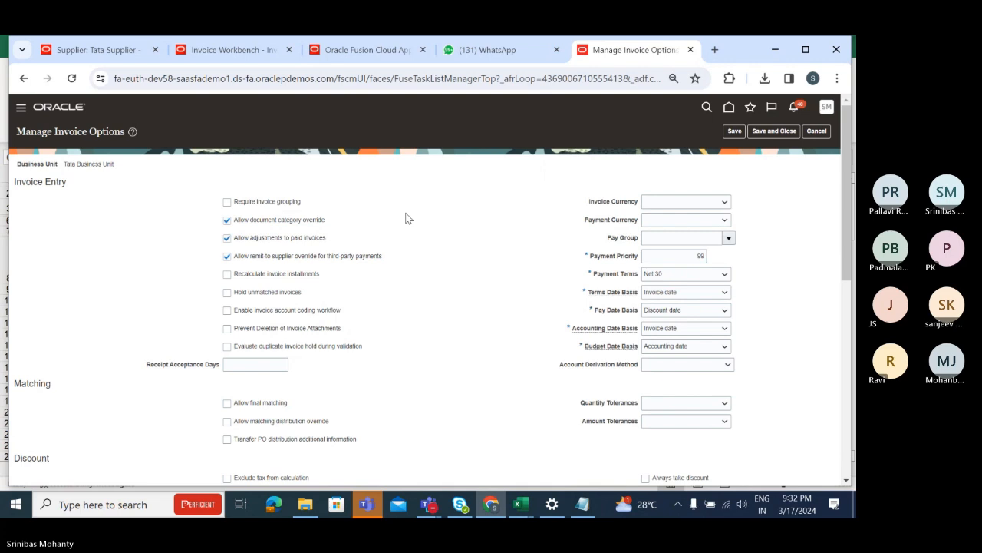
# Enable Hold unmatched invoices and disable Allow remit-to supplier override for third-party payments in the invoice entry options
pyautogui.scroll(-2, 406, 219)
pyautogui.scroll(2, 407, 219)
pyautogui.click(291, 296)
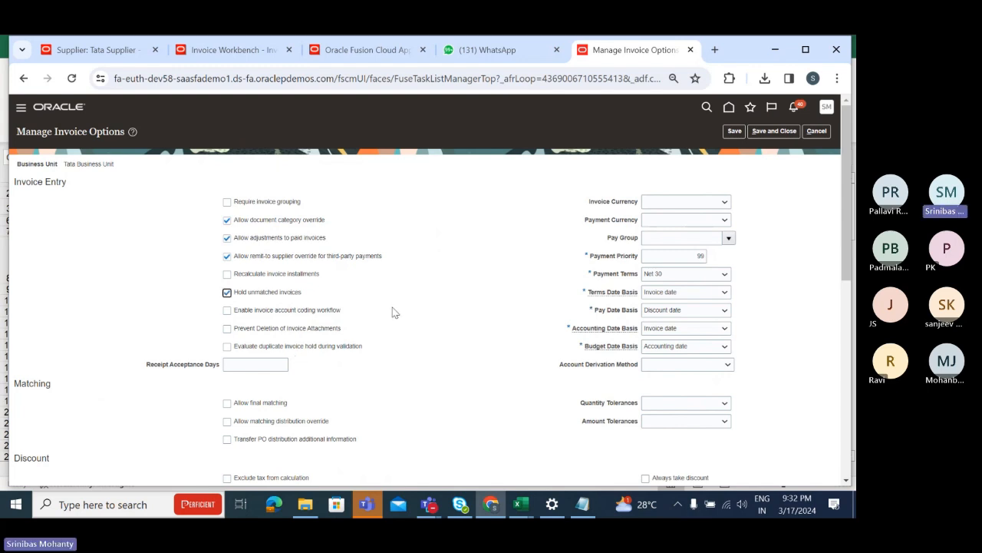
pyautogui.click(298, 260)
pyautogui.moveTo(311, 298); pyautogui.dragTo(228, 293)
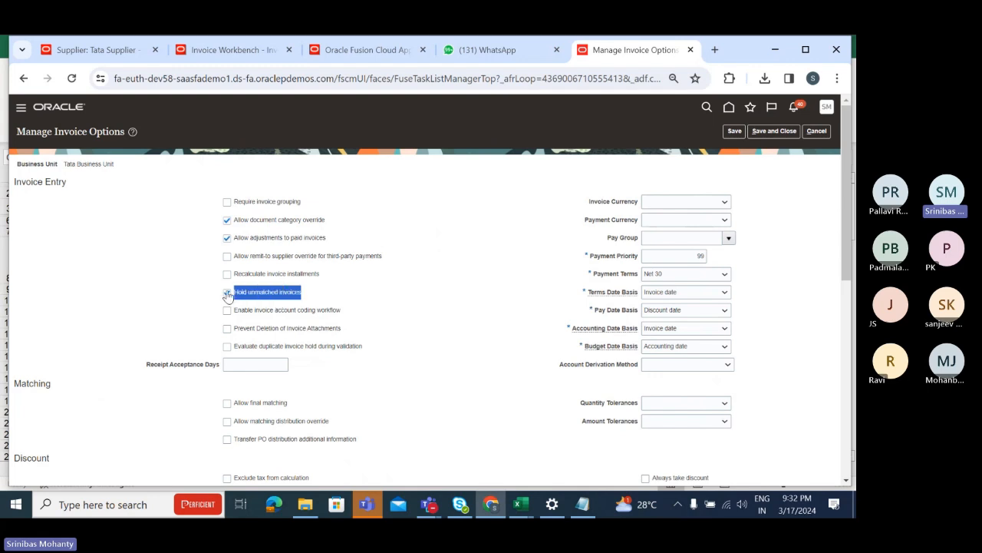
pyautogui.click(428, 314)
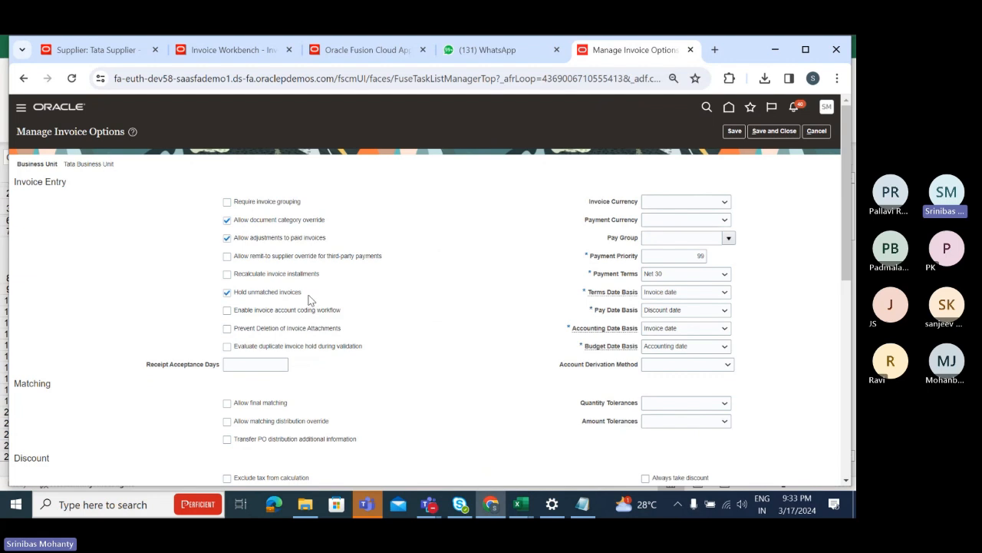
# Save and close the invoice options for Tata Business Unit
pyautogui.tripleClick(310, 299)
pyautogui.click(432, 298)
pyautogui.tripleClick(314, 293)
pyautogui.click(481, 285)
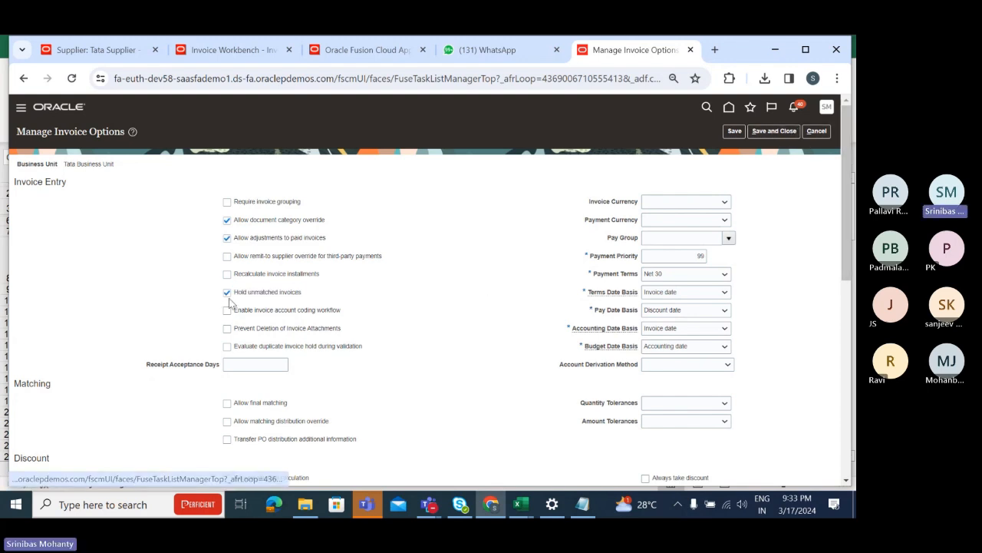
pyautogui.click(775, 131)
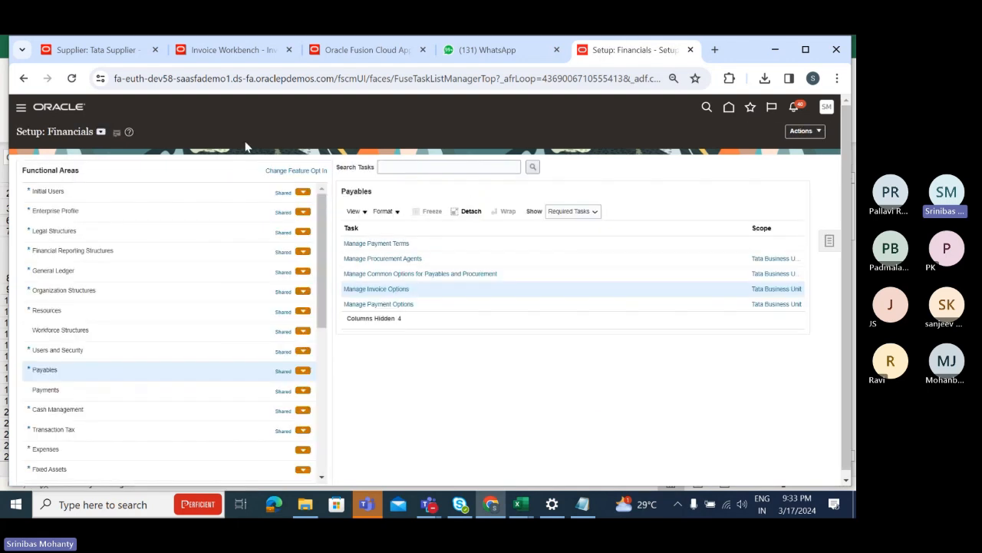
# Return to the Invoices work area and start creating a new invoice
pyautogui.click(227, 50)
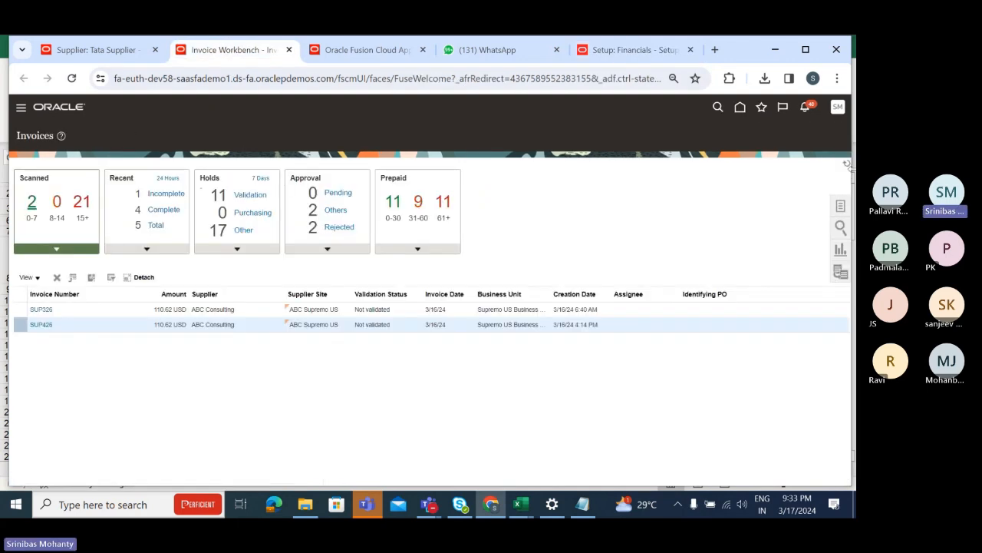
pyautogui.click(839, 207)
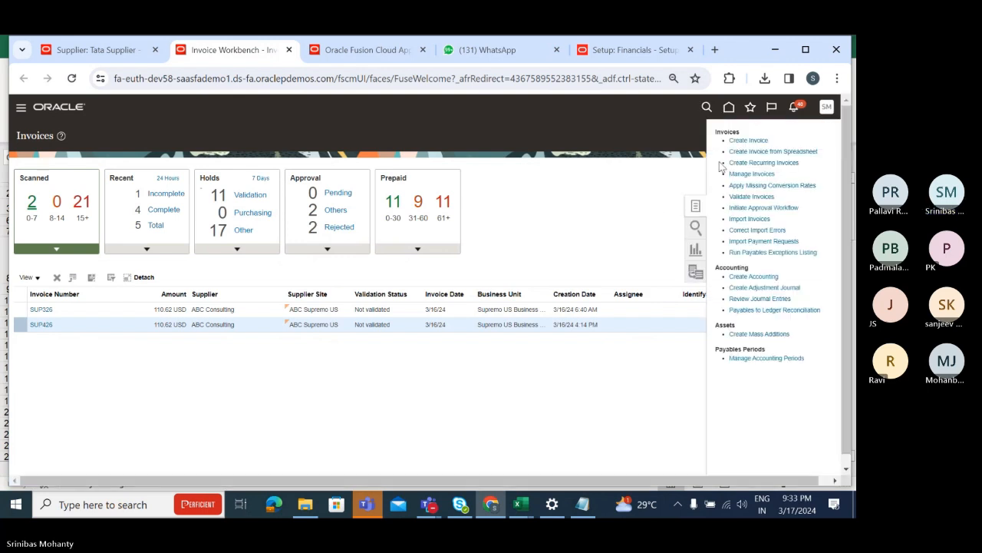
pyautogui.click(752, 141)
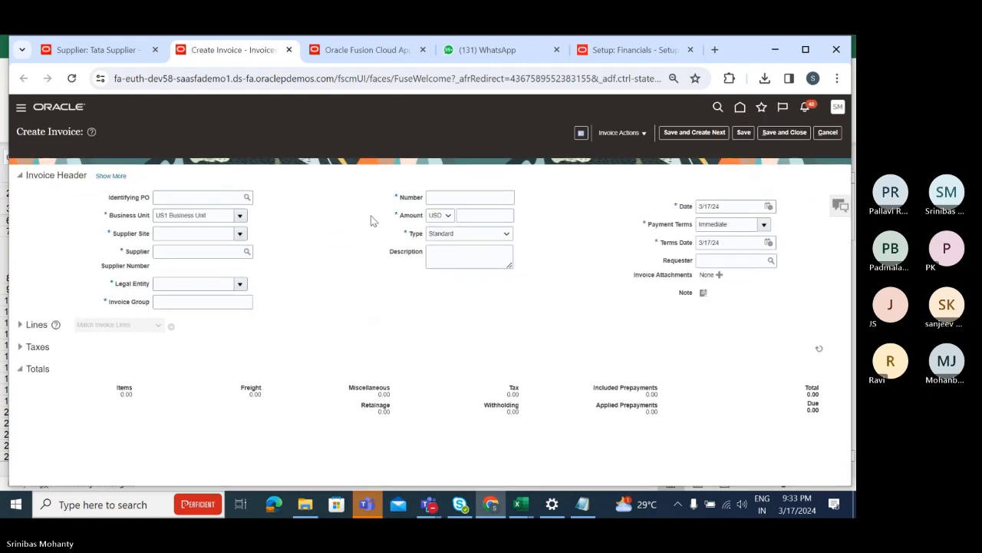
# Search the business units for Tata and set the invoice's business unit to Tata Business Unit
pyautogui.click(239, 216)
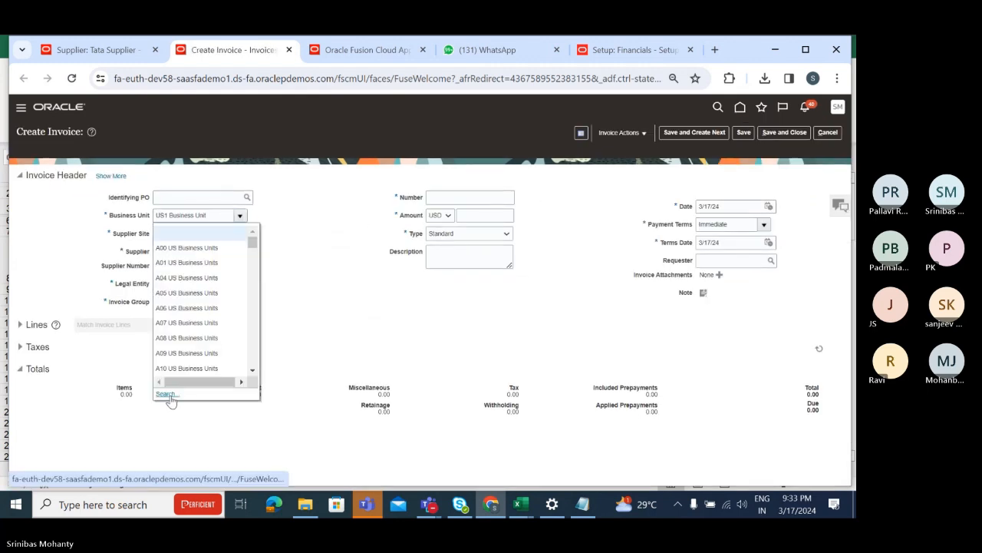
pyautogui.click(167, 394)
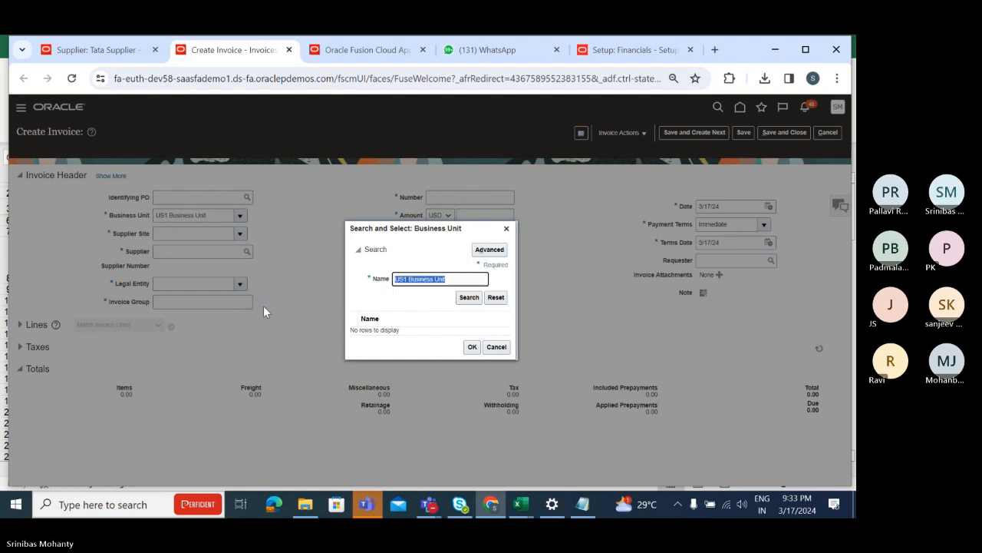
pyautogui.write('Tata')
pyautogui.click(478, 300)
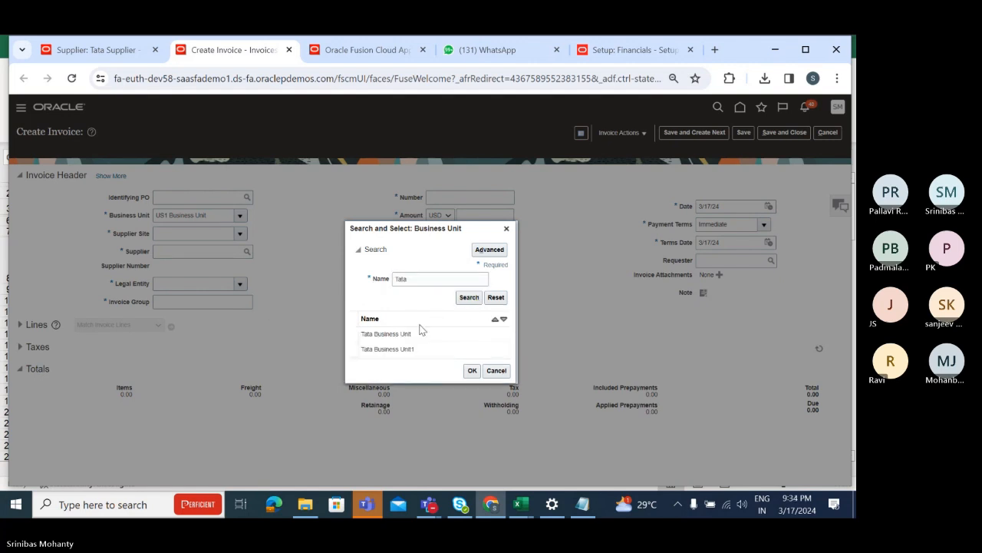
pyautogui.click(422, 323)
pyautogui.click(472, 359)
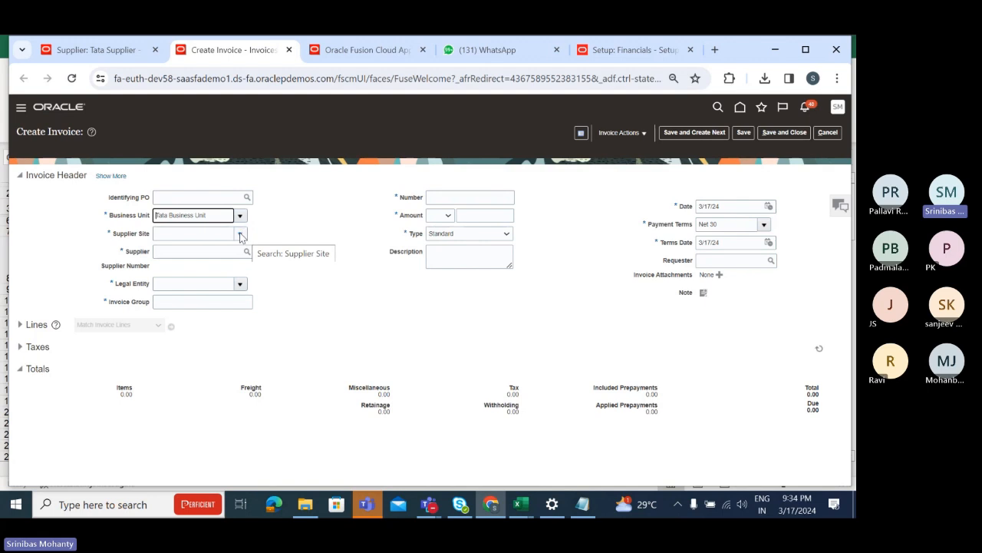
# Set Tata Supplier as the supplier in the invoice header
pyautogui.click(240, 233)
pyautogui.click(281, 222)
pyautogui.click(205, 257)
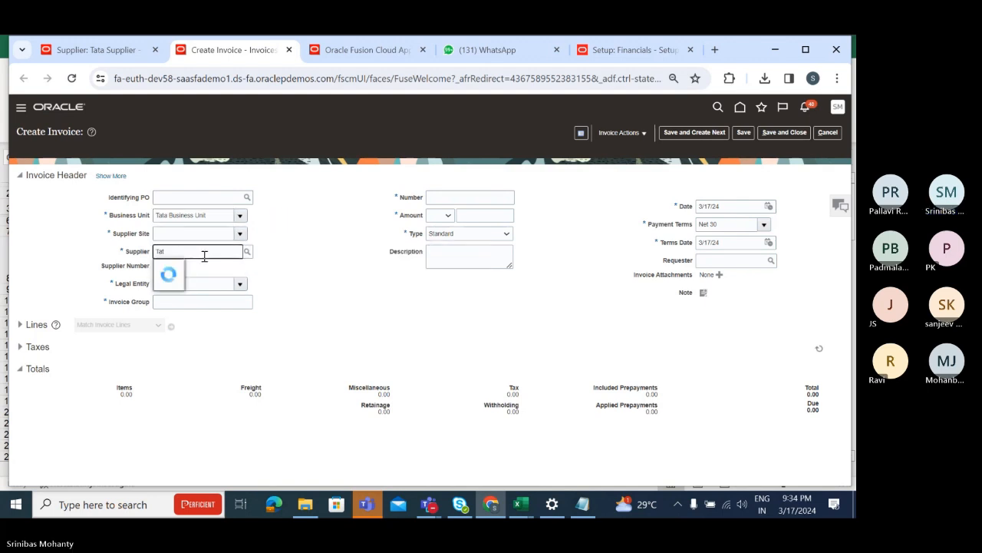
pyautogui.click(211, 266)
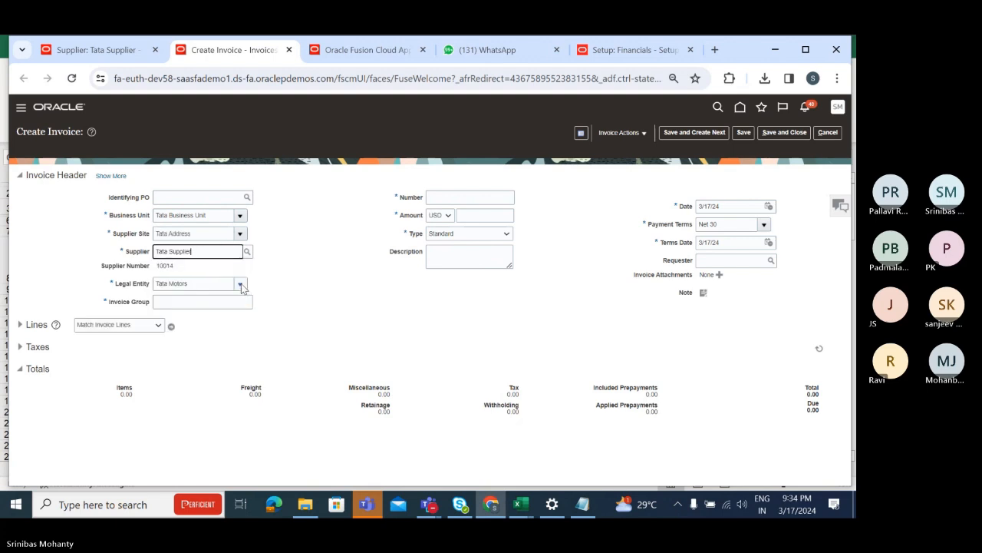
# Enter invoice group Tata2, invoice number Tatainv9 and amount 101 USD in the invoice header
pyautogui.click(210, 302)
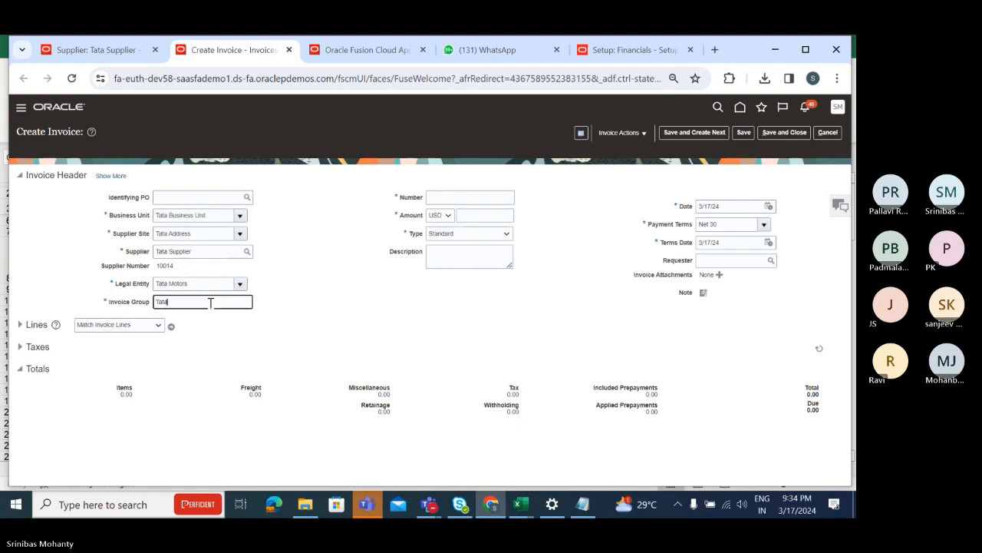
pyautogui.write('Tata2')
pyautogui.click(463, 198)
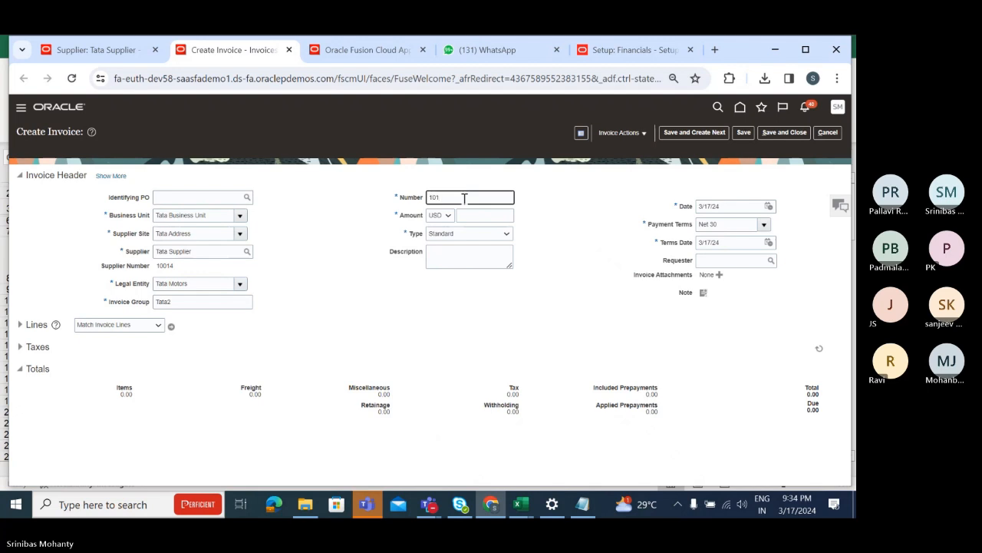
pyautogui.hotkey('ctrl', 'a')
pyautogui.click(482, 216)
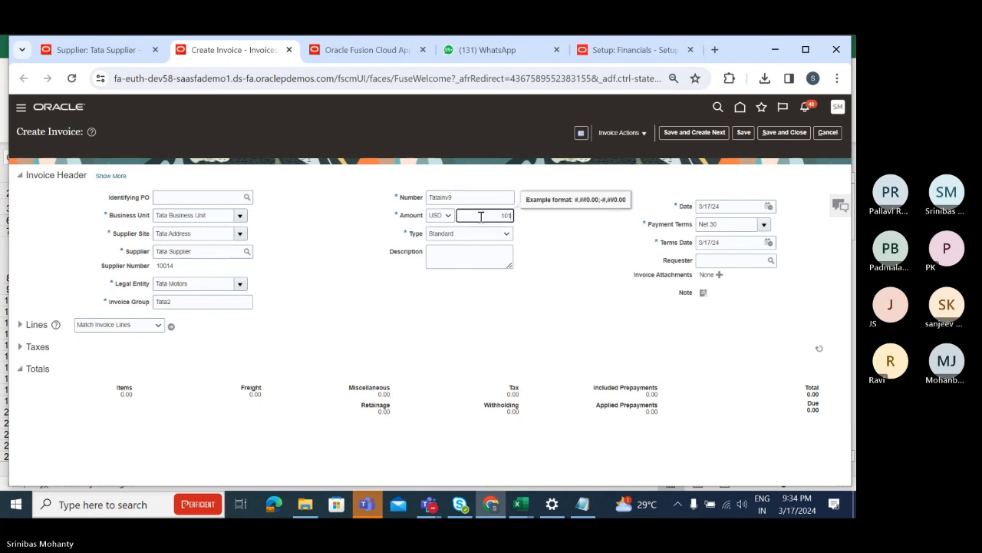
pyautogui.click(602, 315)
# Set the invoice's payment terms to Immediate
pyautogui.click(708, 224)
pyautogui.doubleClick(708, 224)
pyautogui.press('BackSpace')
pyautogui.write('imm')
pyautogui.click(712, 245)
pyautogui.click(518, 314)
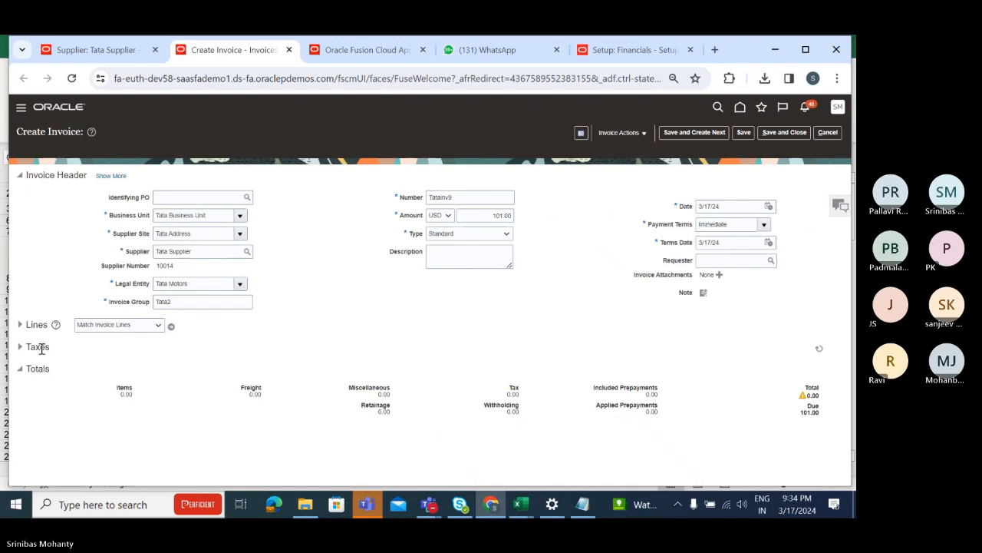
# Expand the invoice lines and enter an amount of 101 for item line 1
pyautogui.click(21, 325)
pyautogui.scroll(-3, 296, 317)
pyautogui.click(163, 290)
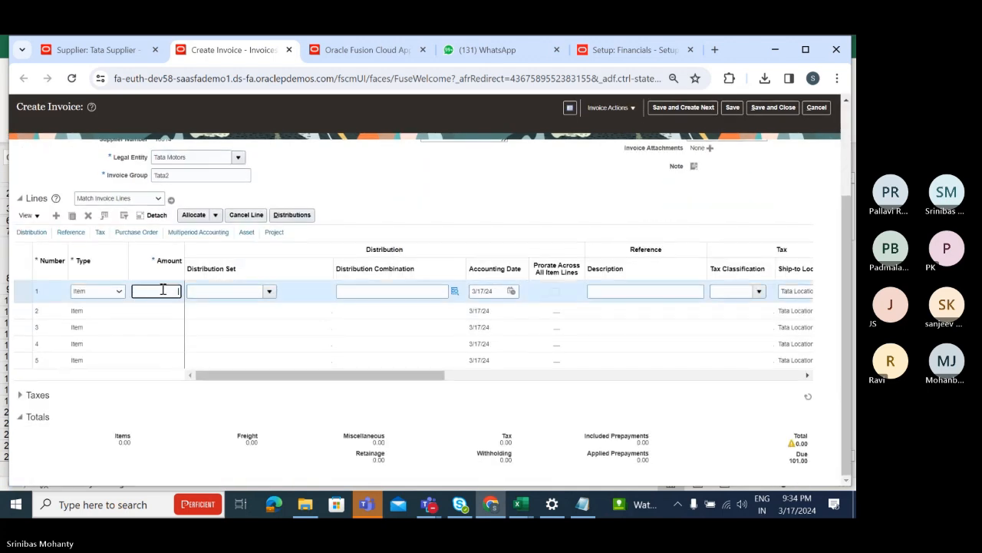
pyautogui.write('101')
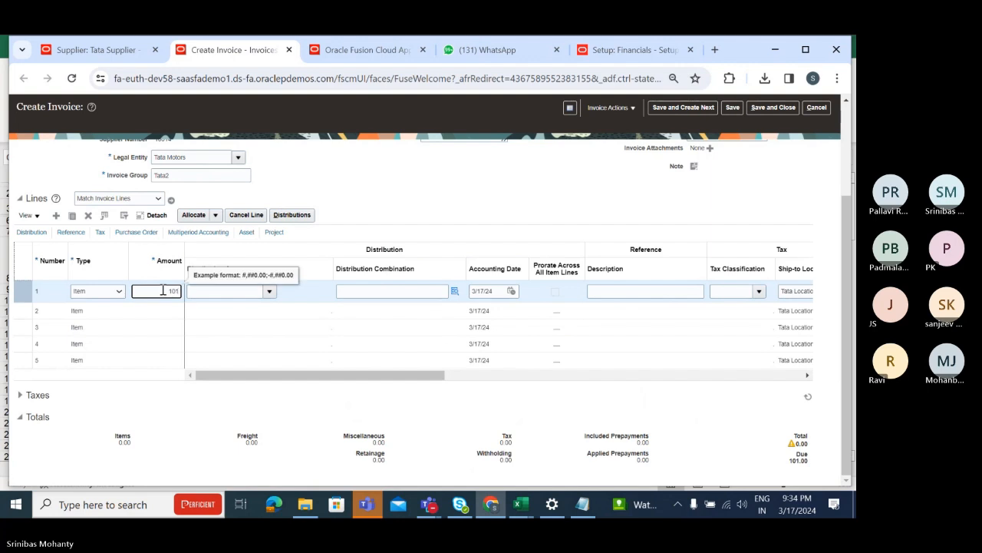
# Search the account combinations and assign distribution combination 901.120.78630.201.10.0000.0000 to line 1
pyautogui.click(446, 199)
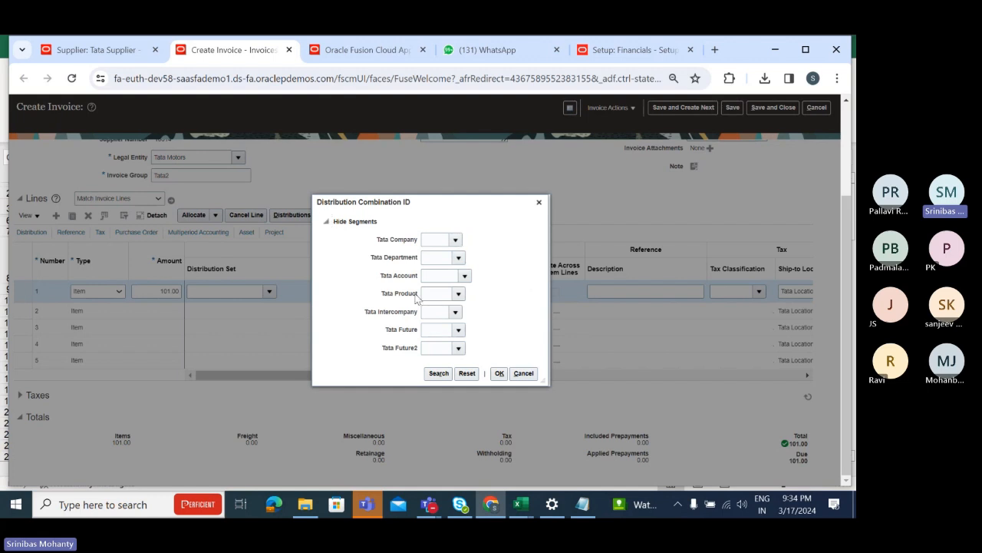
pyautogui.click(456, 255)
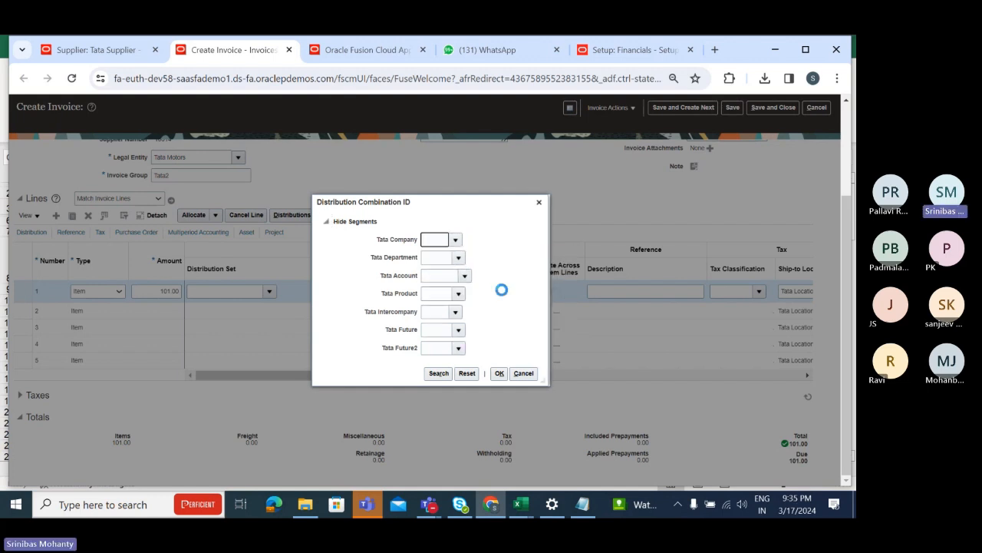
pyautogui.click(441, 374)
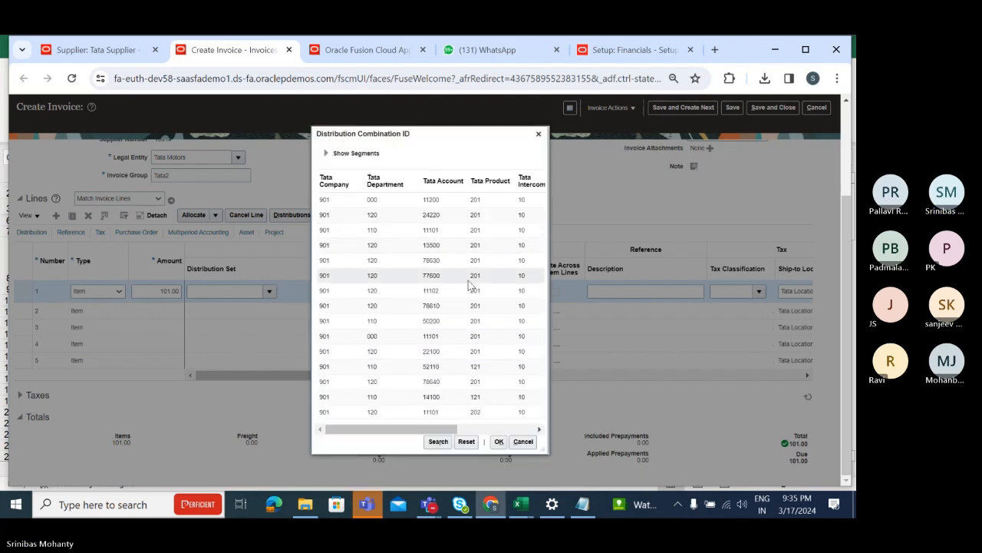
pyautogui.click(499, 442)
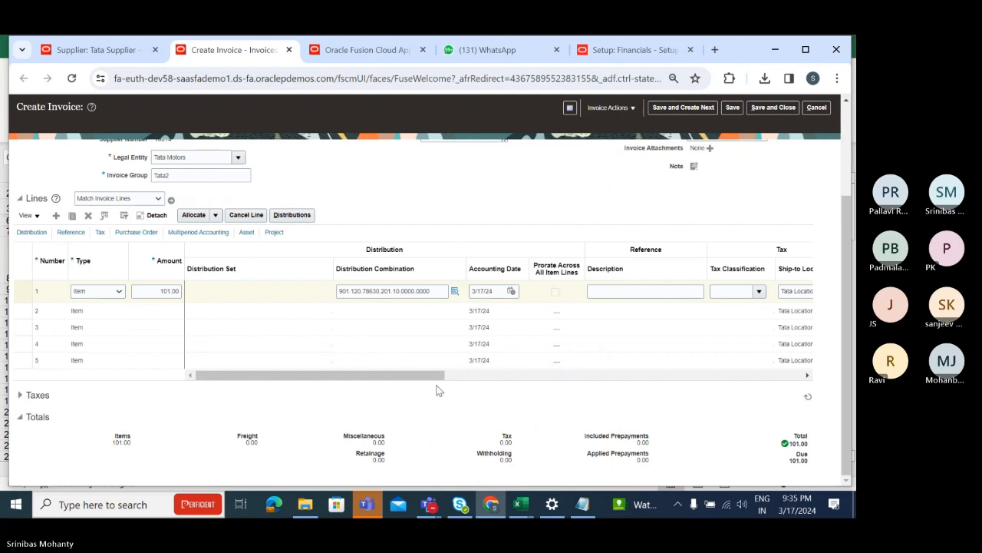
# Save the new invoice Tatainv9 and validate it
pyautogui.scroll(3, 438, 389)
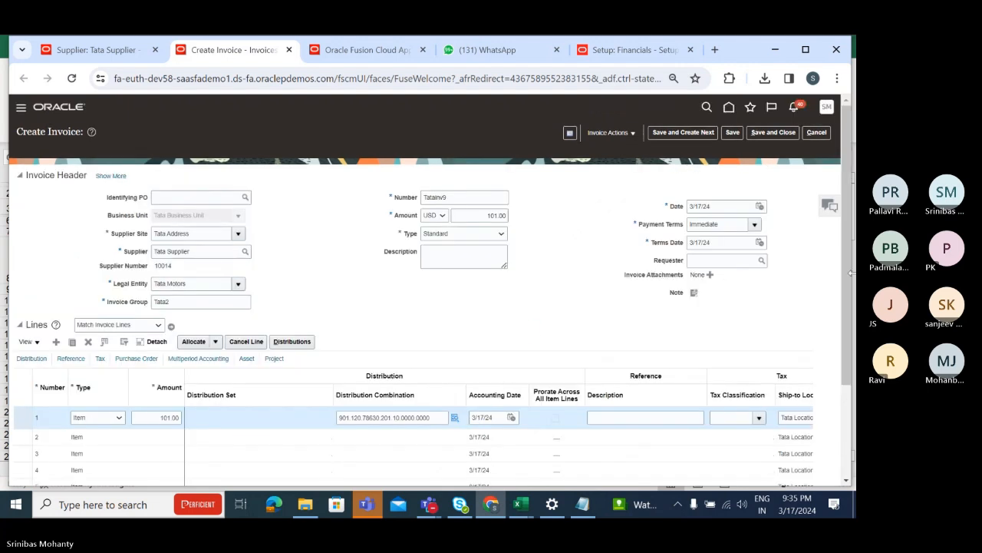
pyautogui.moveTo(845, 296); pyautogui.dragTo(845, 387)
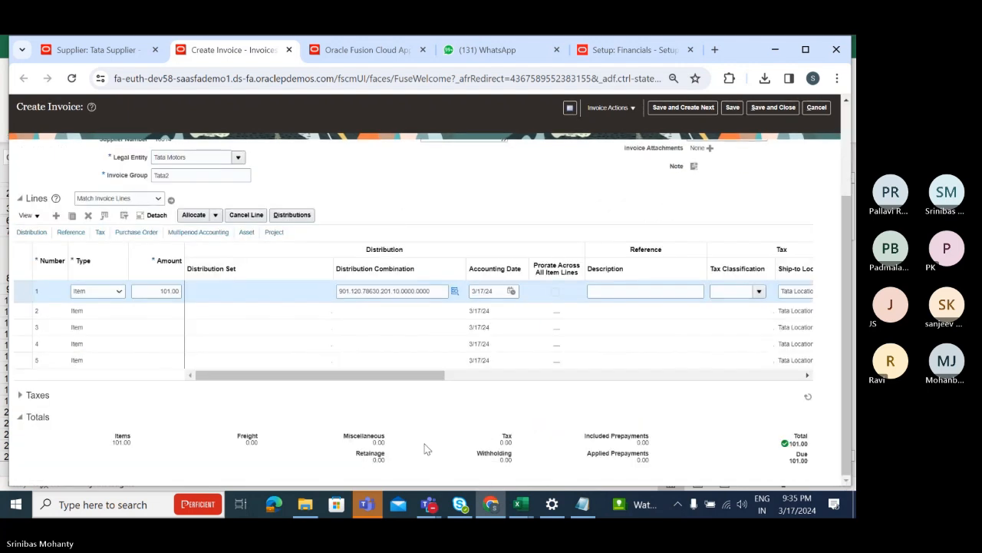
pyautogui.moveTo(421, 376); pyautogui.dragTo(222, 402)
pyautogui.scroll(3, 485, 213)
pyautogui.click(630, 134)
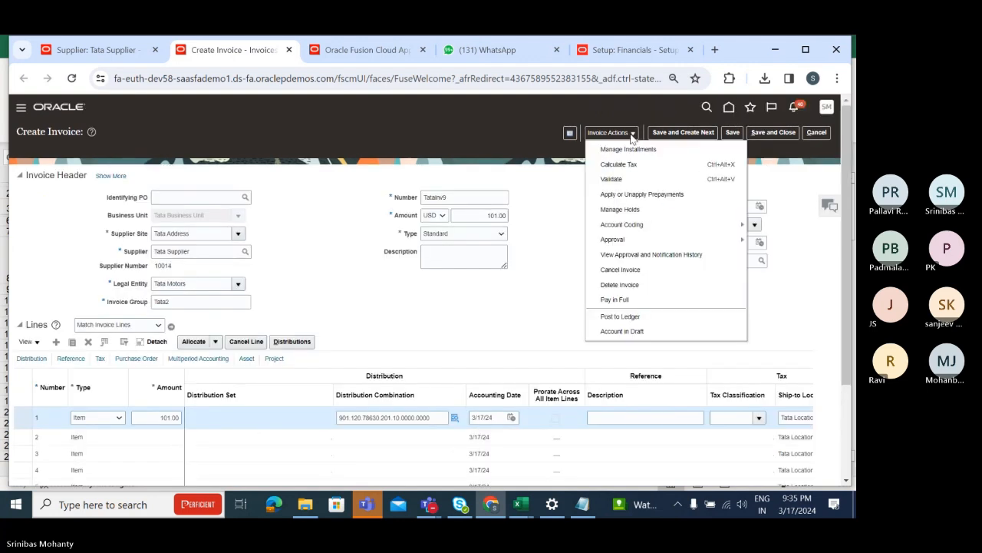
pyautogui.click(733, 132)
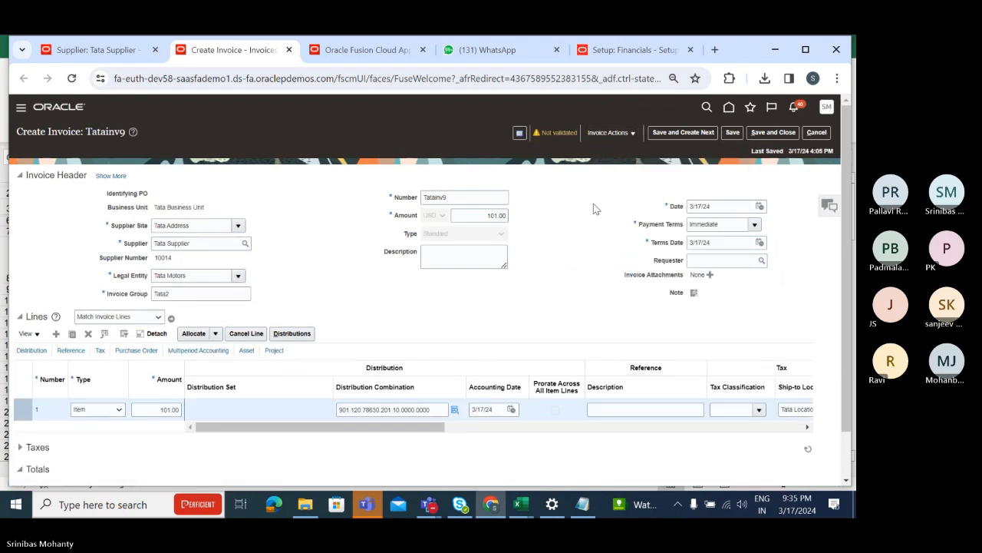
pyautogui.click(632, 133)
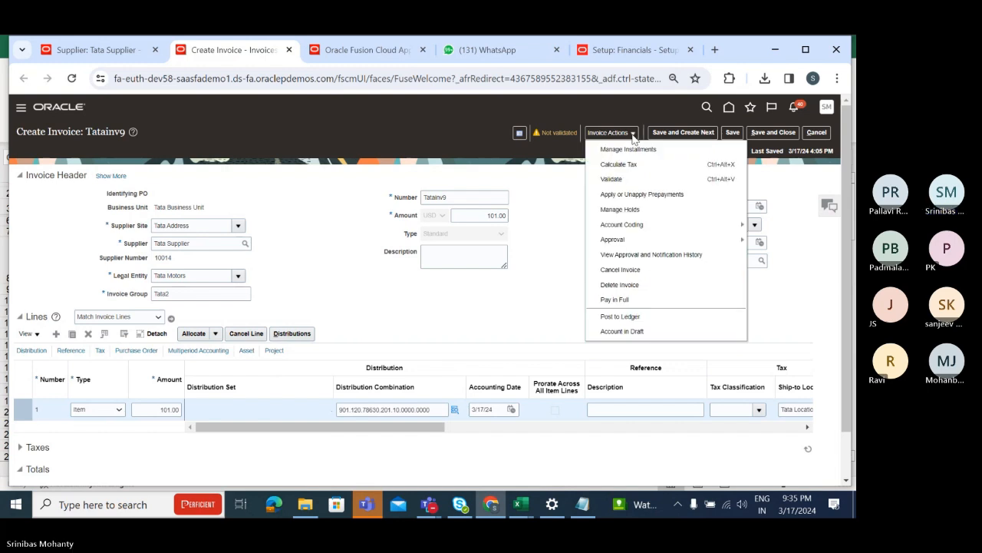
pyautogui.click(613, 179)
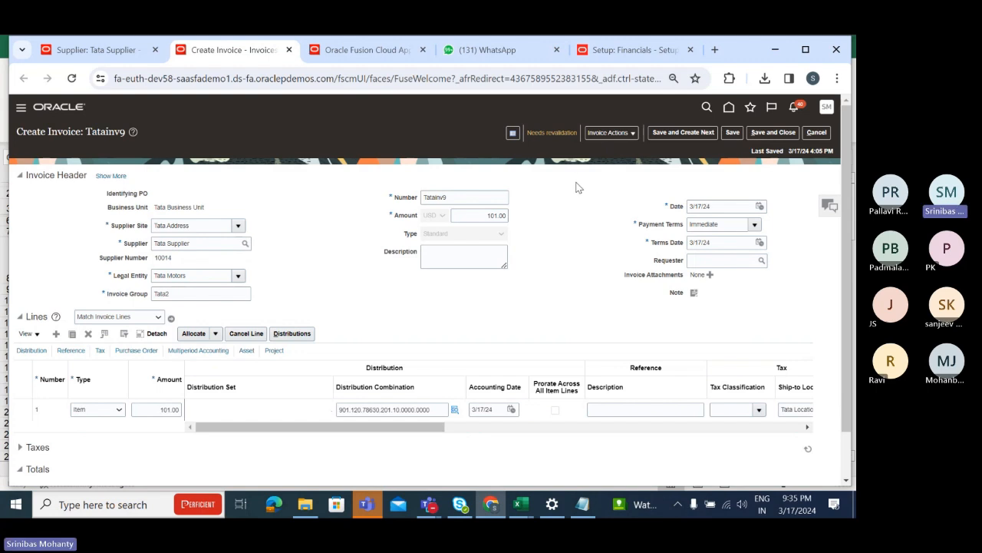
# Open the system hold from the invoice's status summary and examine the hold reason
pyautogui.click(555, 132)
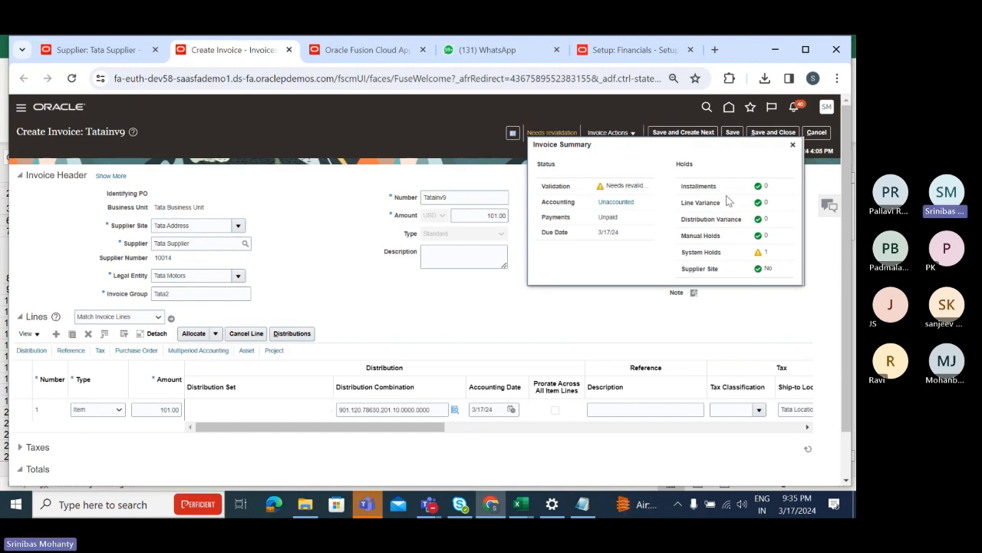
pyautogui.click(766, 253)
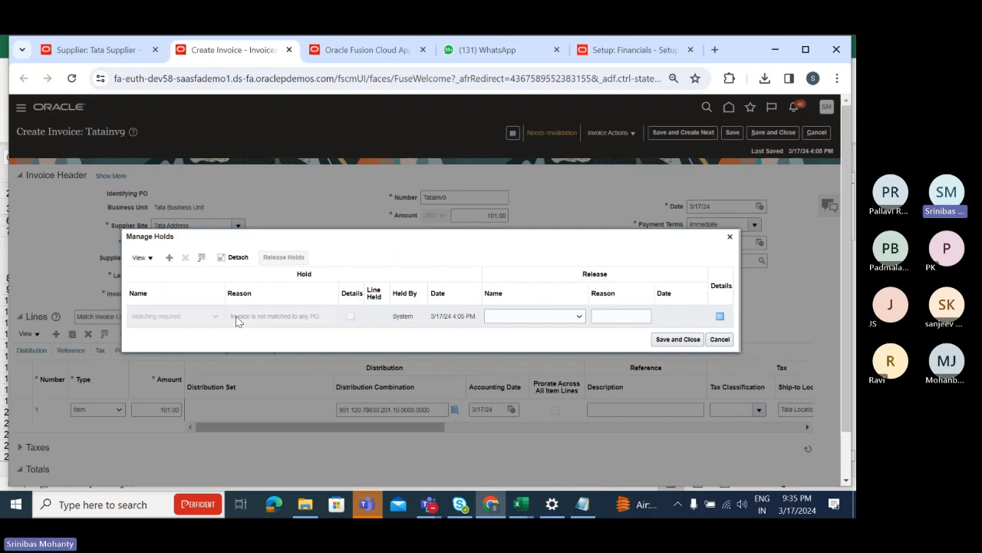
pyautogui.moveTo(235, 316); pyautogui.dragTo(327, 319)
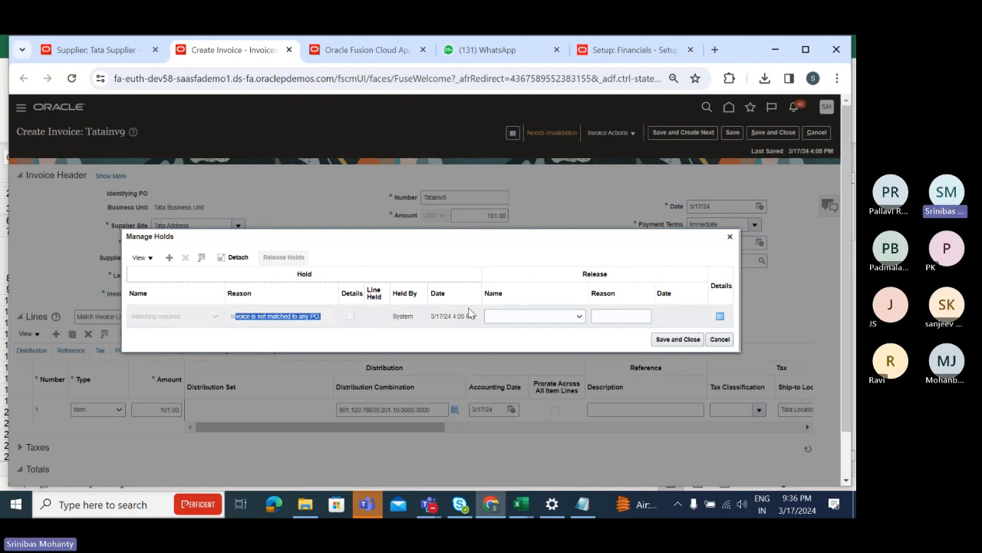
# Release the Matching required hold with the release name Validated and save the hold changes
pyautogui.click(569, 316)
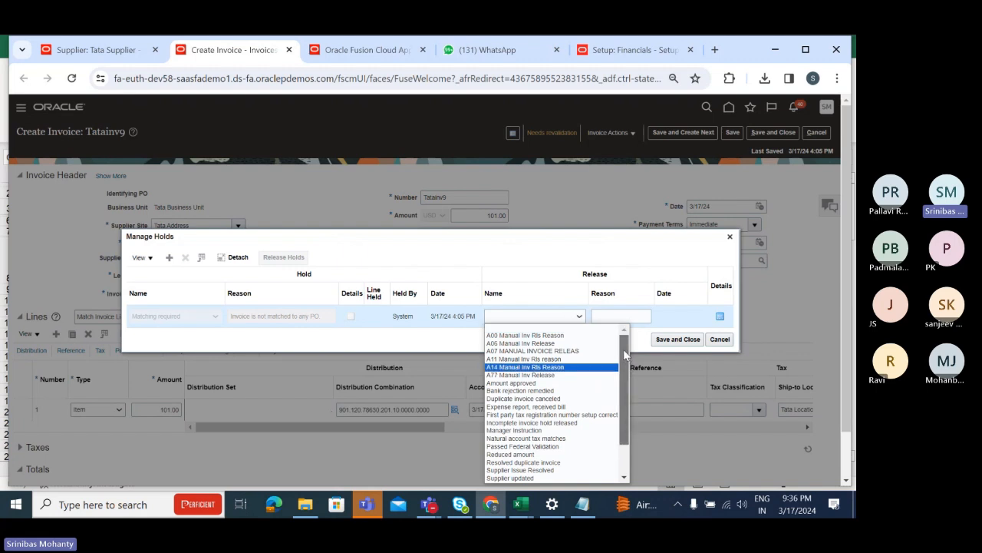
pyautogui.moveTo(623, 349); pyautogui.dragTo(626, 369)
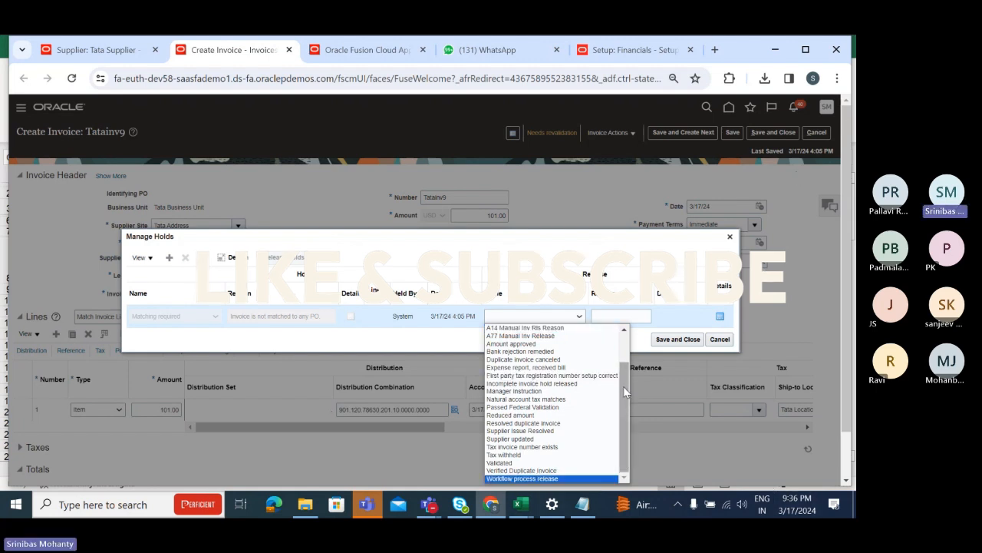
pyautogui.scroll(1, 623, 386)
pyautogui.scroll(-1, 613, 415)
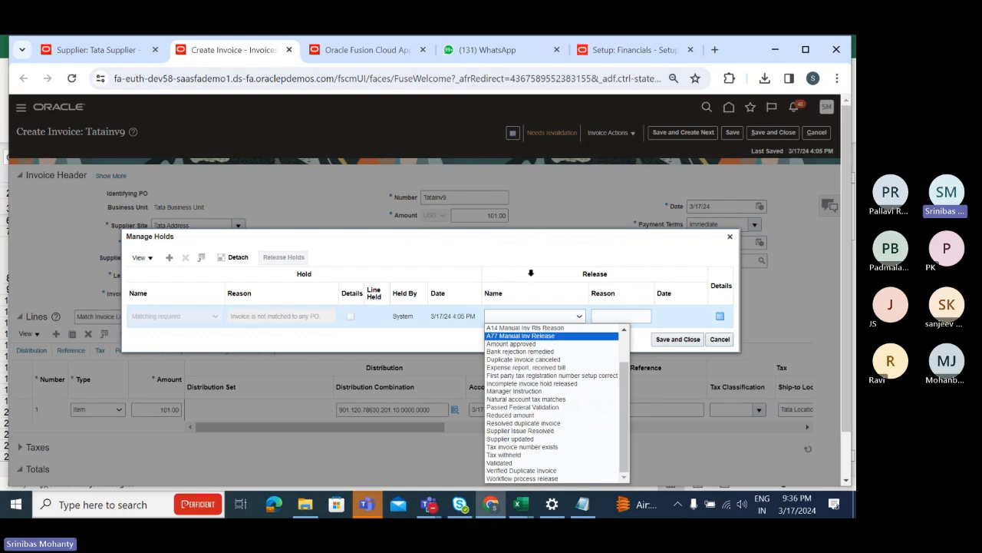
pyautogui.click(512, 463)
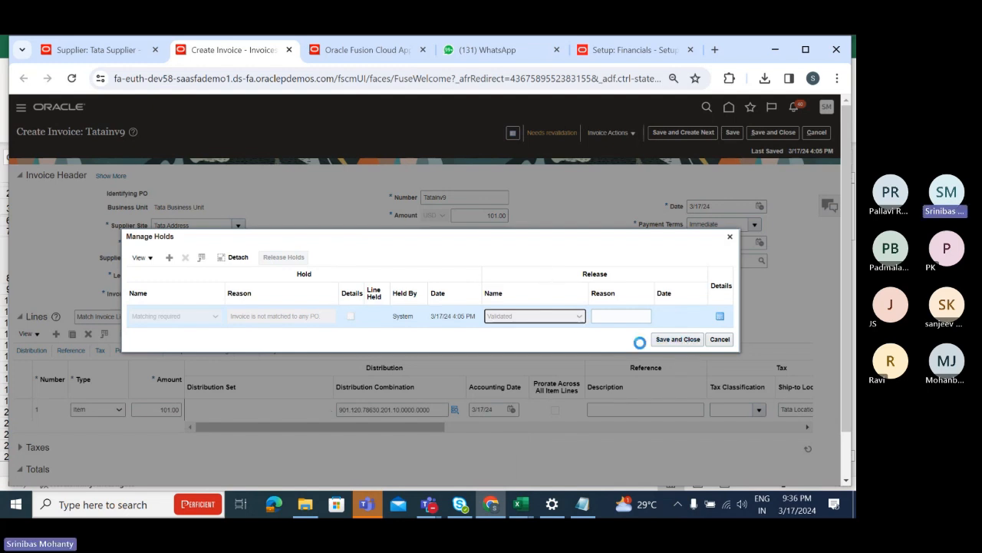
pyautogui.click(631, 316)
pyautogui.click(677, 339)
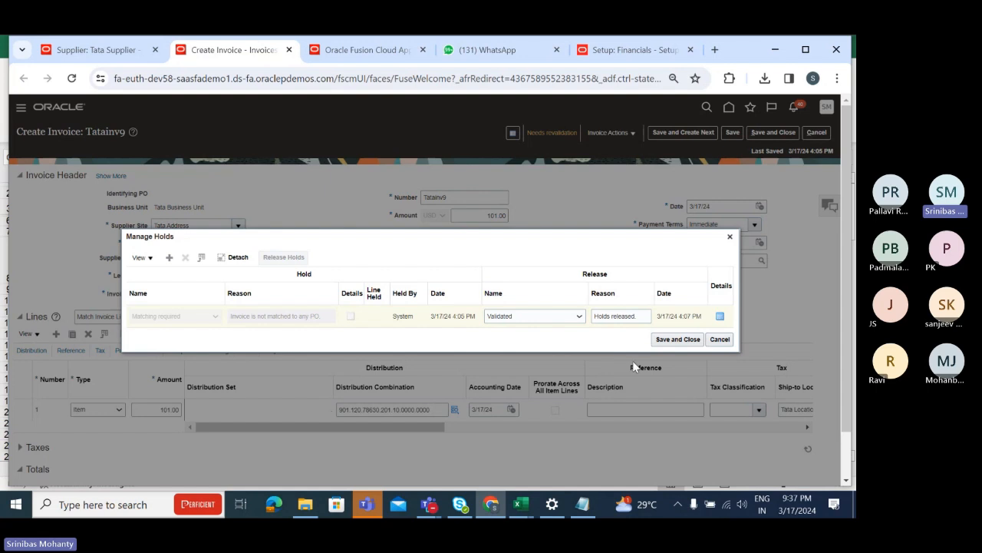
pyautogui.click(679, 341)
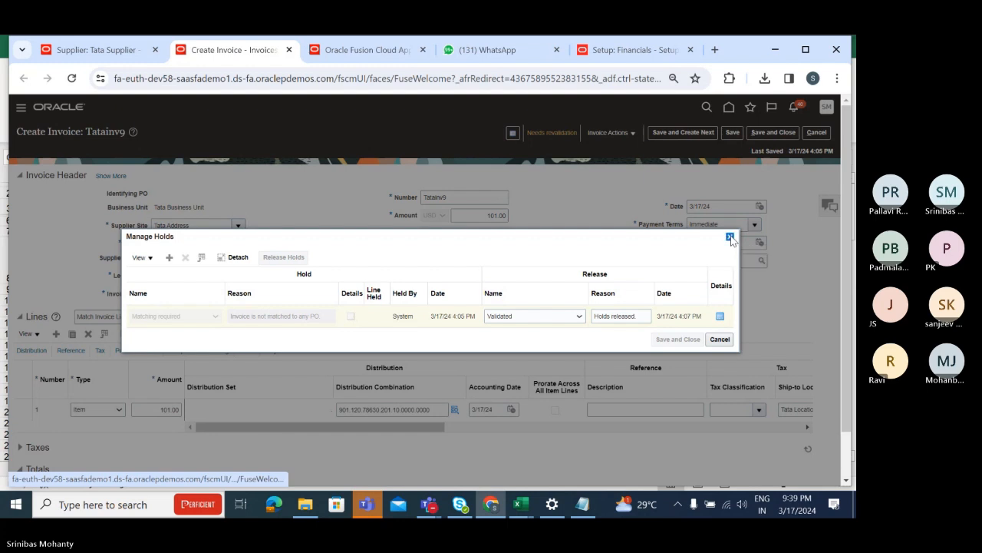
# Dismiss the Manage Holds dialog and save and close invoice Tatainv9
pyautogui.click(730, 237)
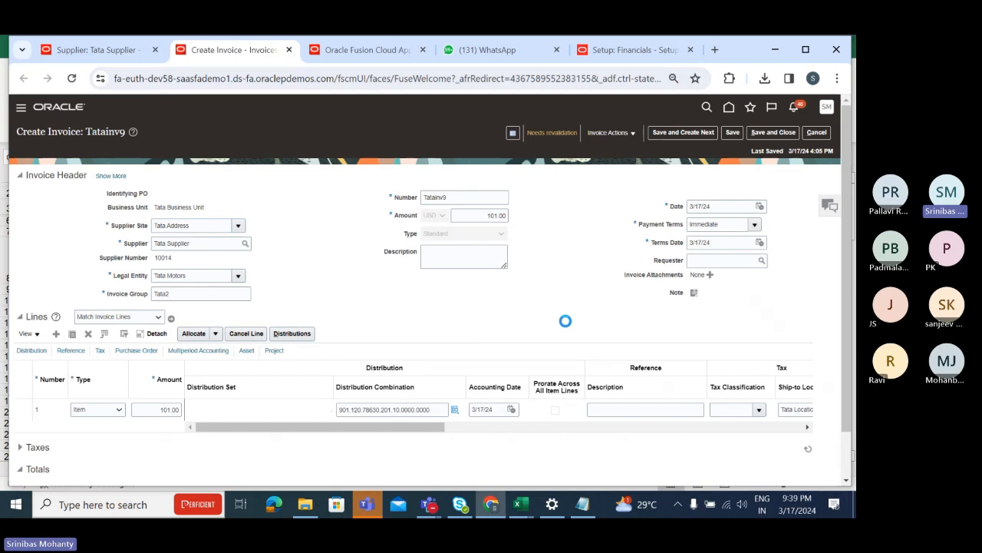
pyautogui.click(770, 134)
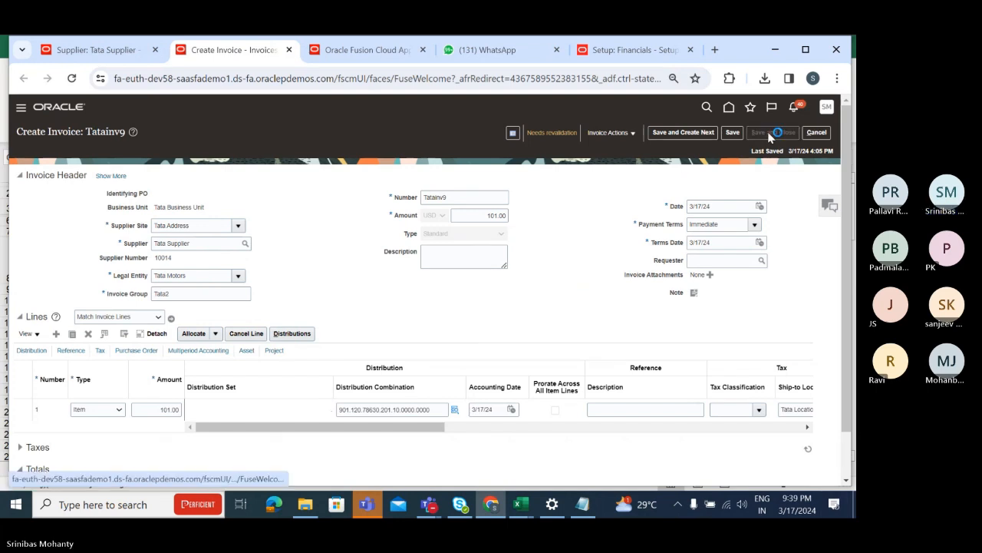